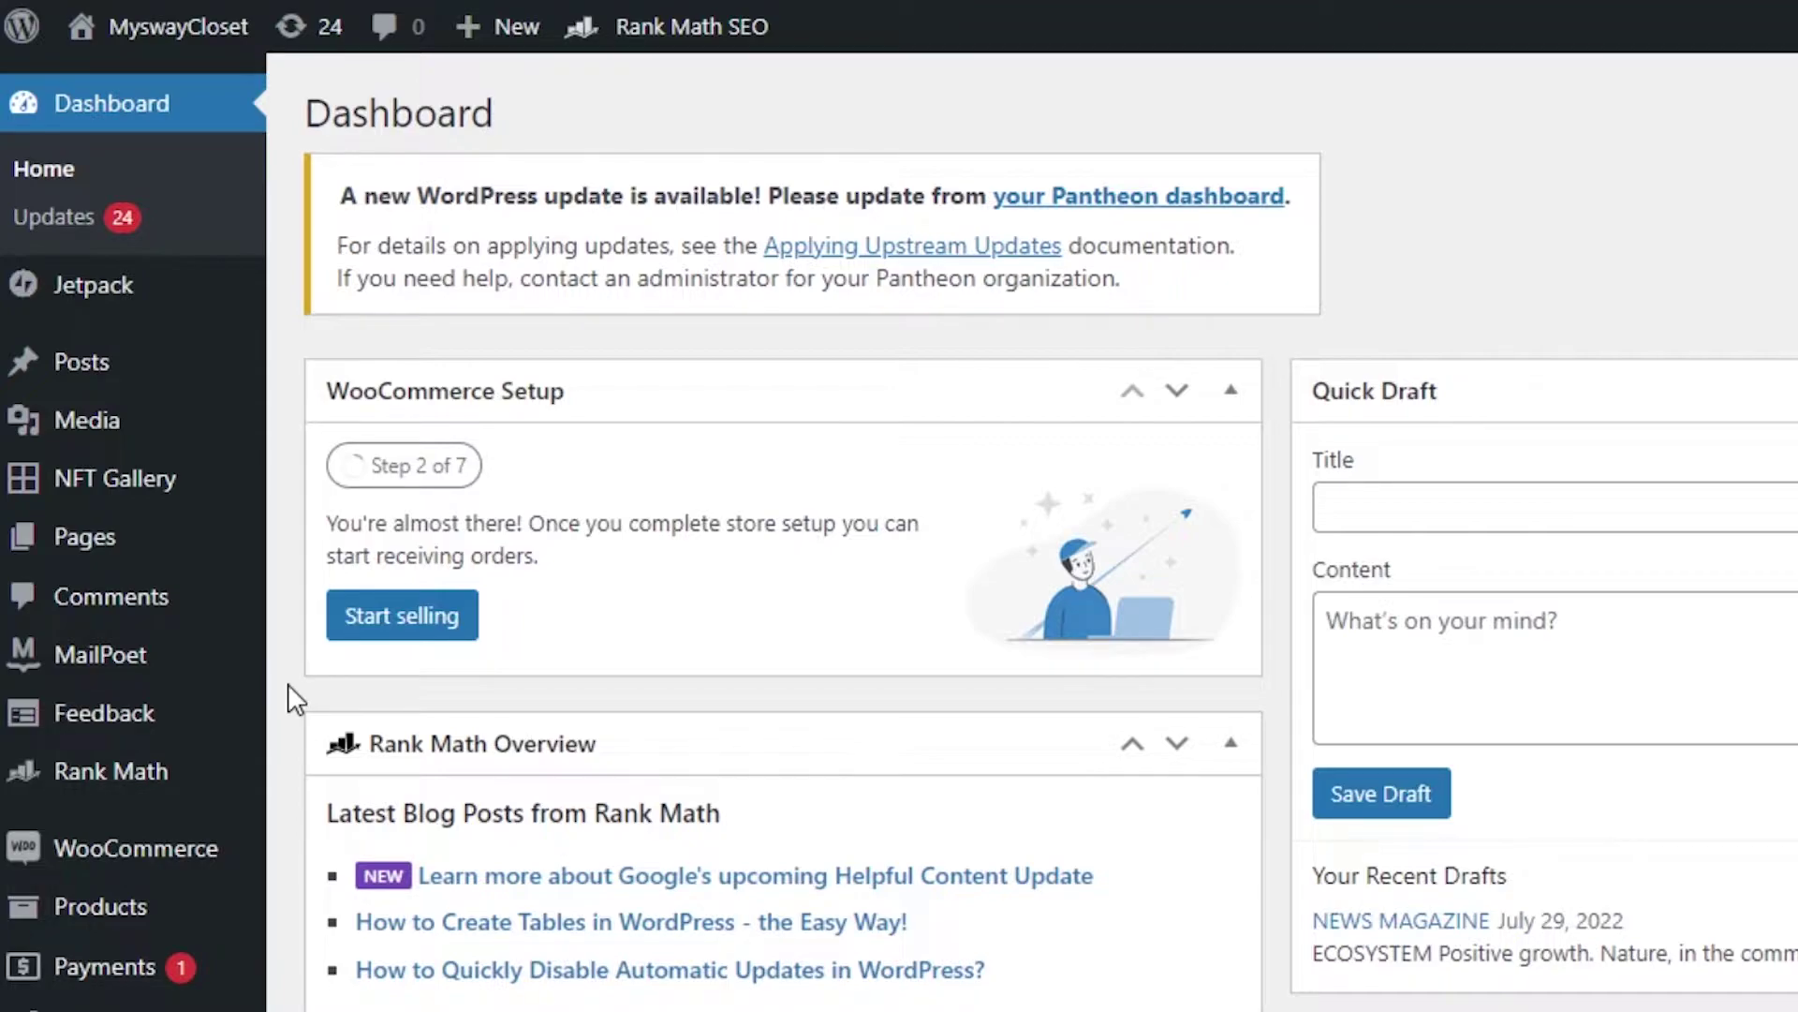
Step: View the MyswayCloset site's Salicylic Acid in Skin Care post, then launch the Customizer from the admin bar
mouse_move(258, 449)
mouse_move(194, 56)
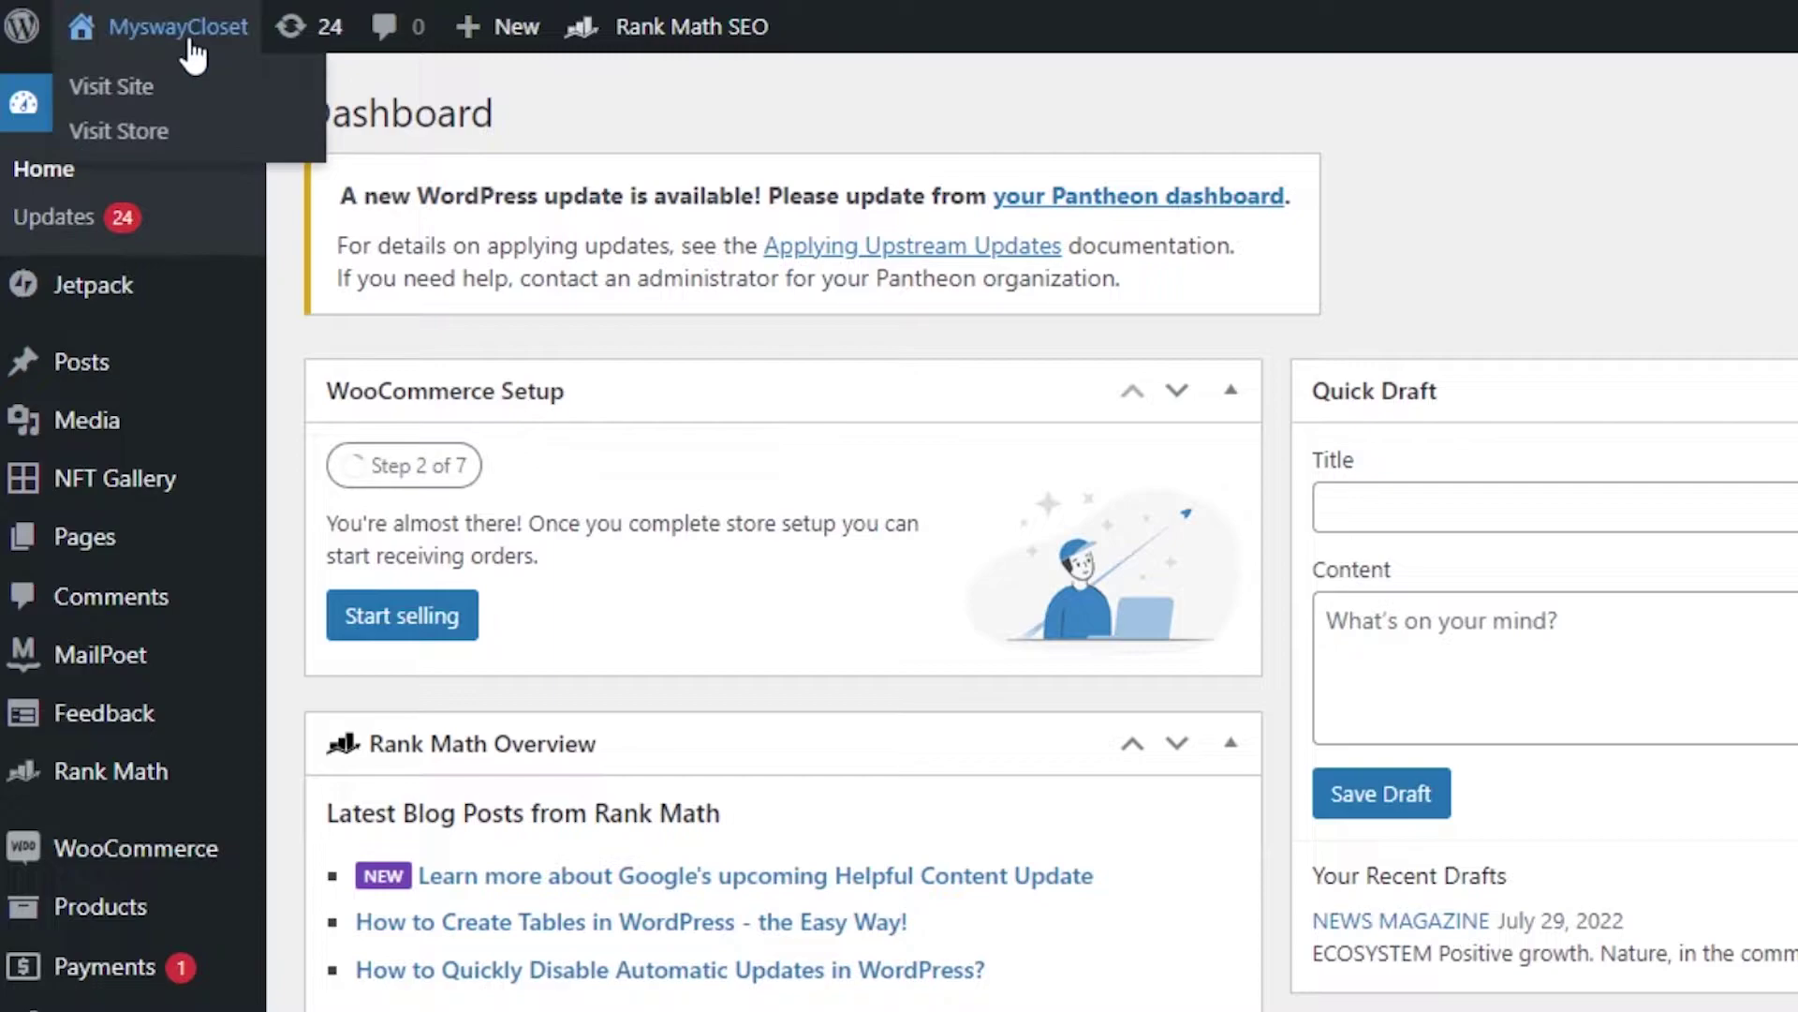
left_click(112, 89)
scroll(764, 531, "down", 20)
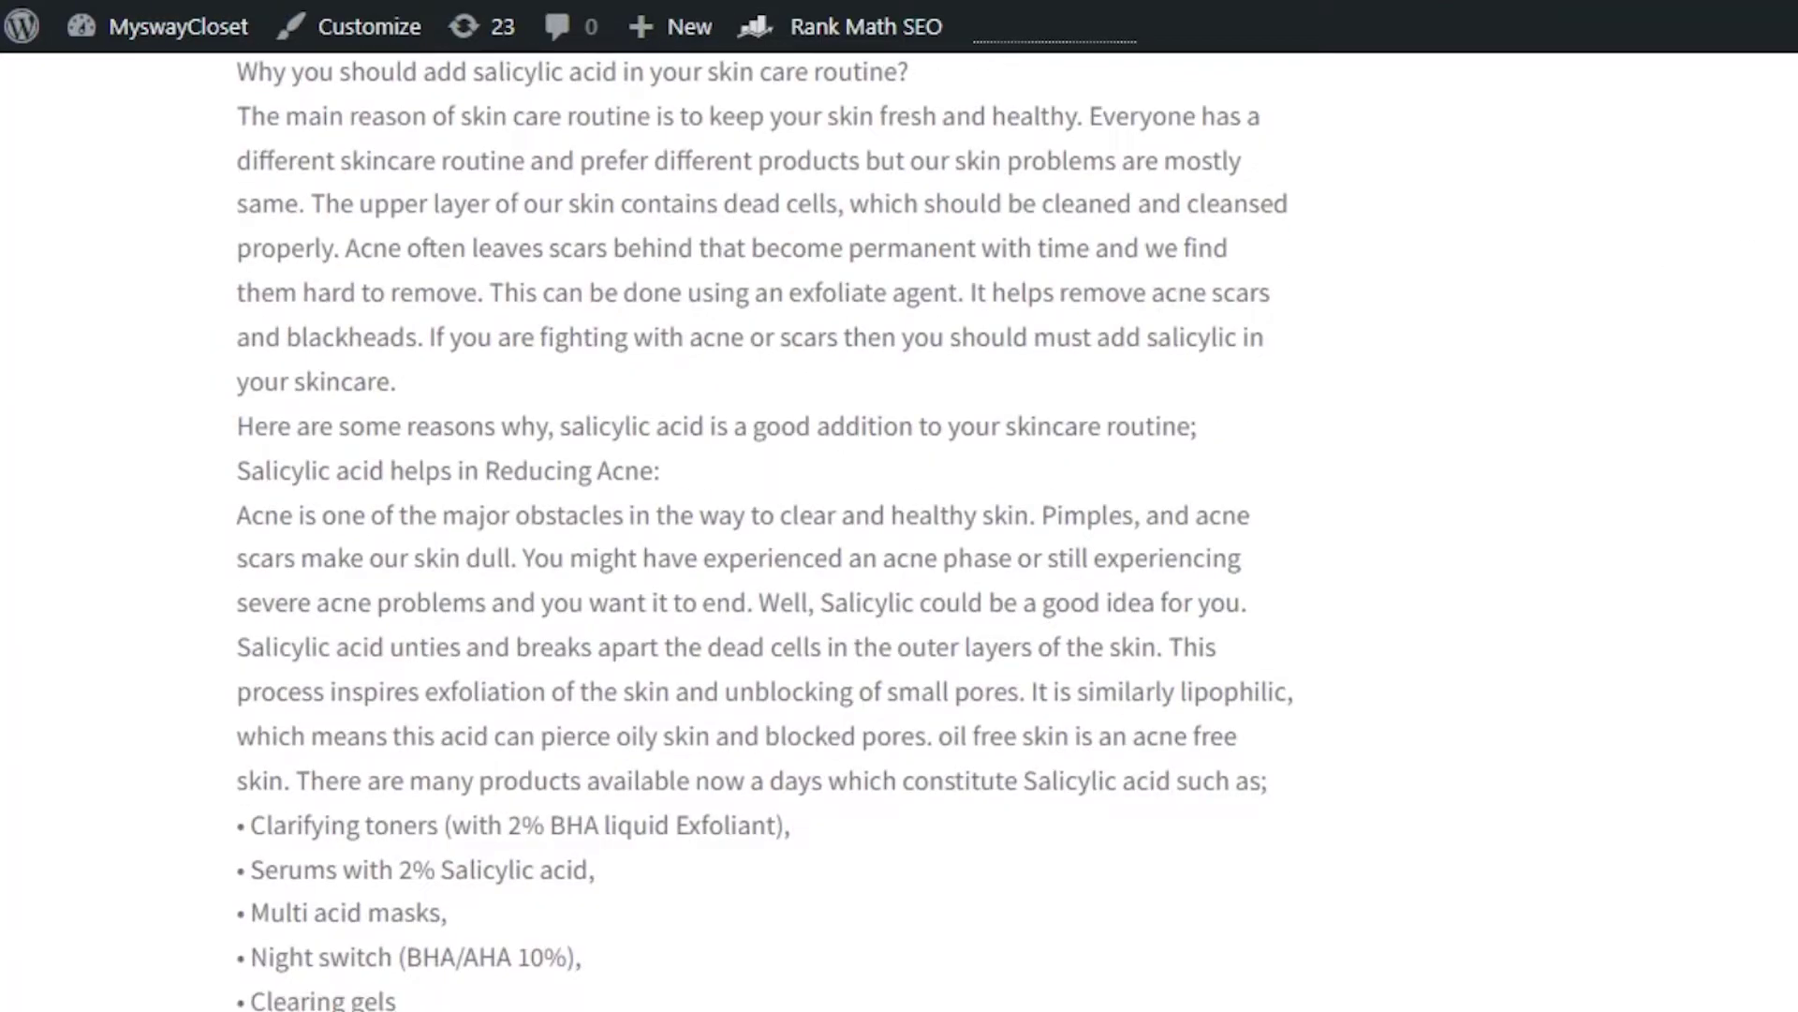
scroll(765, 531, "up", 20)
scroll(764, 531, "up", 10)
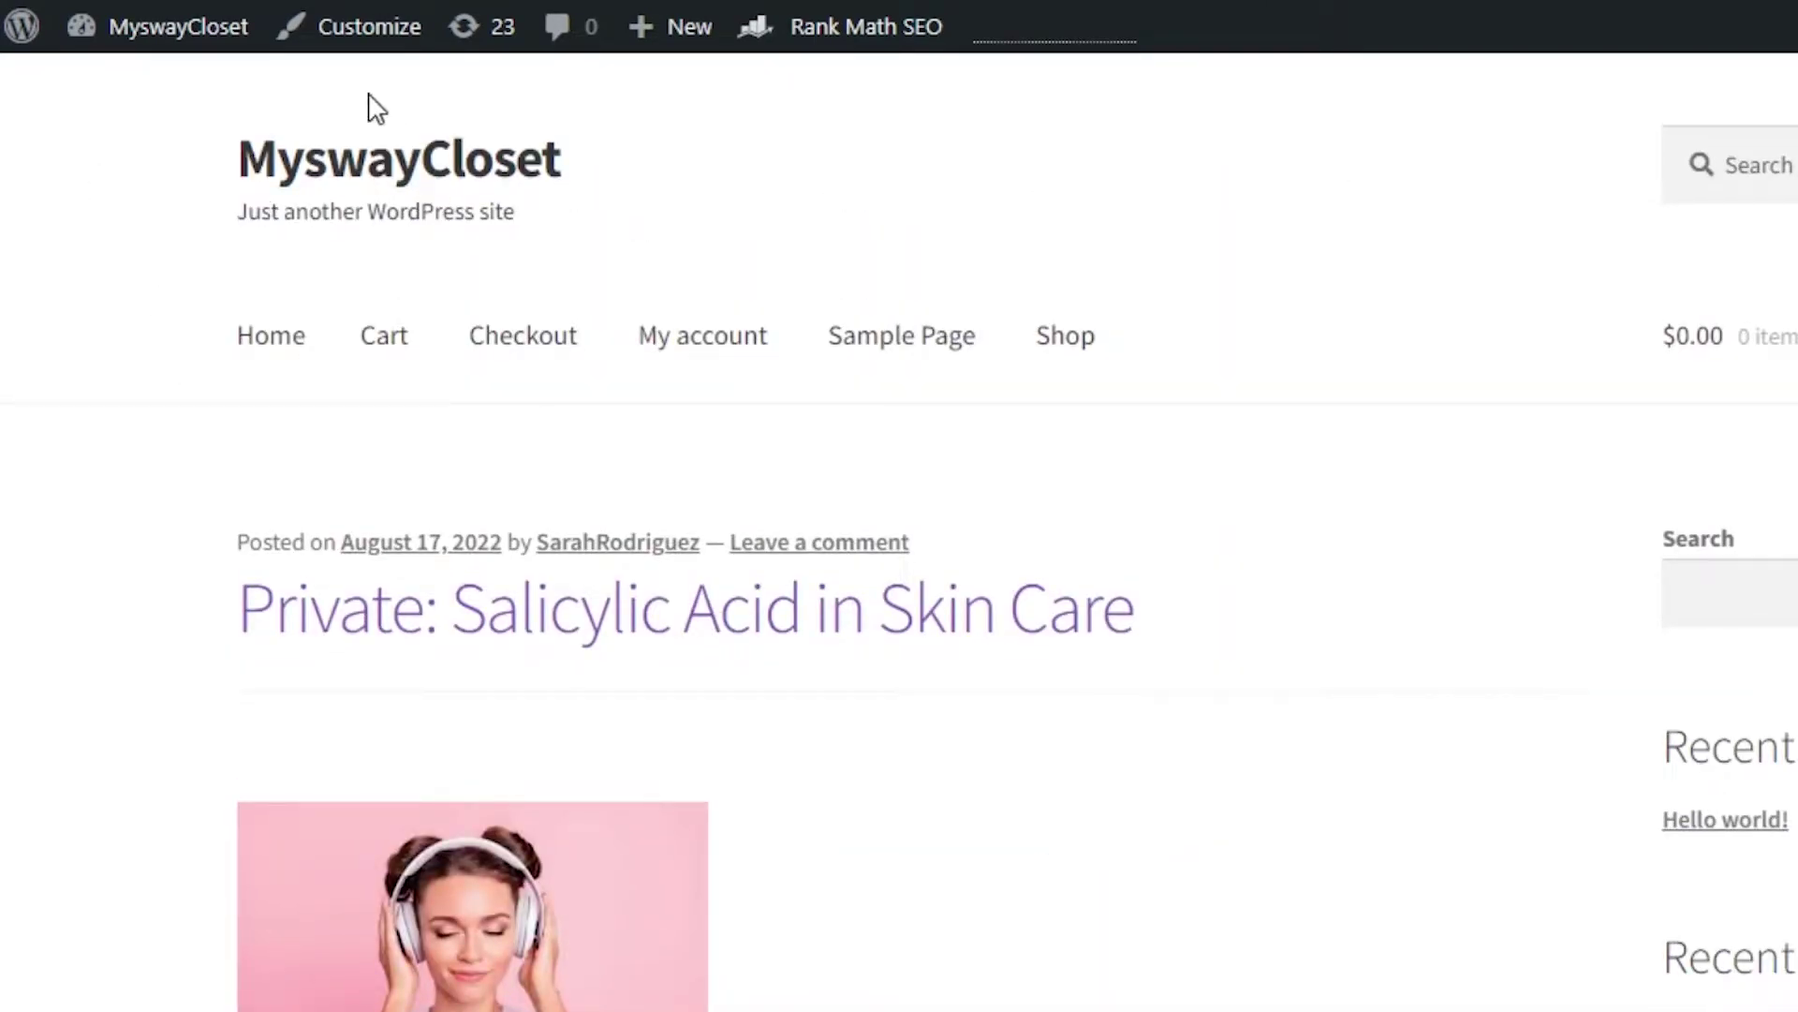
left_click(318, 45)
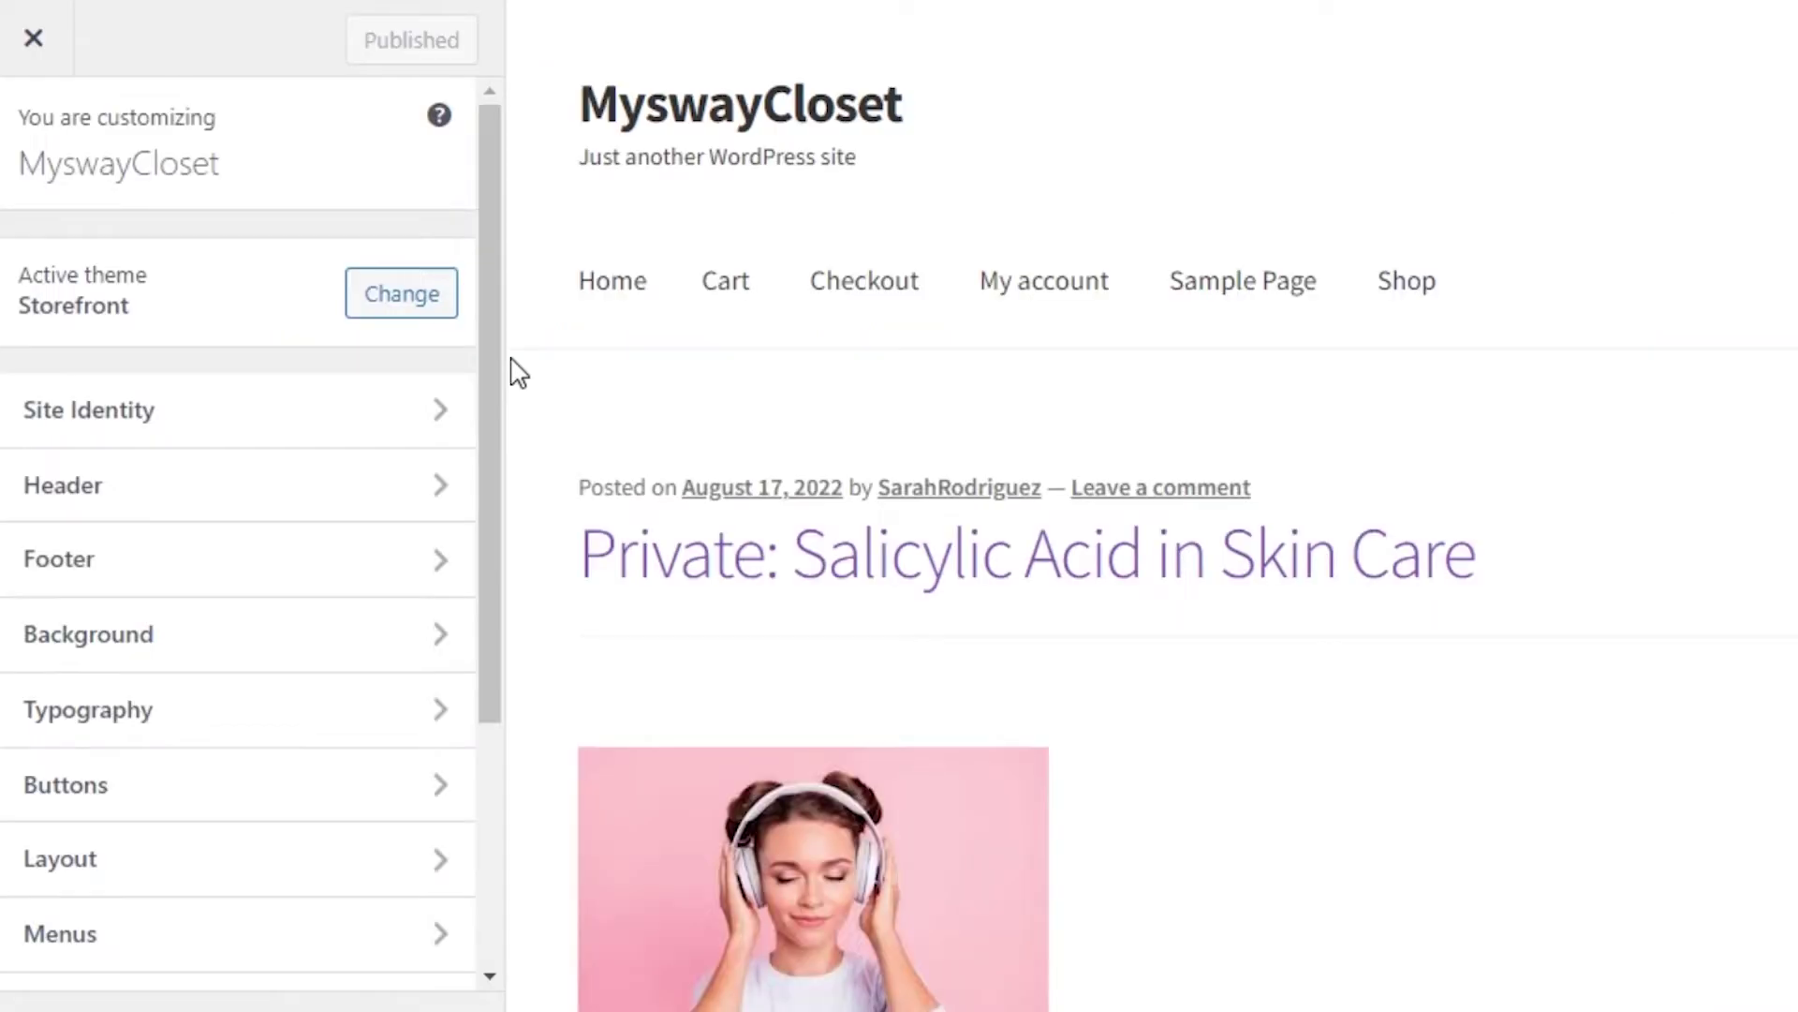
Step: Scroll the Storefront Customizer's section list and open Site Identity to view its settings
mouse_move(486, 328)
left_mouse_down()
mouse_move(488, 401)
mouse_move(482, 320)
left_mouse_up()
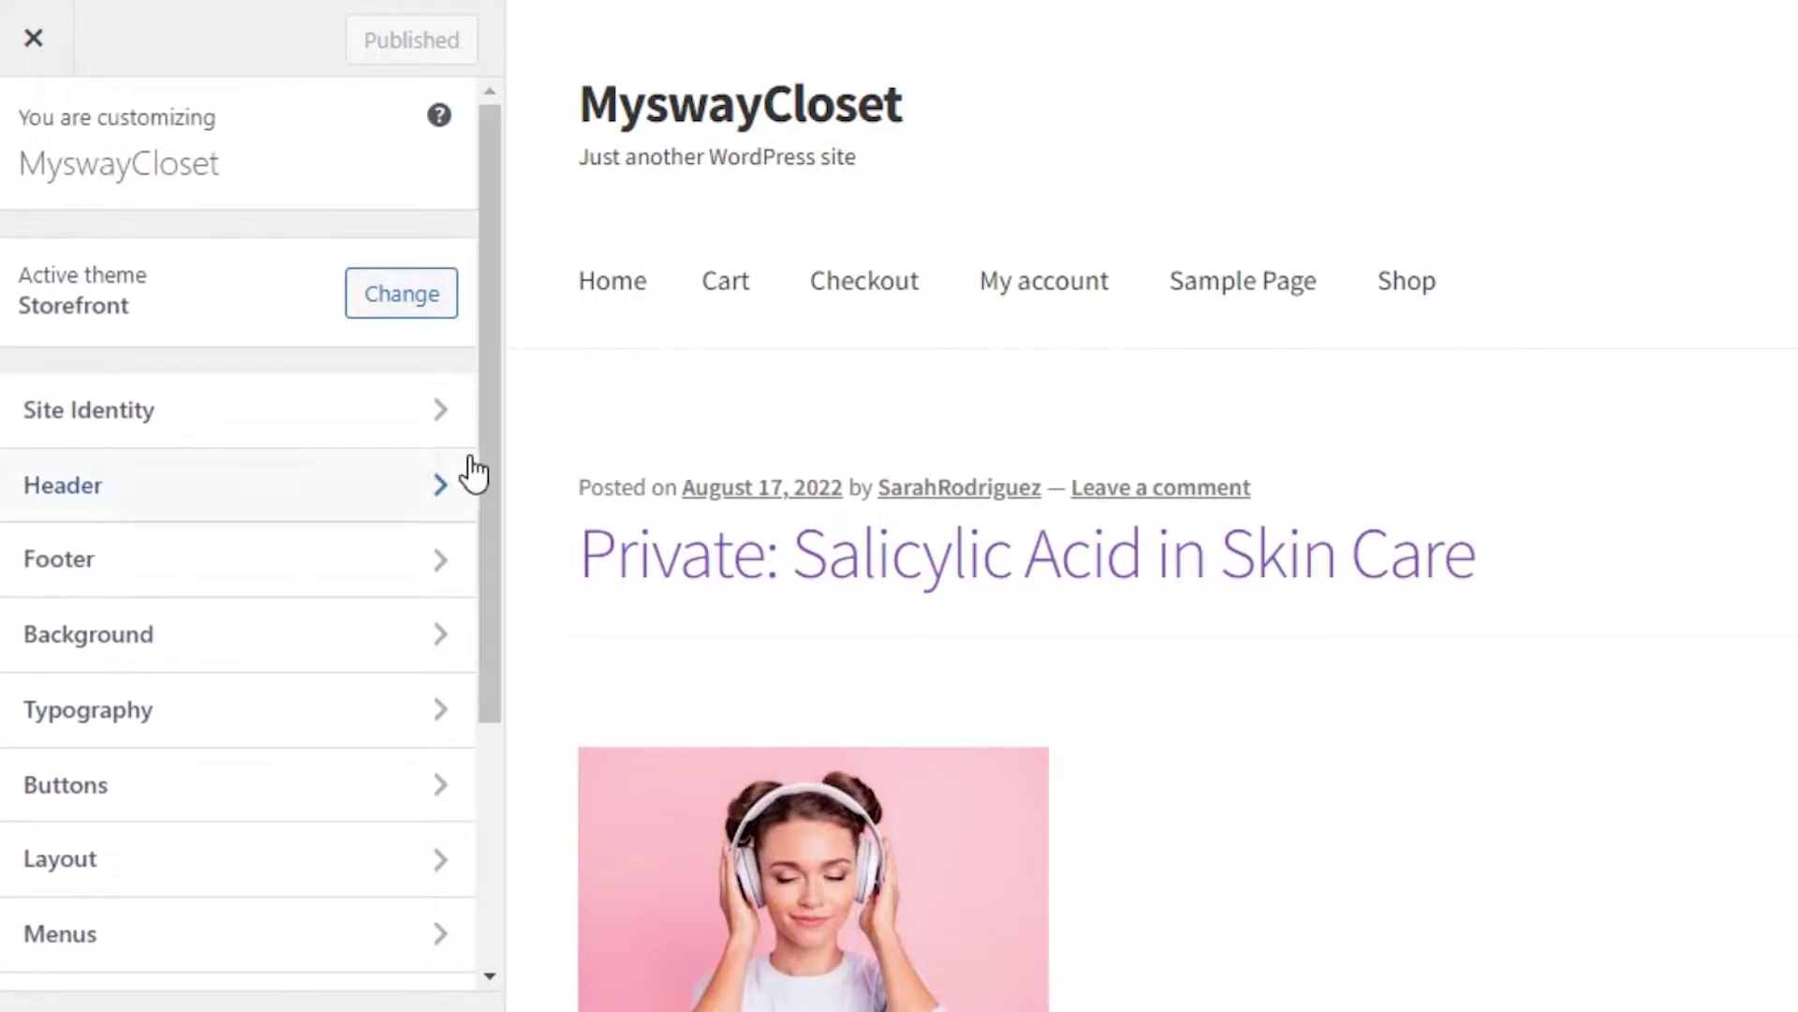
left_click_drag(486, 373, 498, 605)
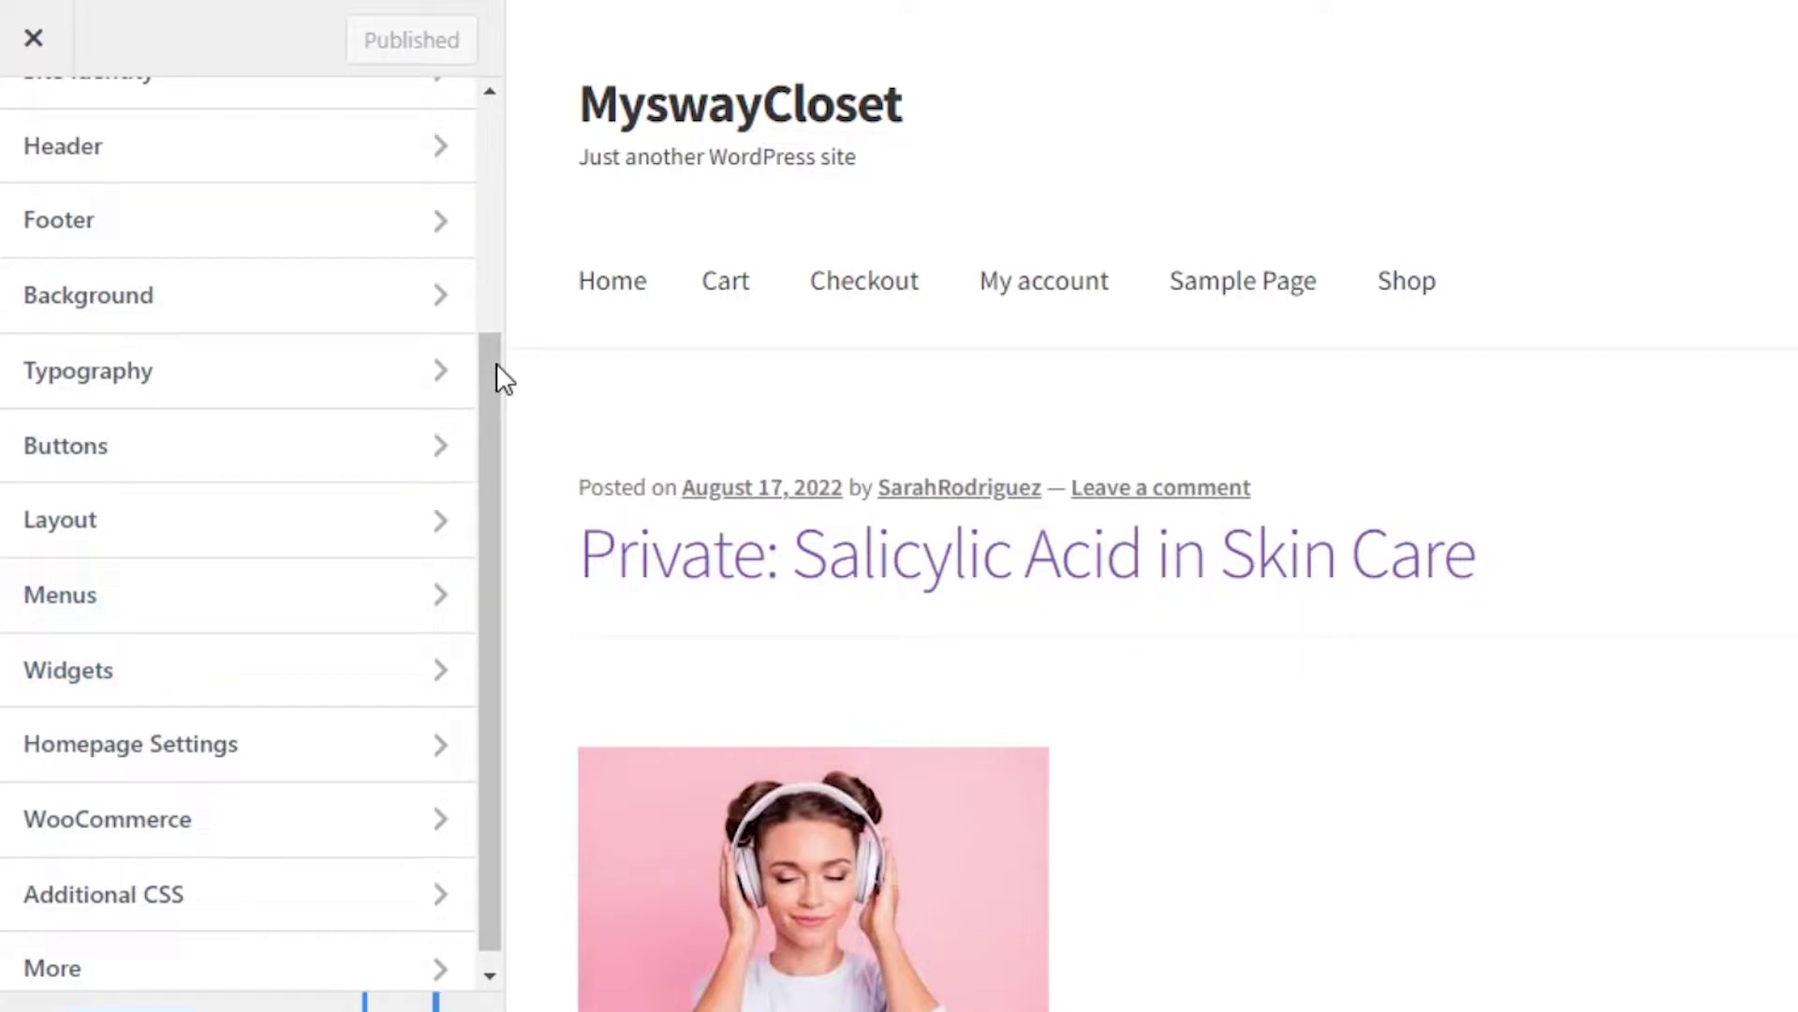
scroll(490, 534, "up", 4)
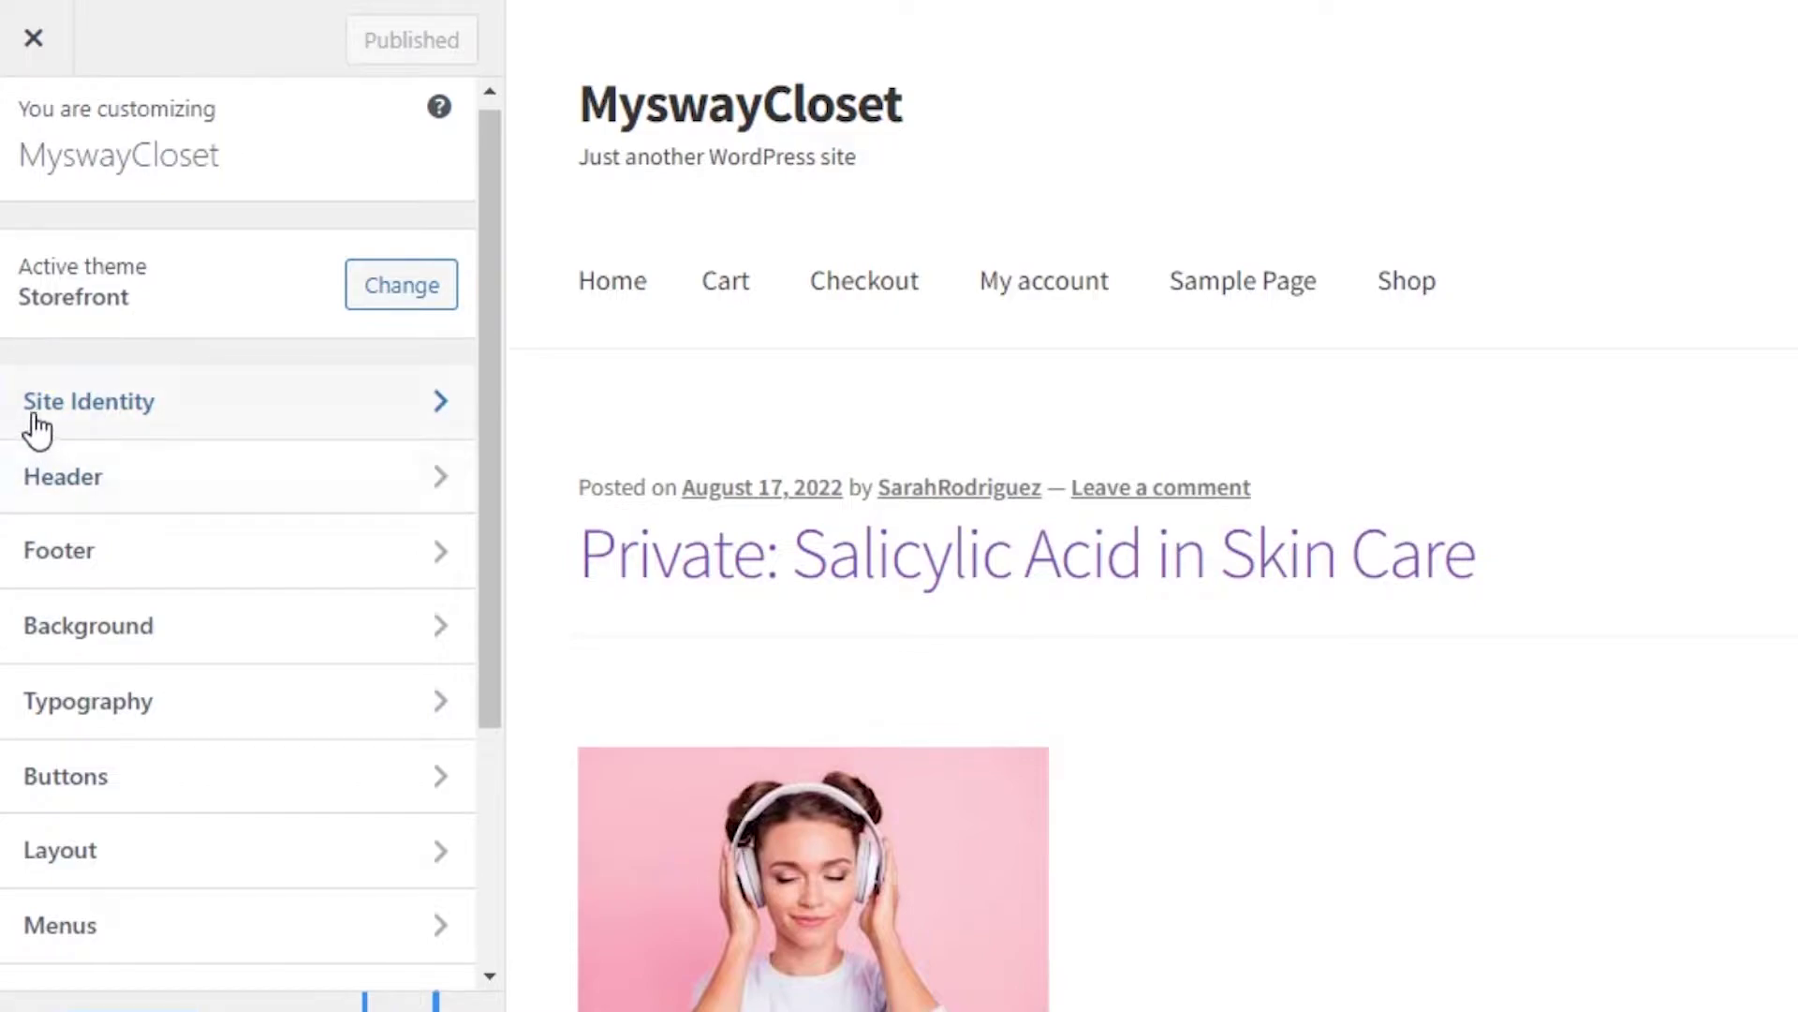
left_click(105, 403)
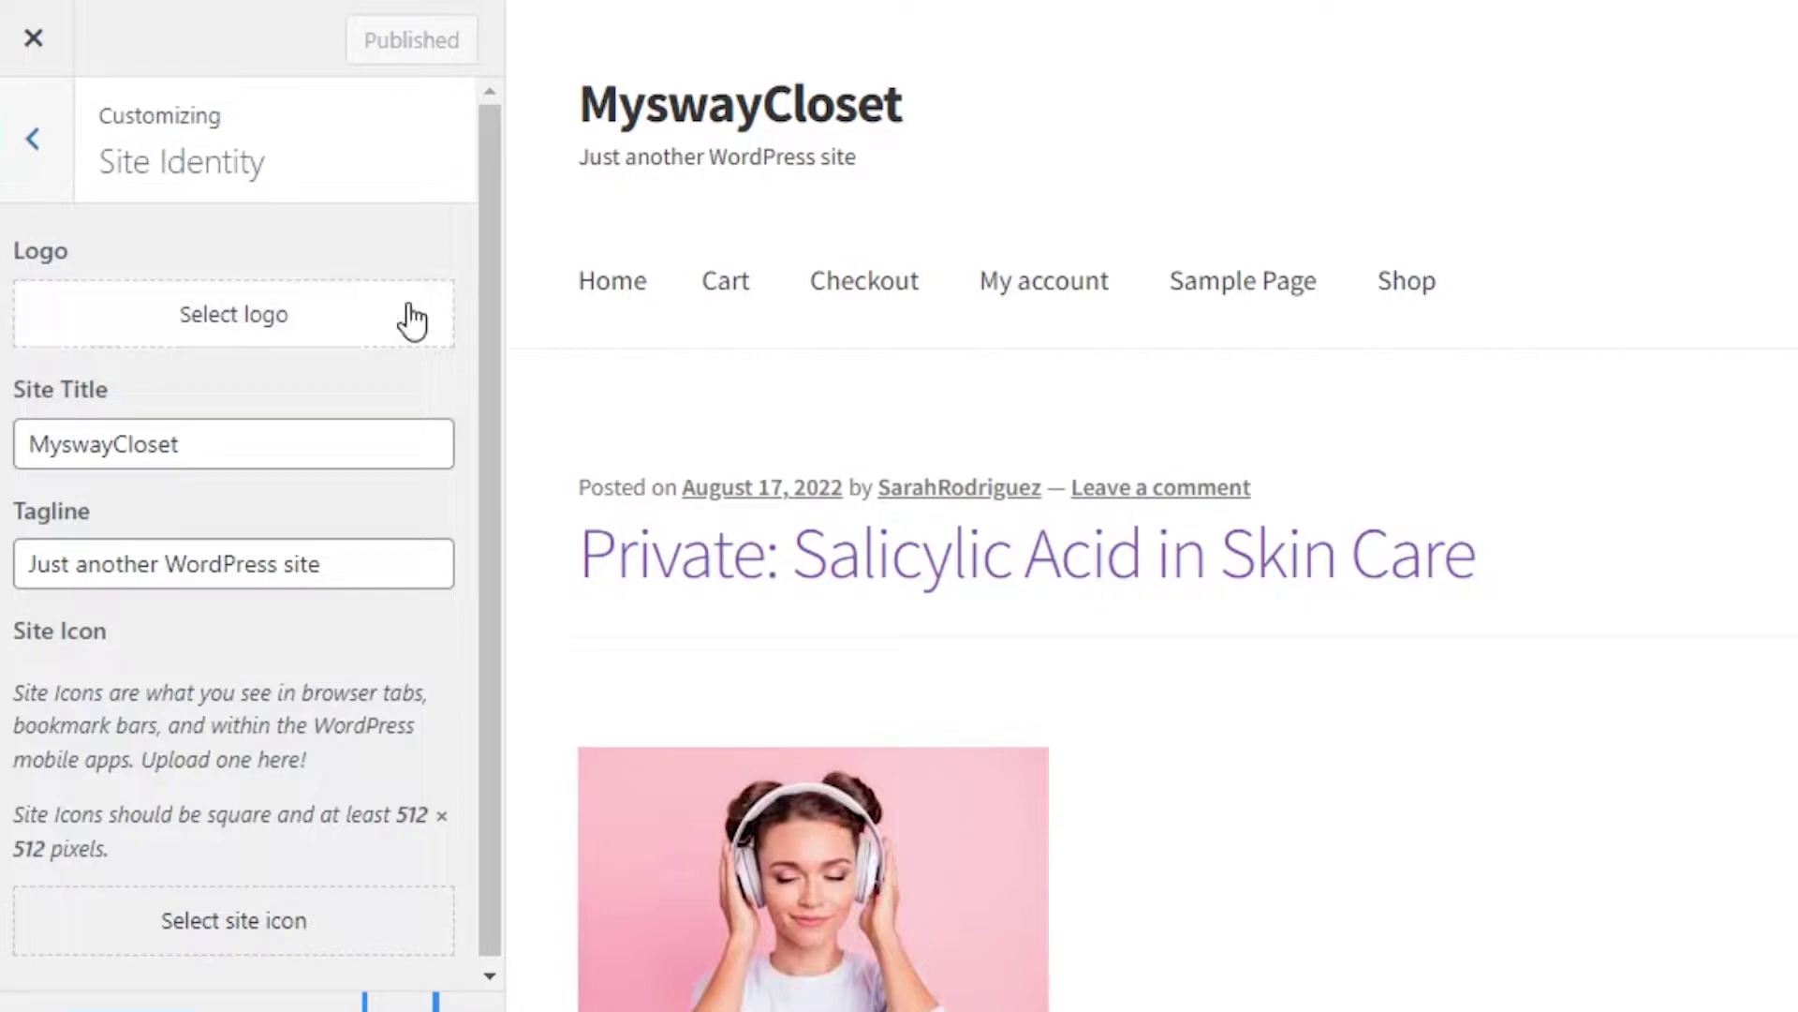
scroll(493, 450, "down", 1)
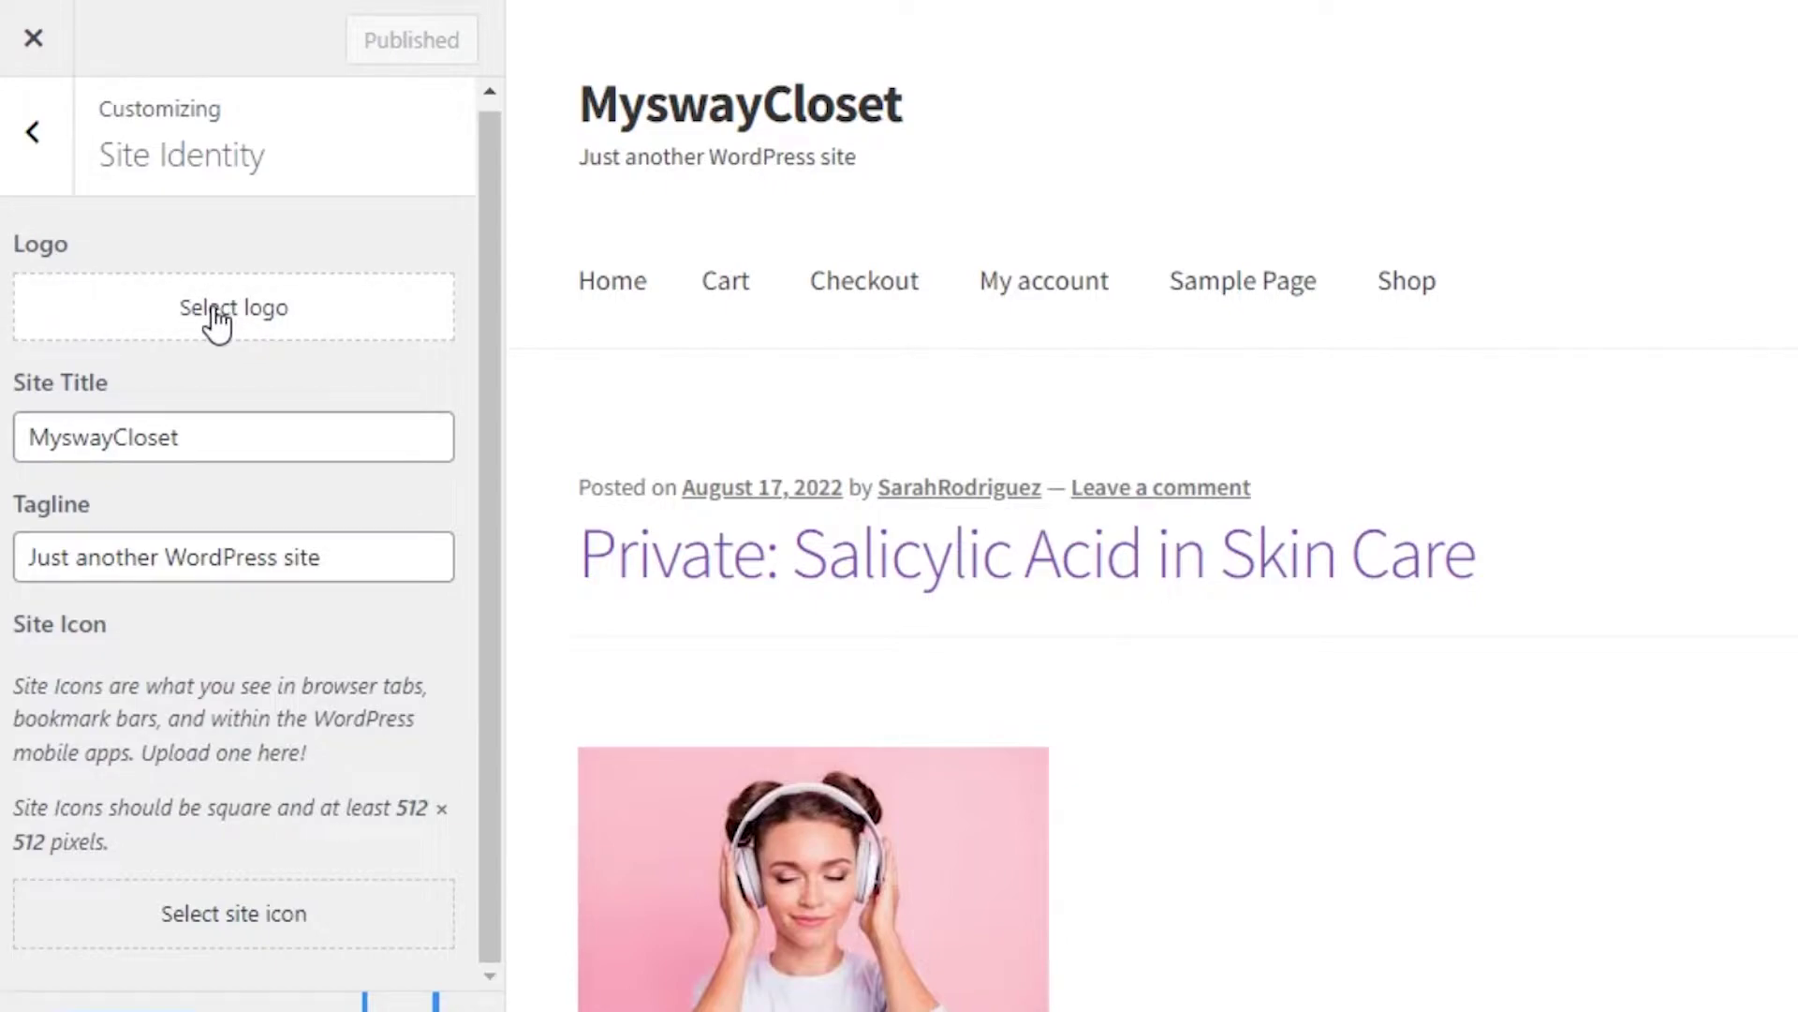
Step: Open the logo picker, switch between Upload files and Media Library, and highlight the suggested 470 × 110 pixel size
left_click(254, 317)
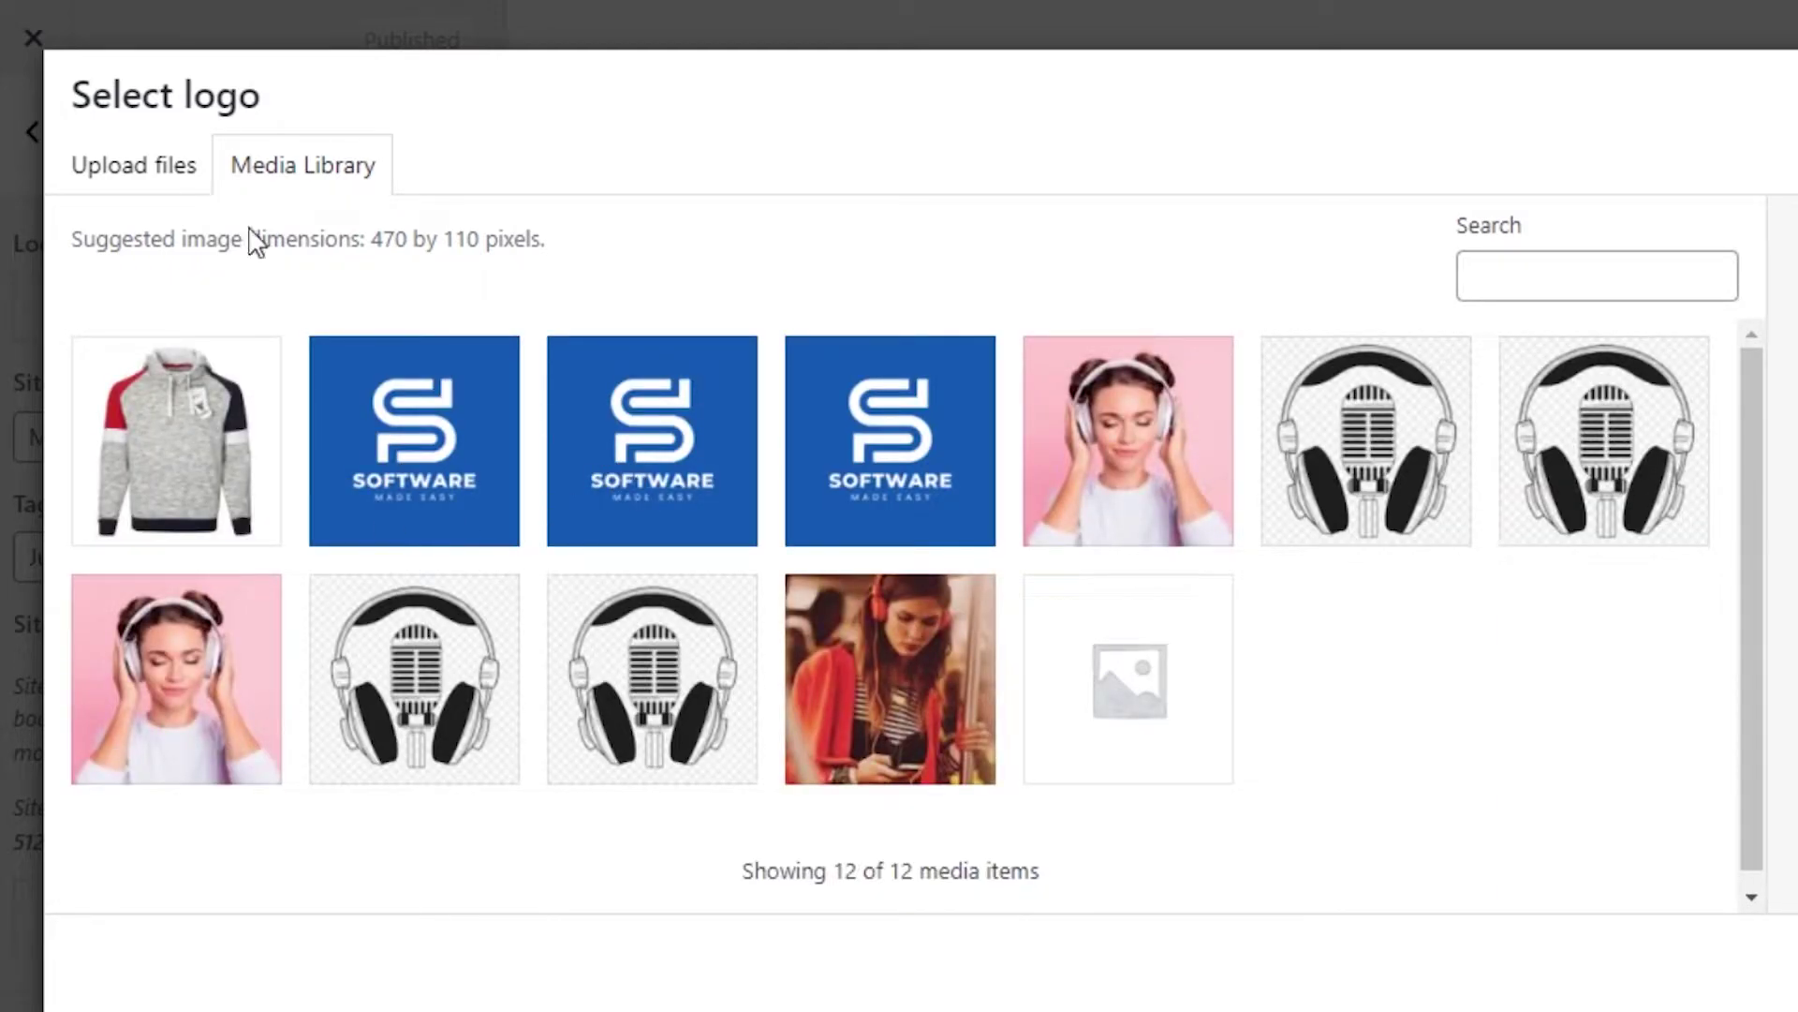
left_click(192, 154)
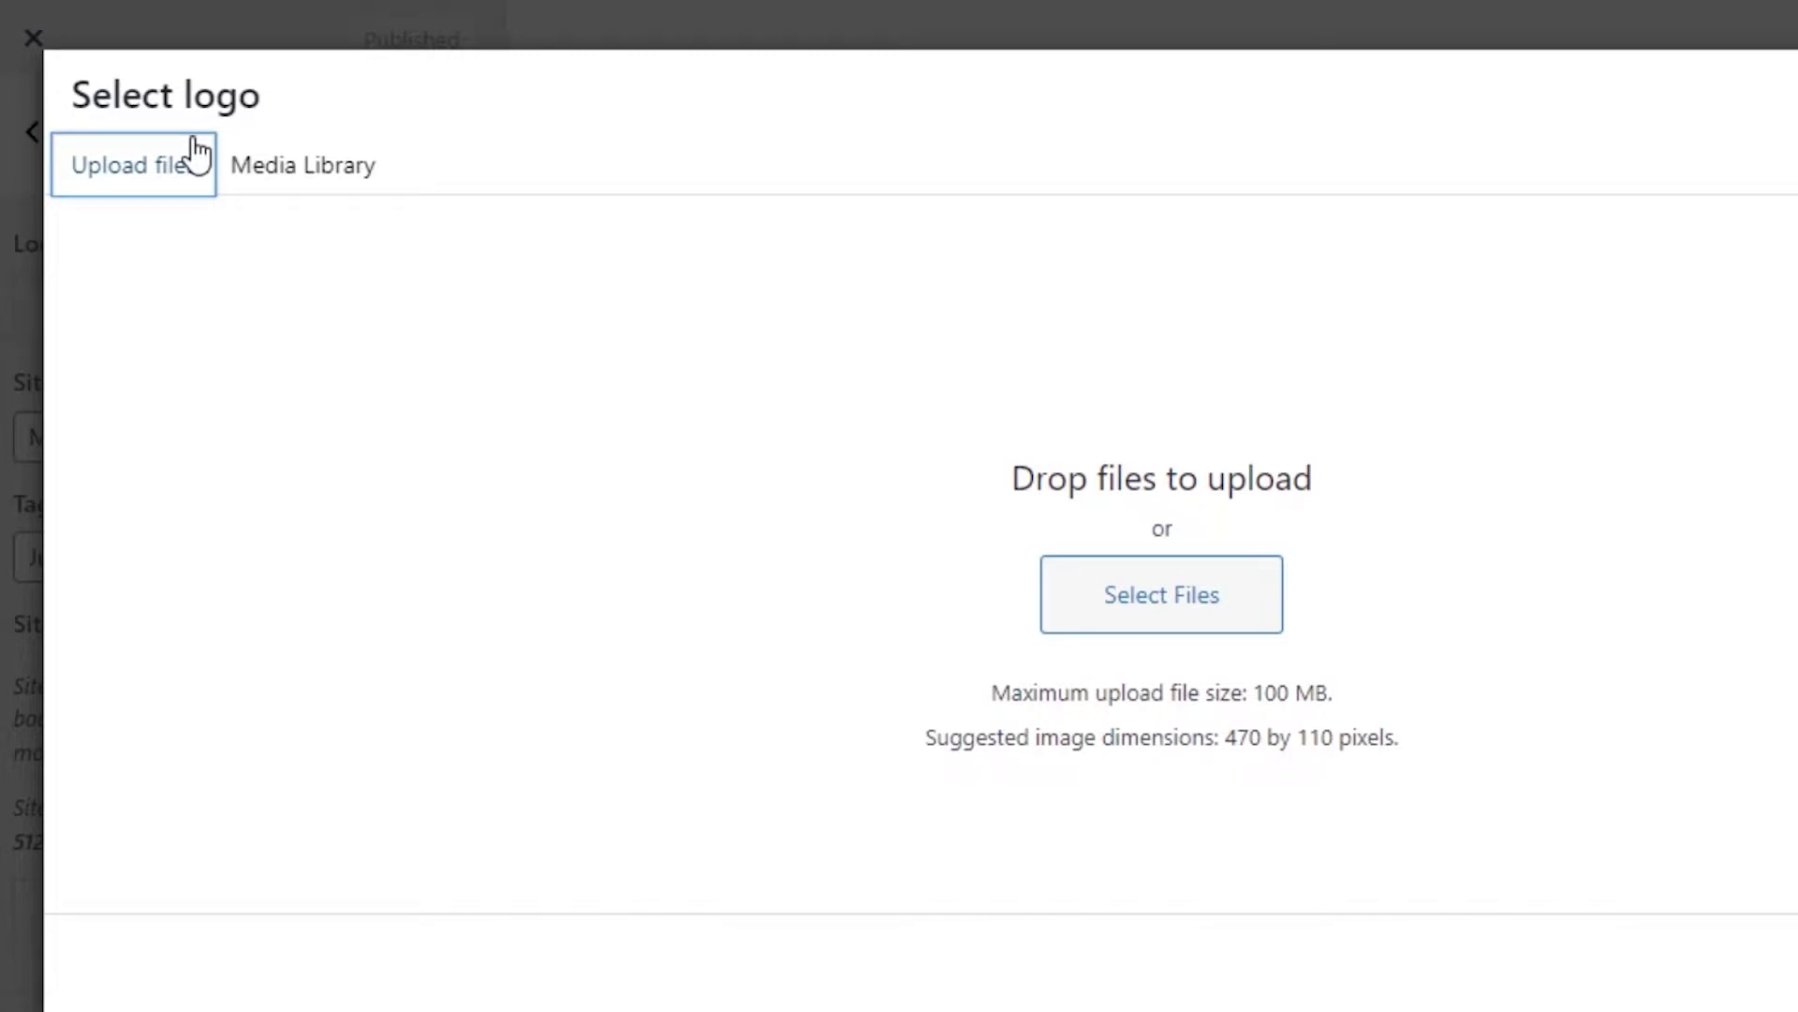
left_click(347, 168)
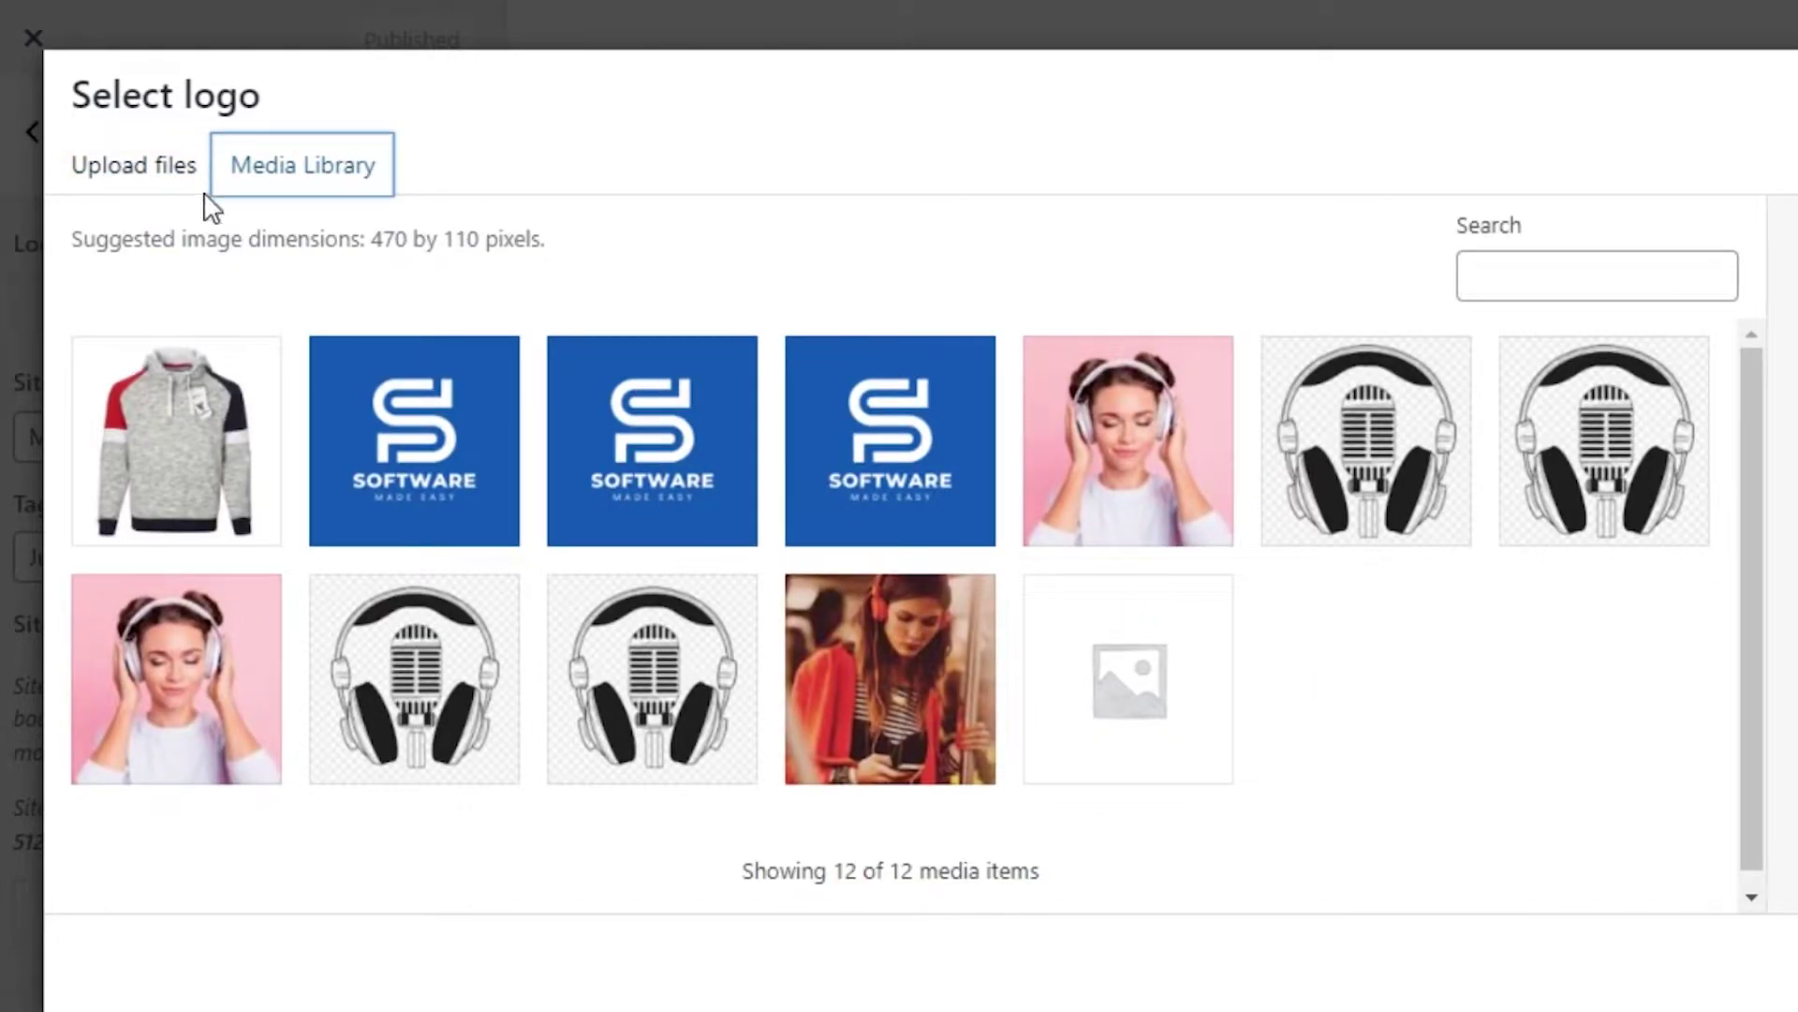
left_click(134, 197)
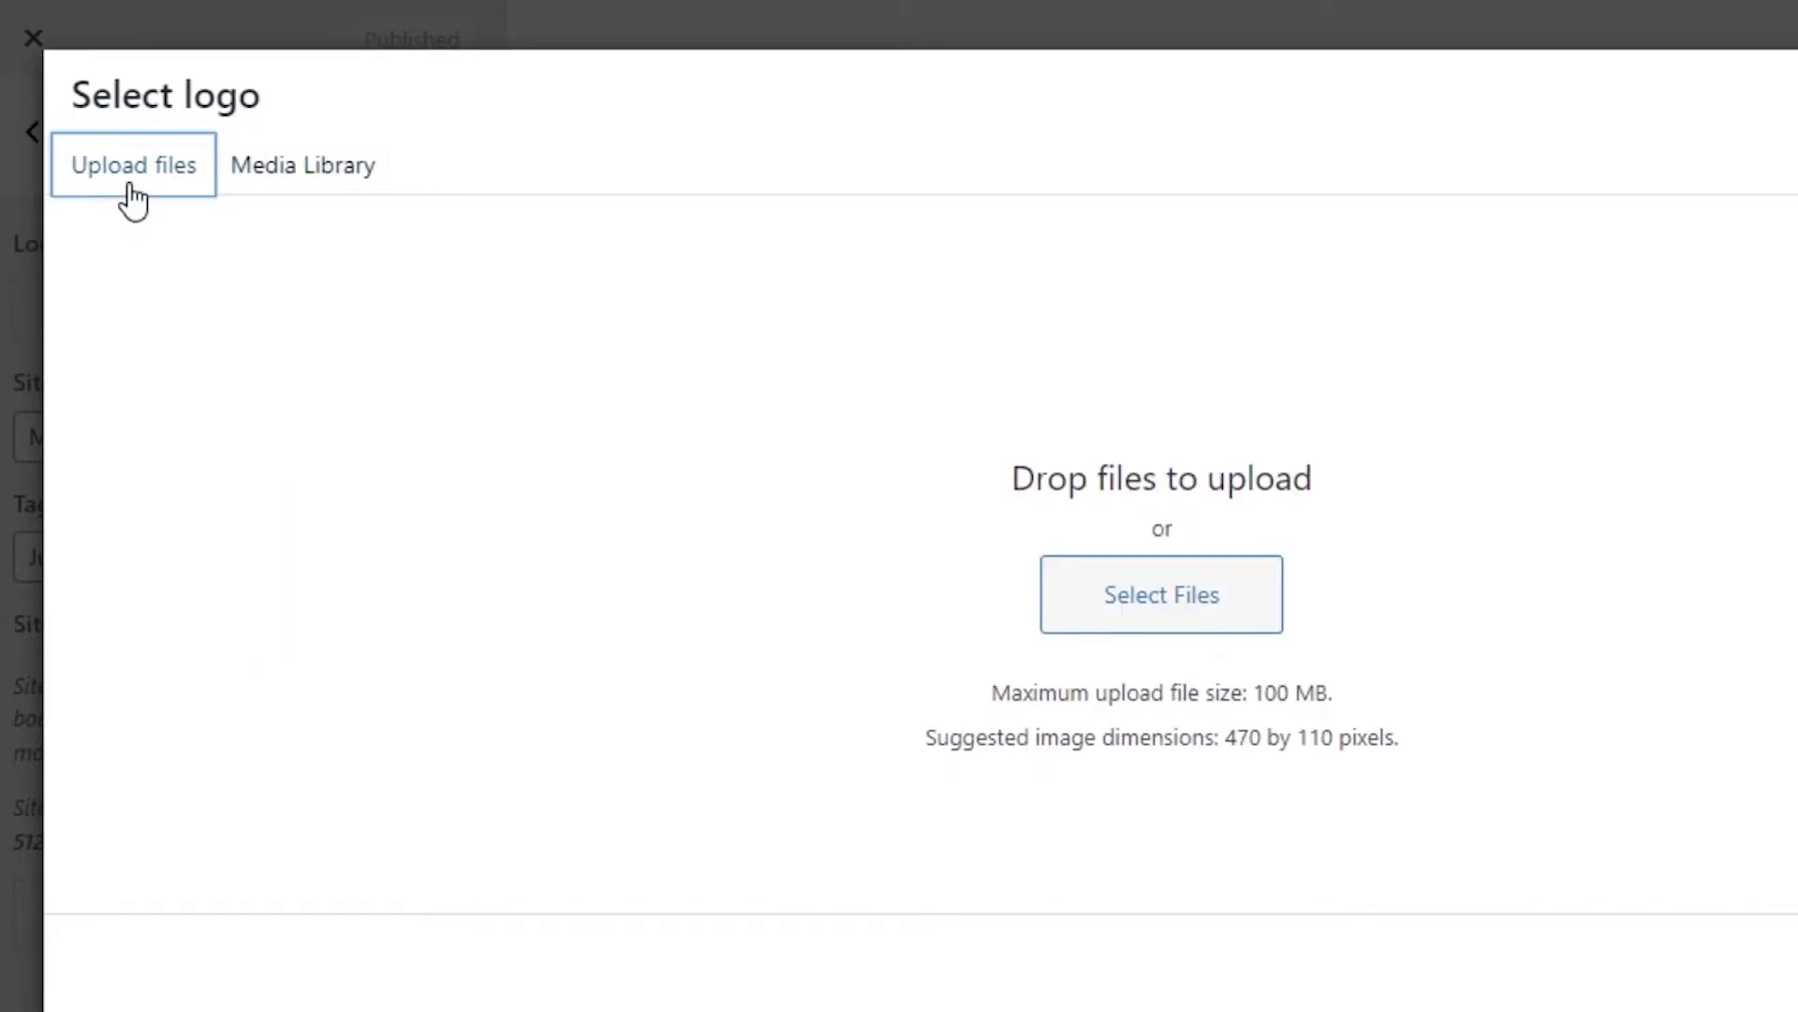
left_click(269, 169)
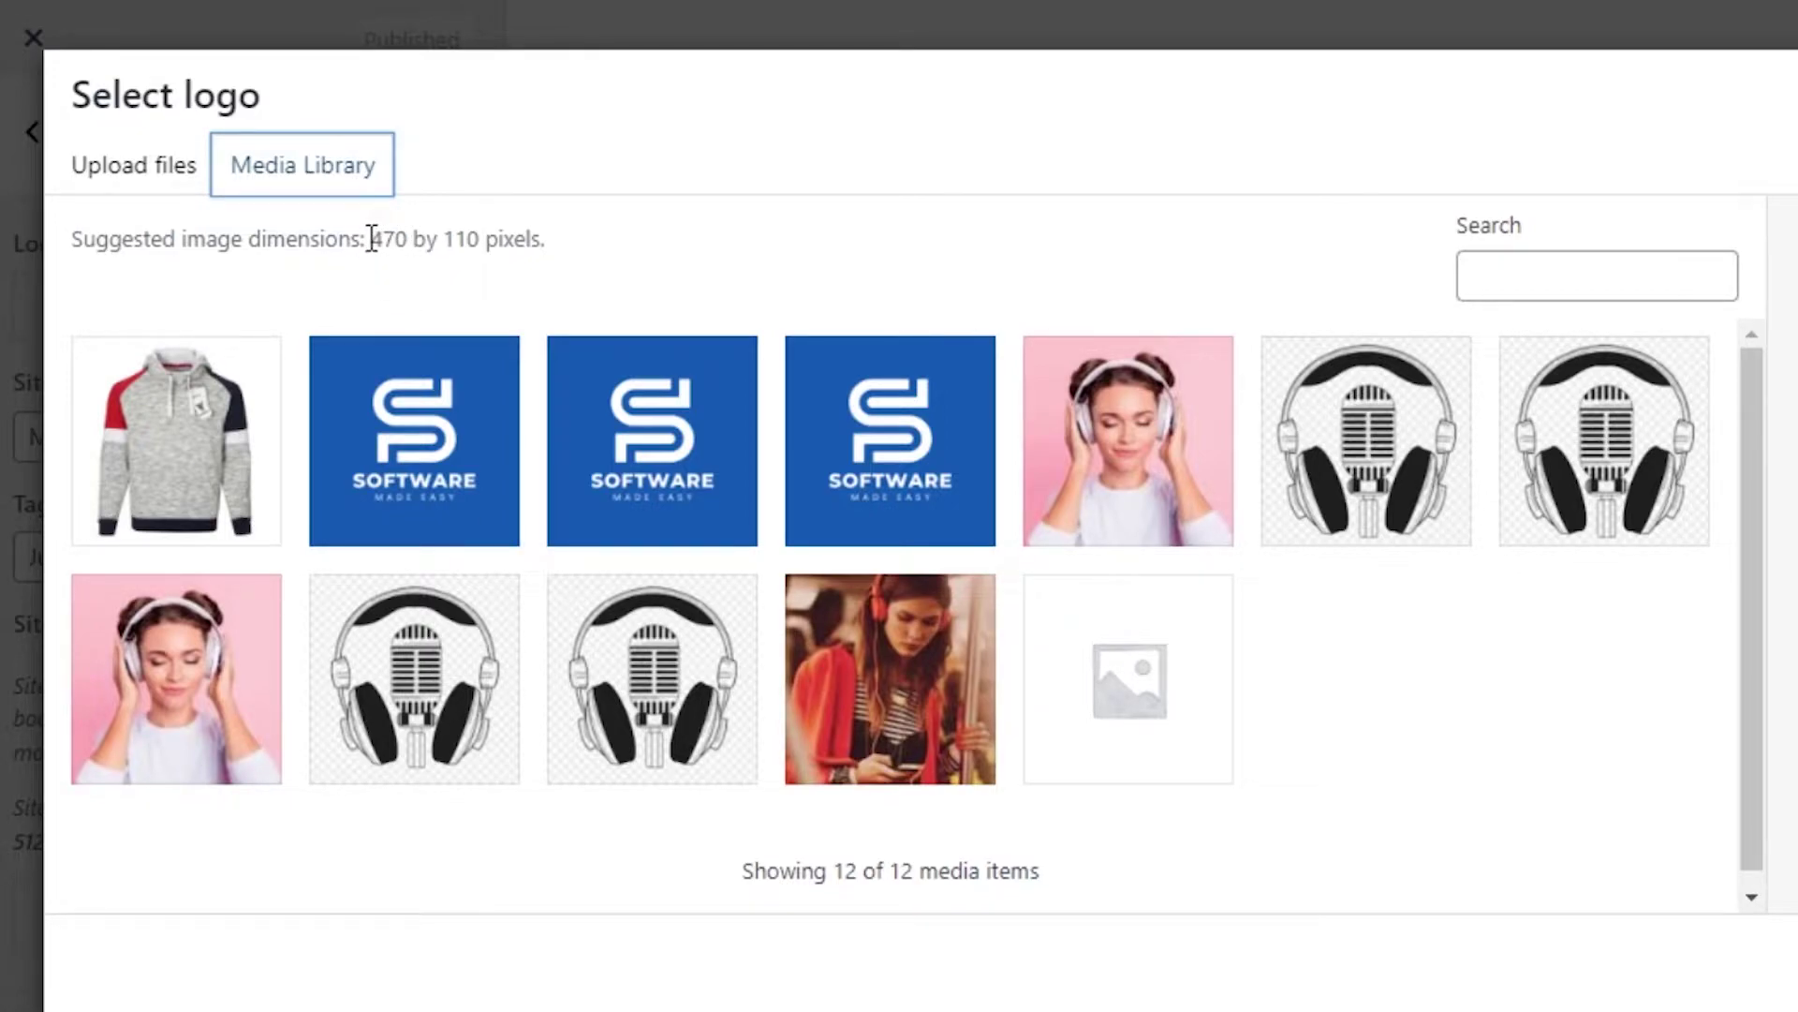
left_click_drag(372, 239, 563, 236)
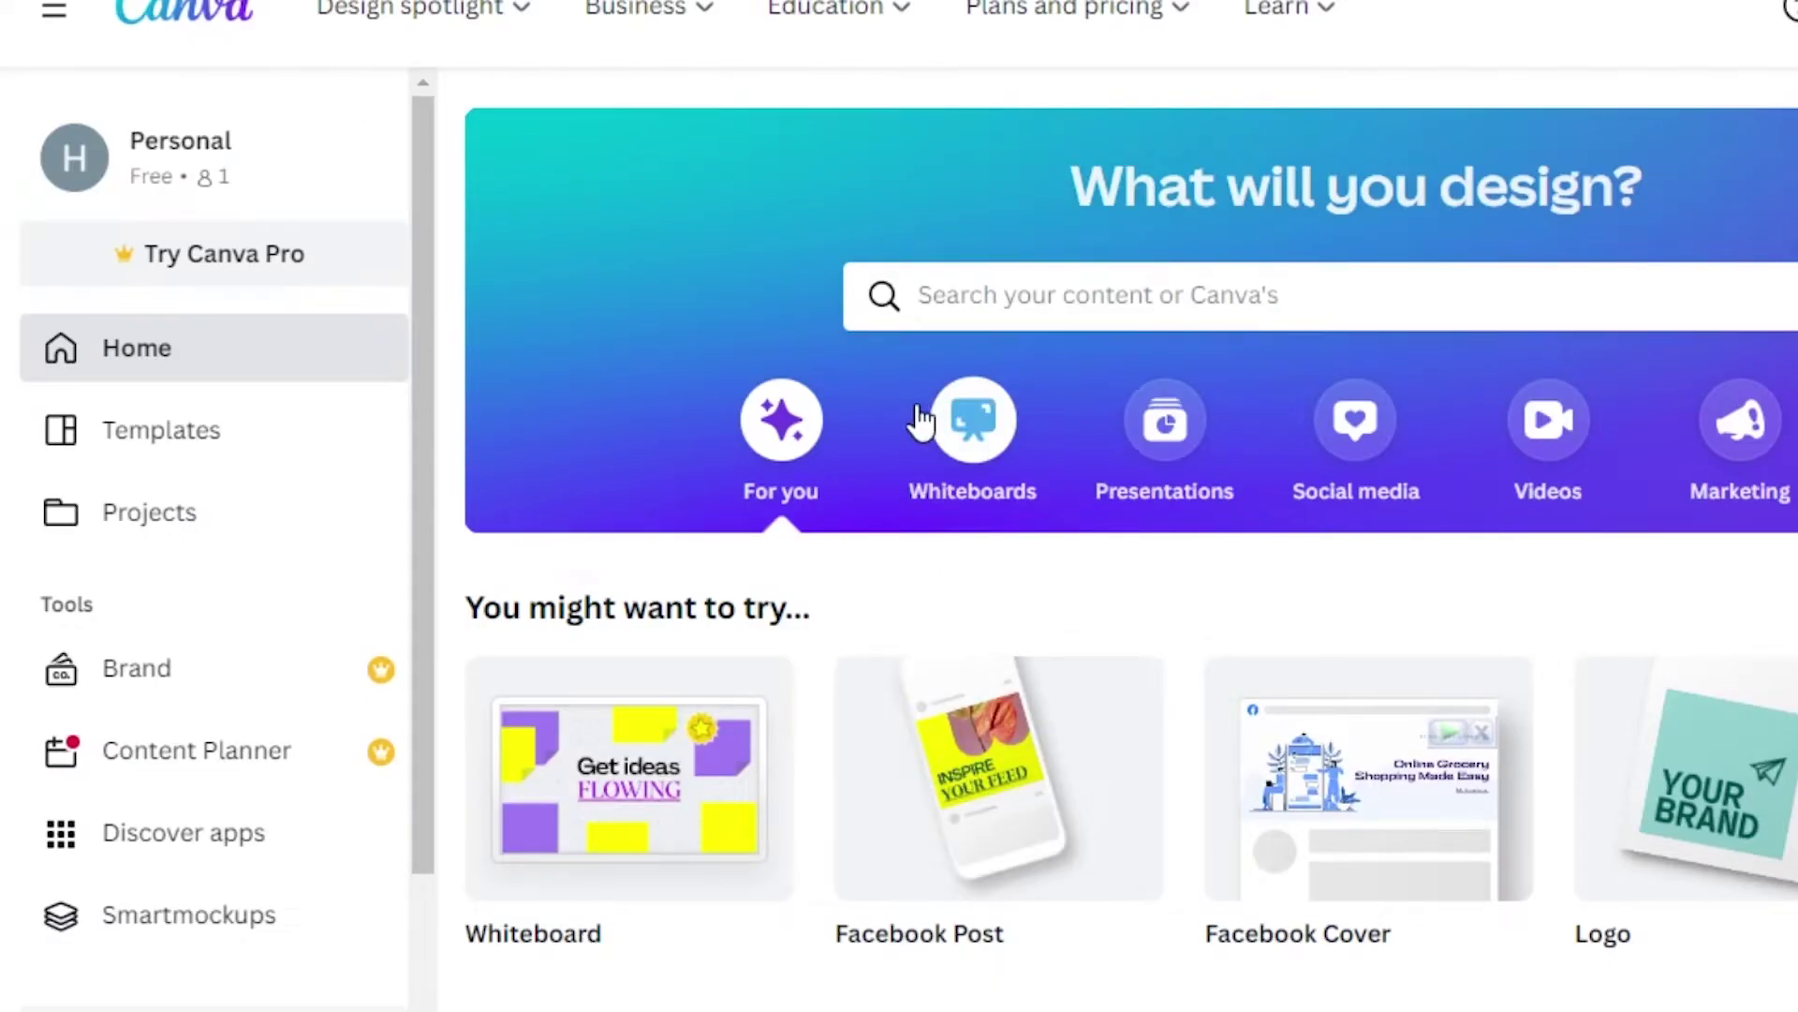
left_click_drag(419, 277, 430, 225)
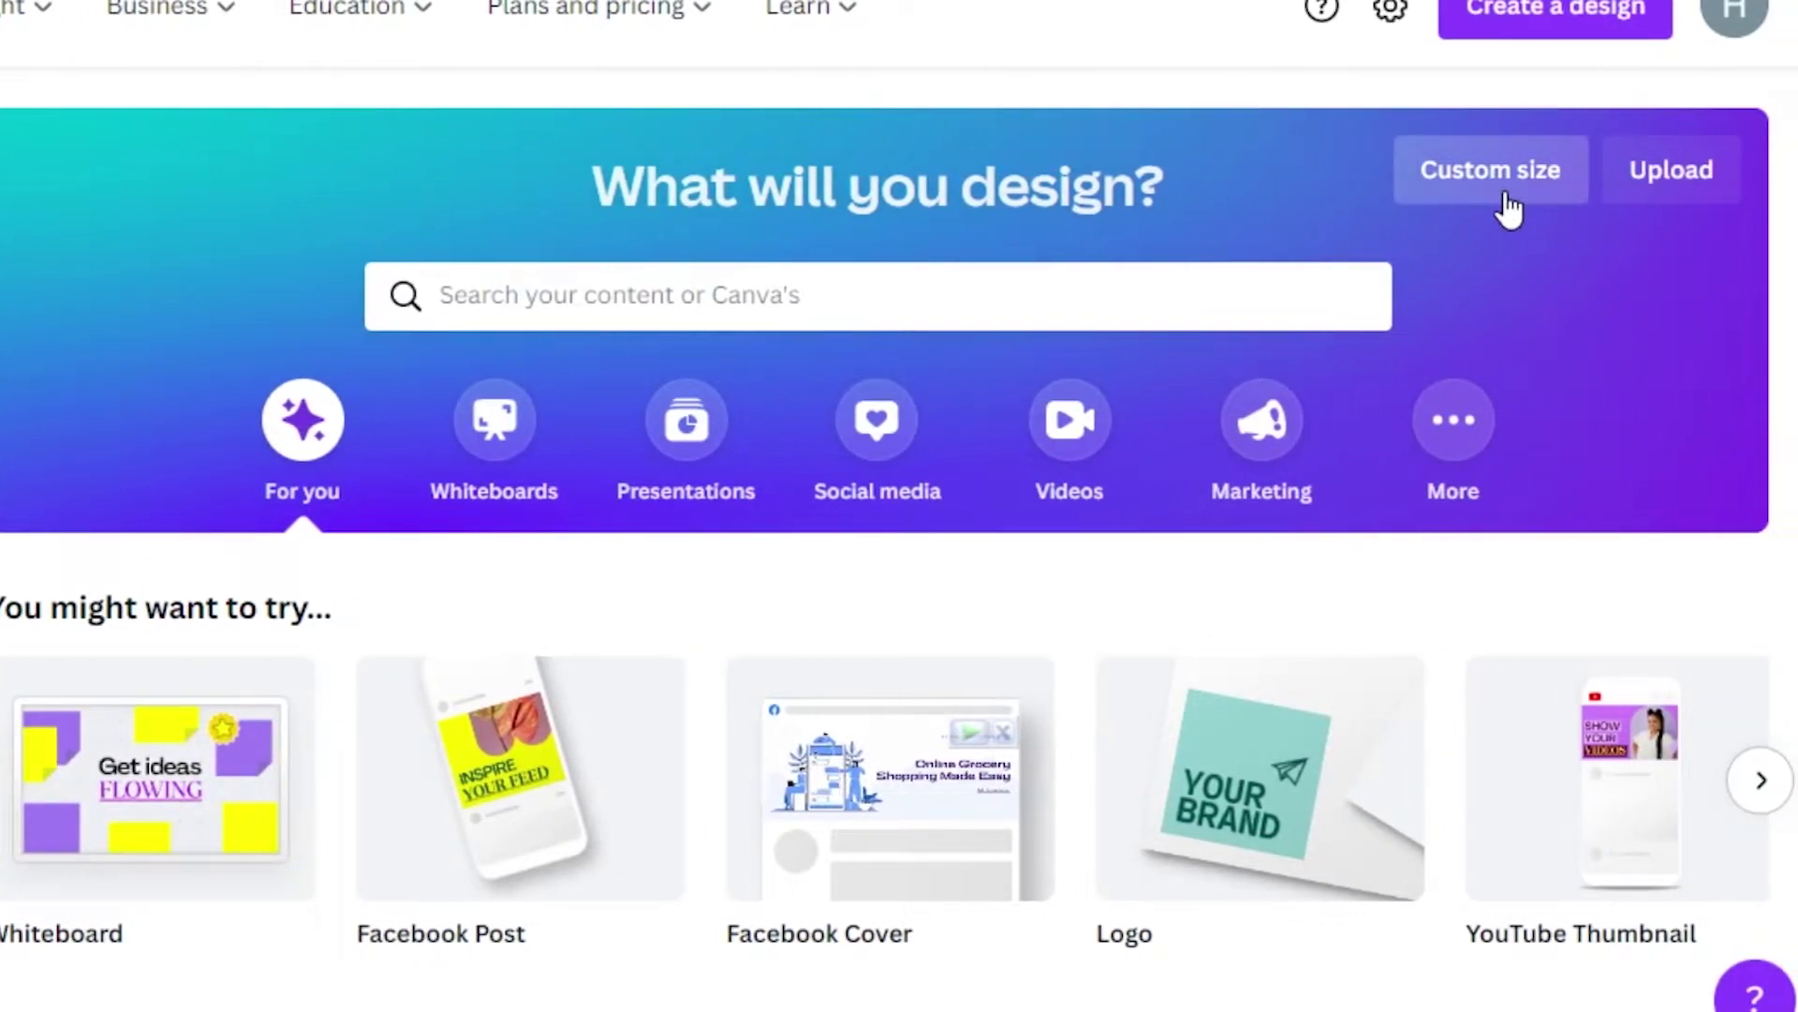
left_click(1509, 208)
left_click(1121, 319)
type("470")
left_click(1290, 325)
type("110")
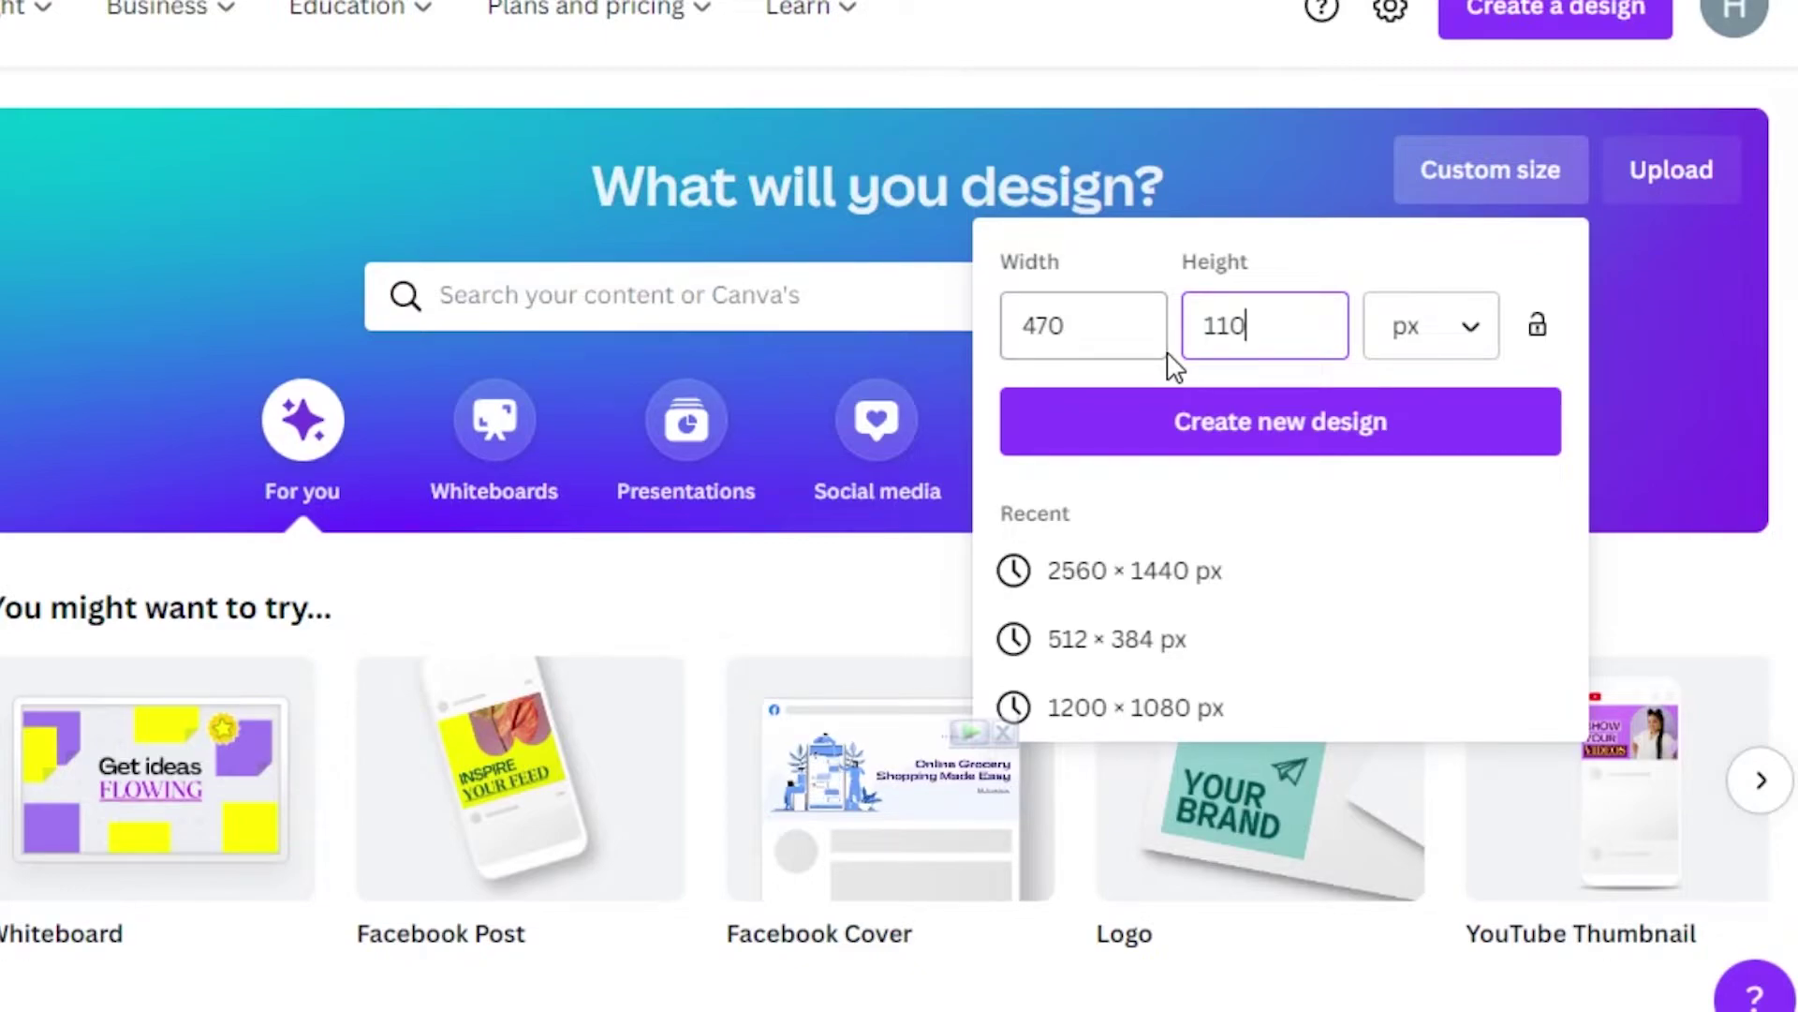
left_click(1185, 447)
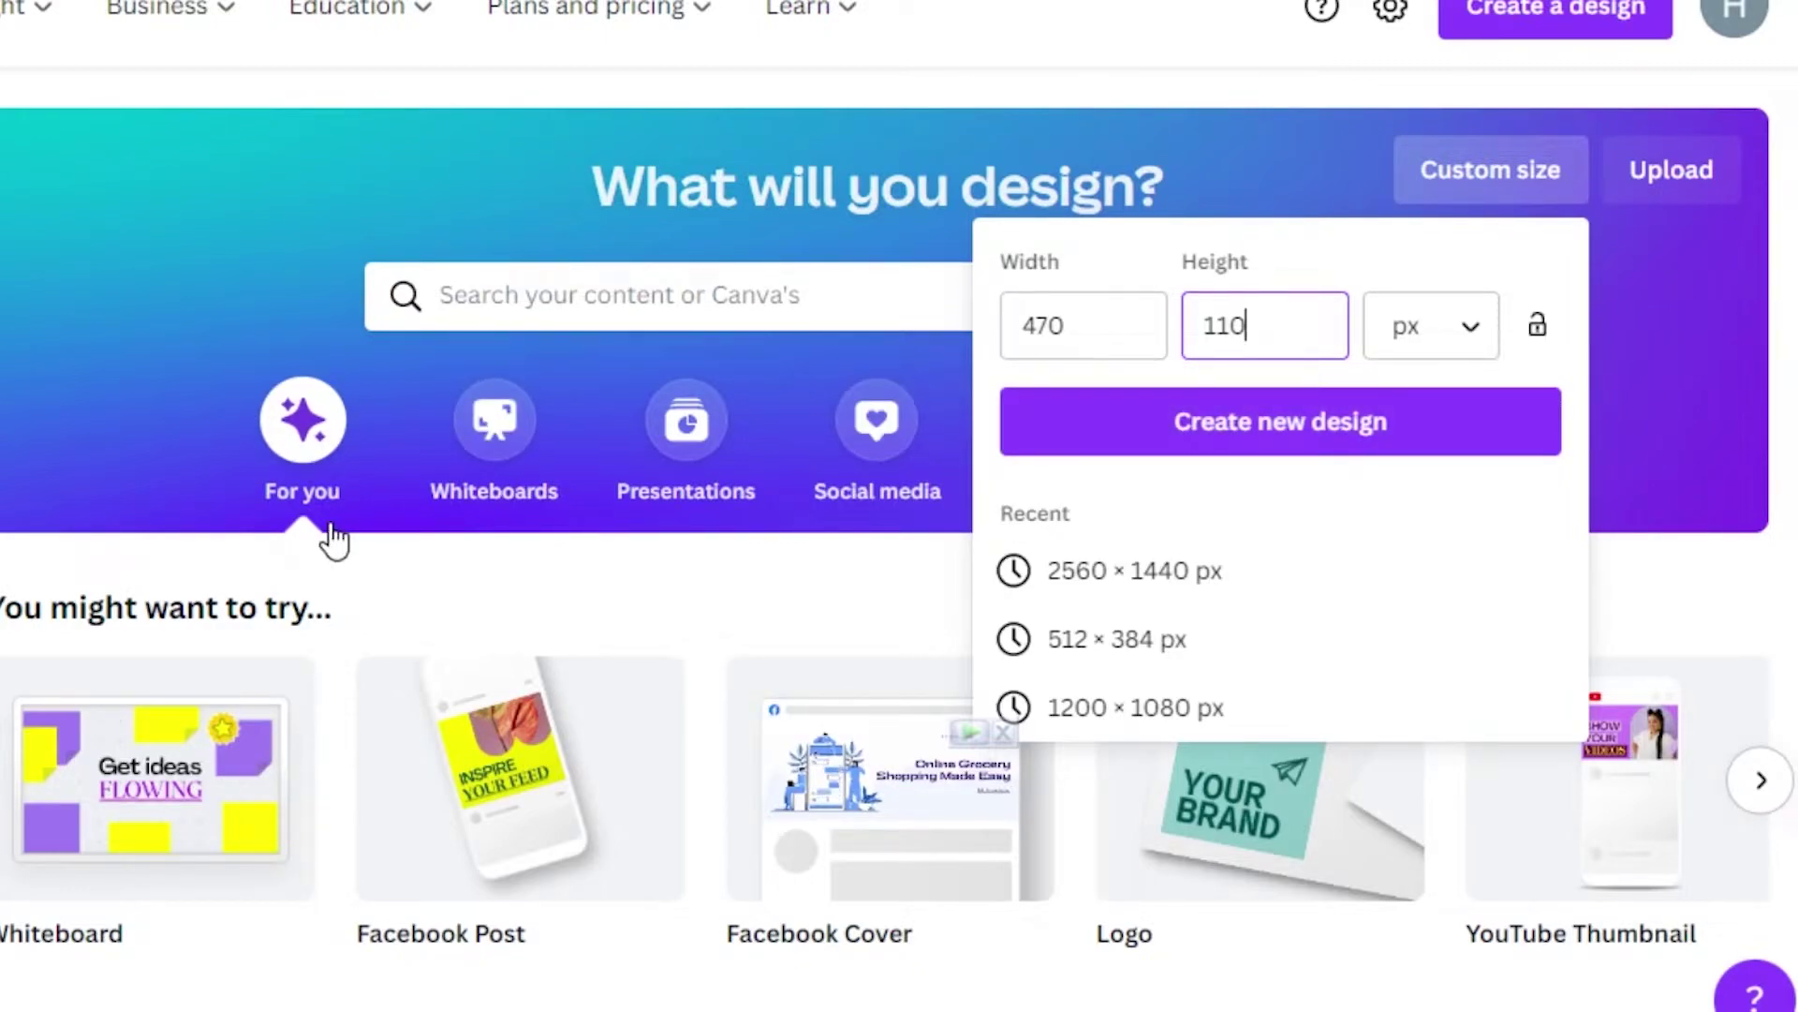
key("Escape")
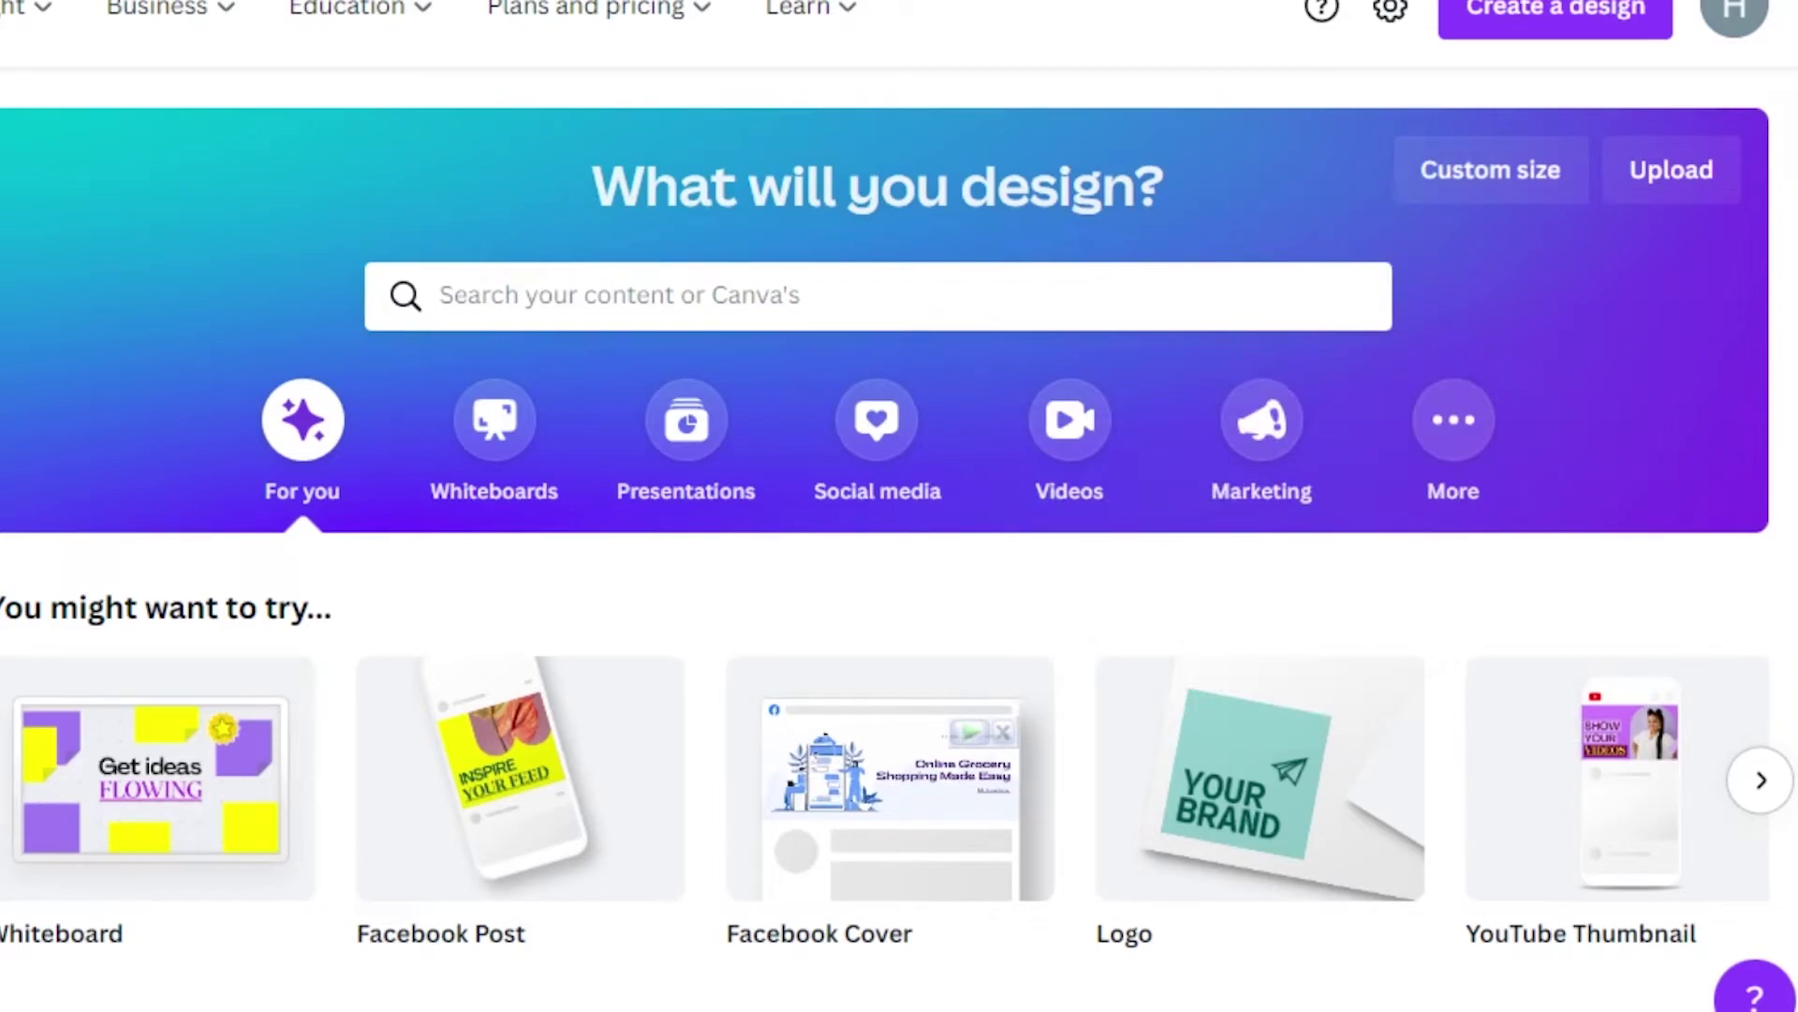
scroll(899, 534, "down", 7)
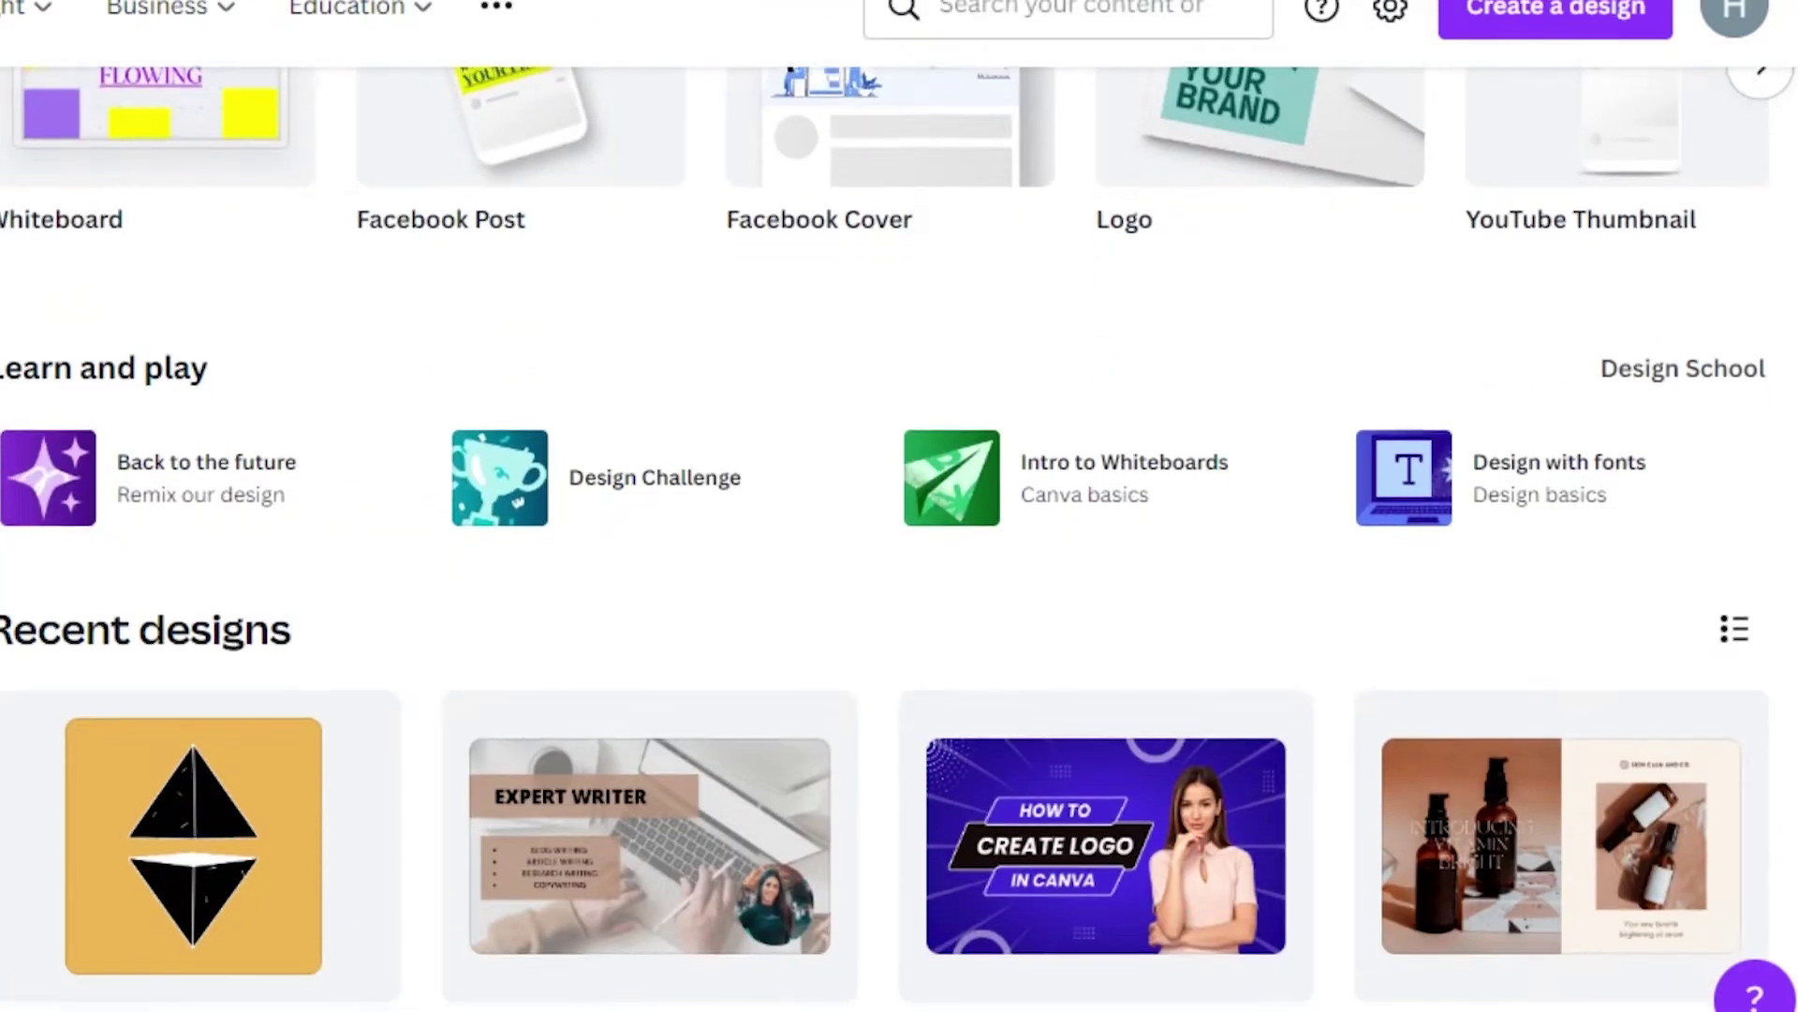
scroll(899, 534, "down", 5)
scroll(614, 675, "down", 3)
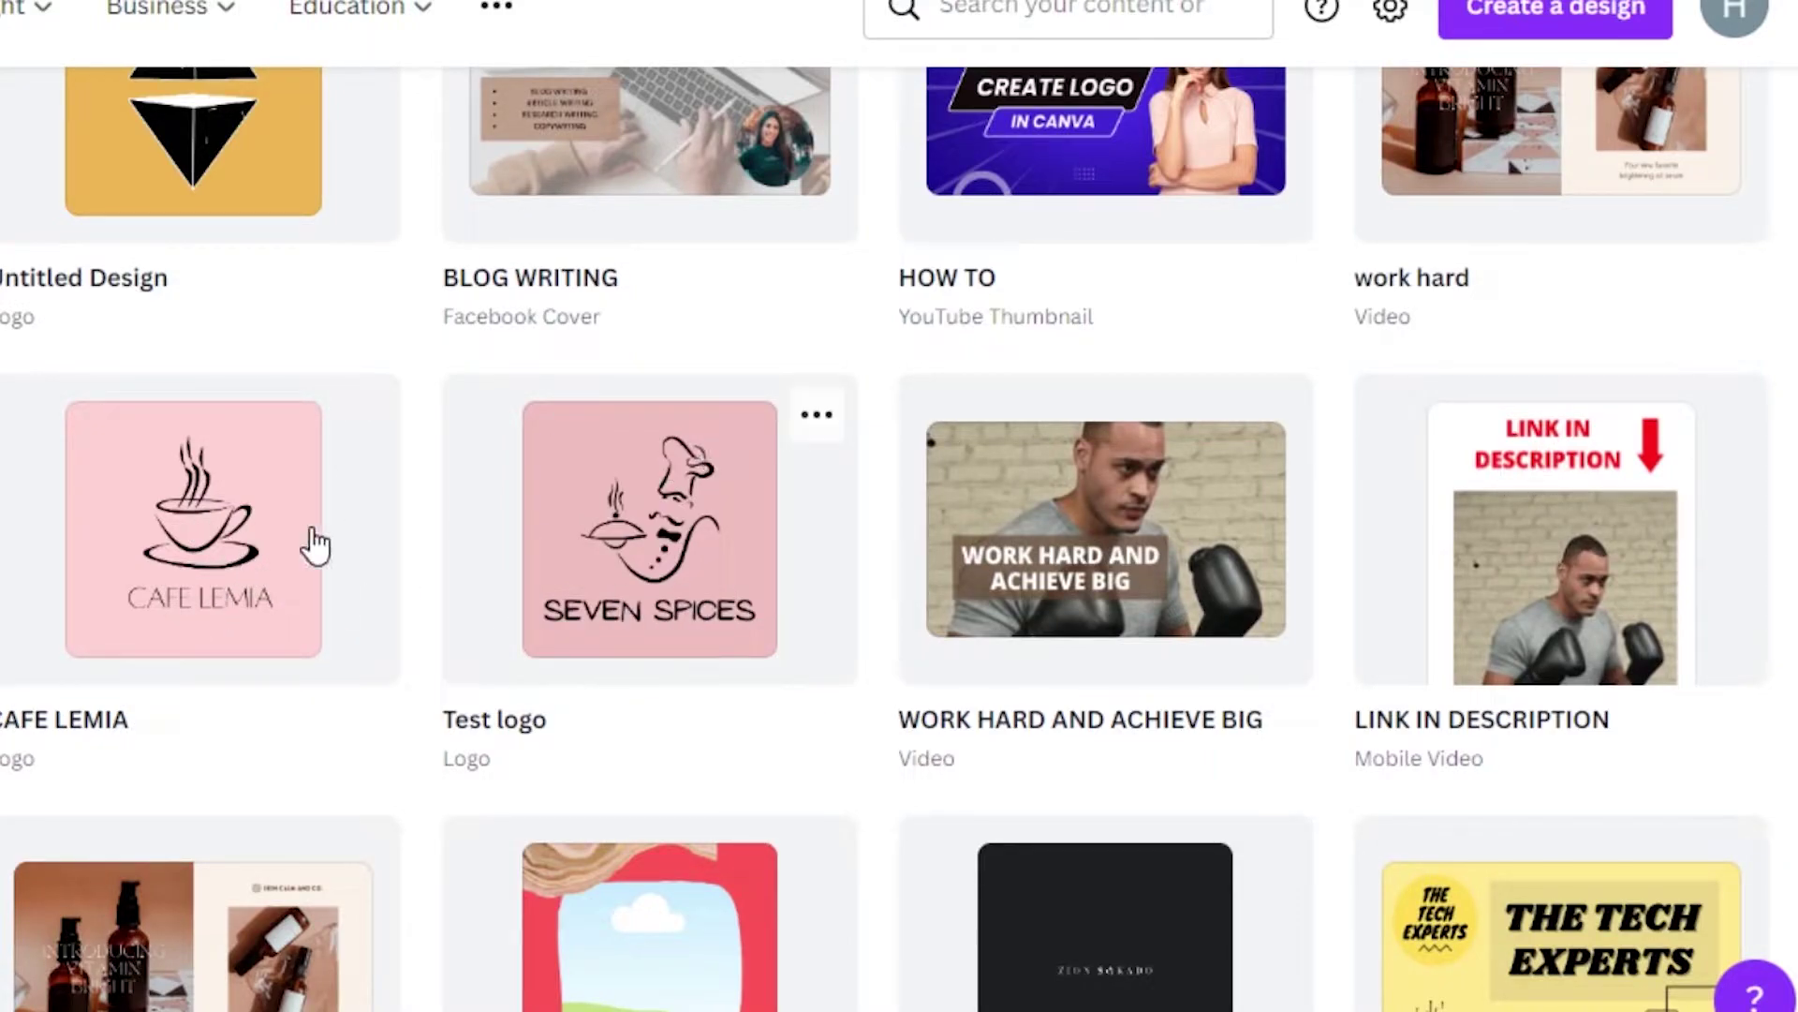
scroll(1129, 515, "up", 10)
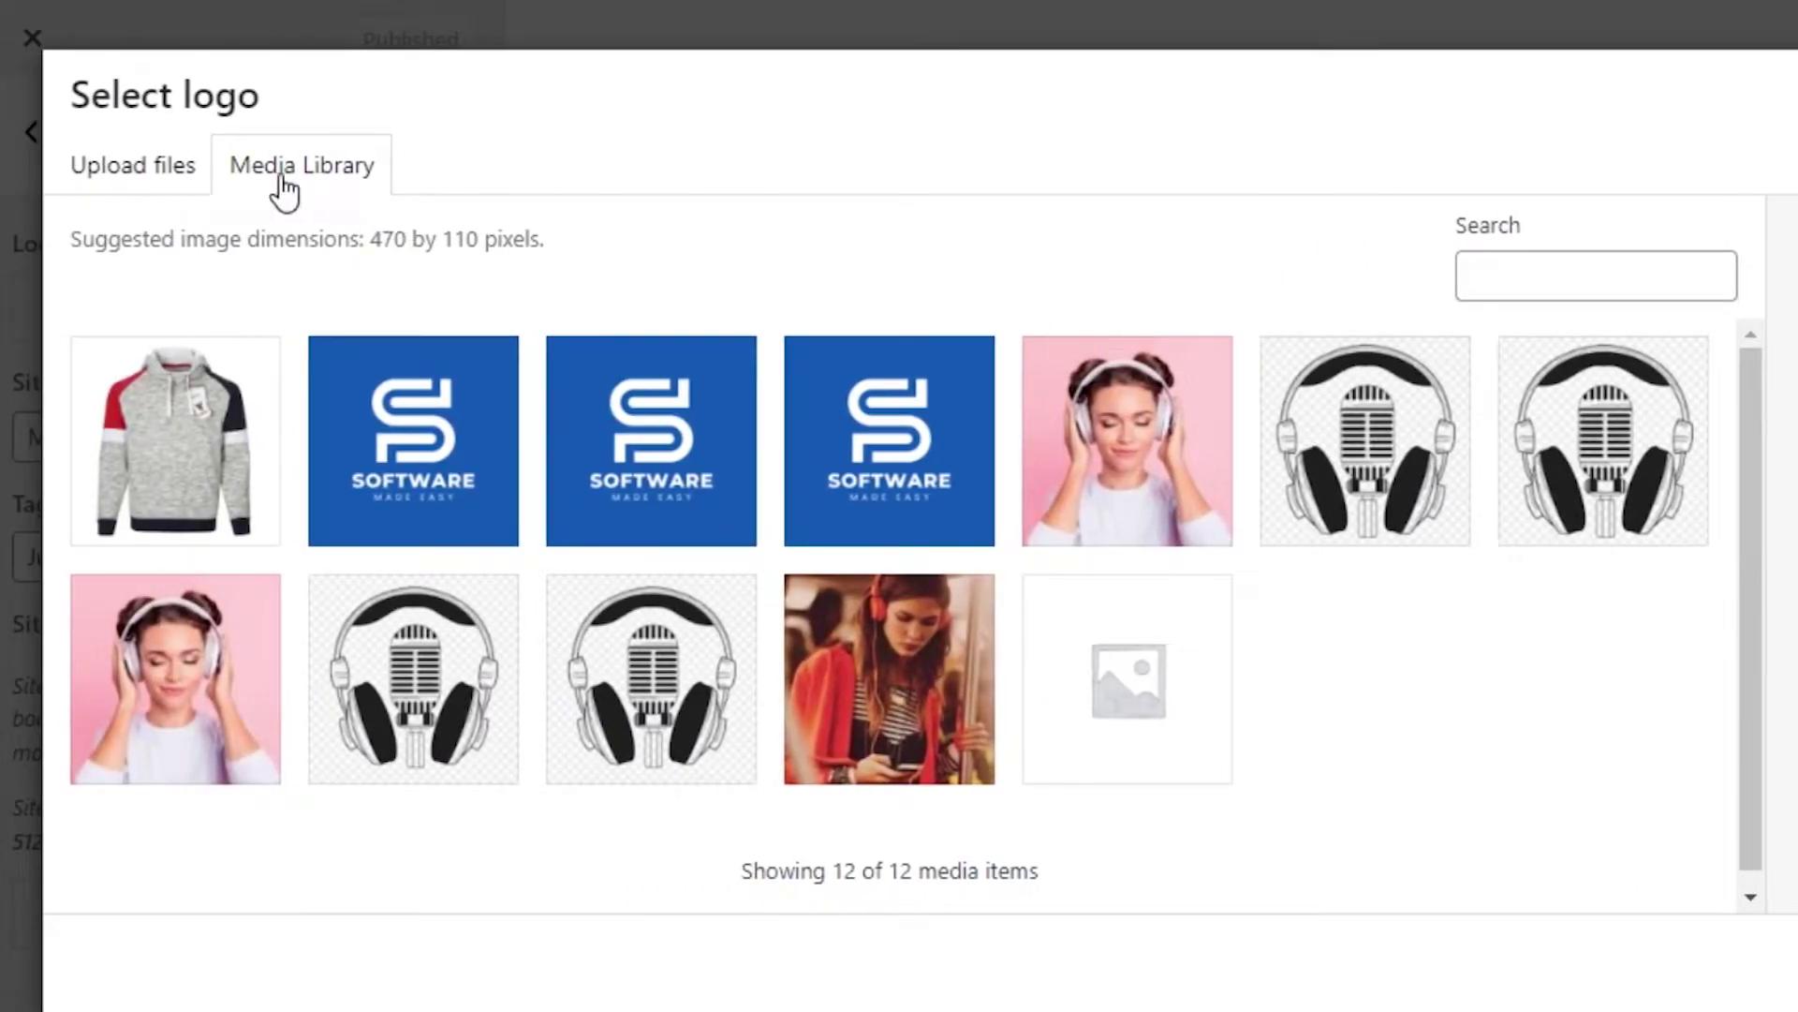
Step: Upload the pink image 2077150 from the computer into the media library
left_click(150, 171)
left_click(1169, 600)
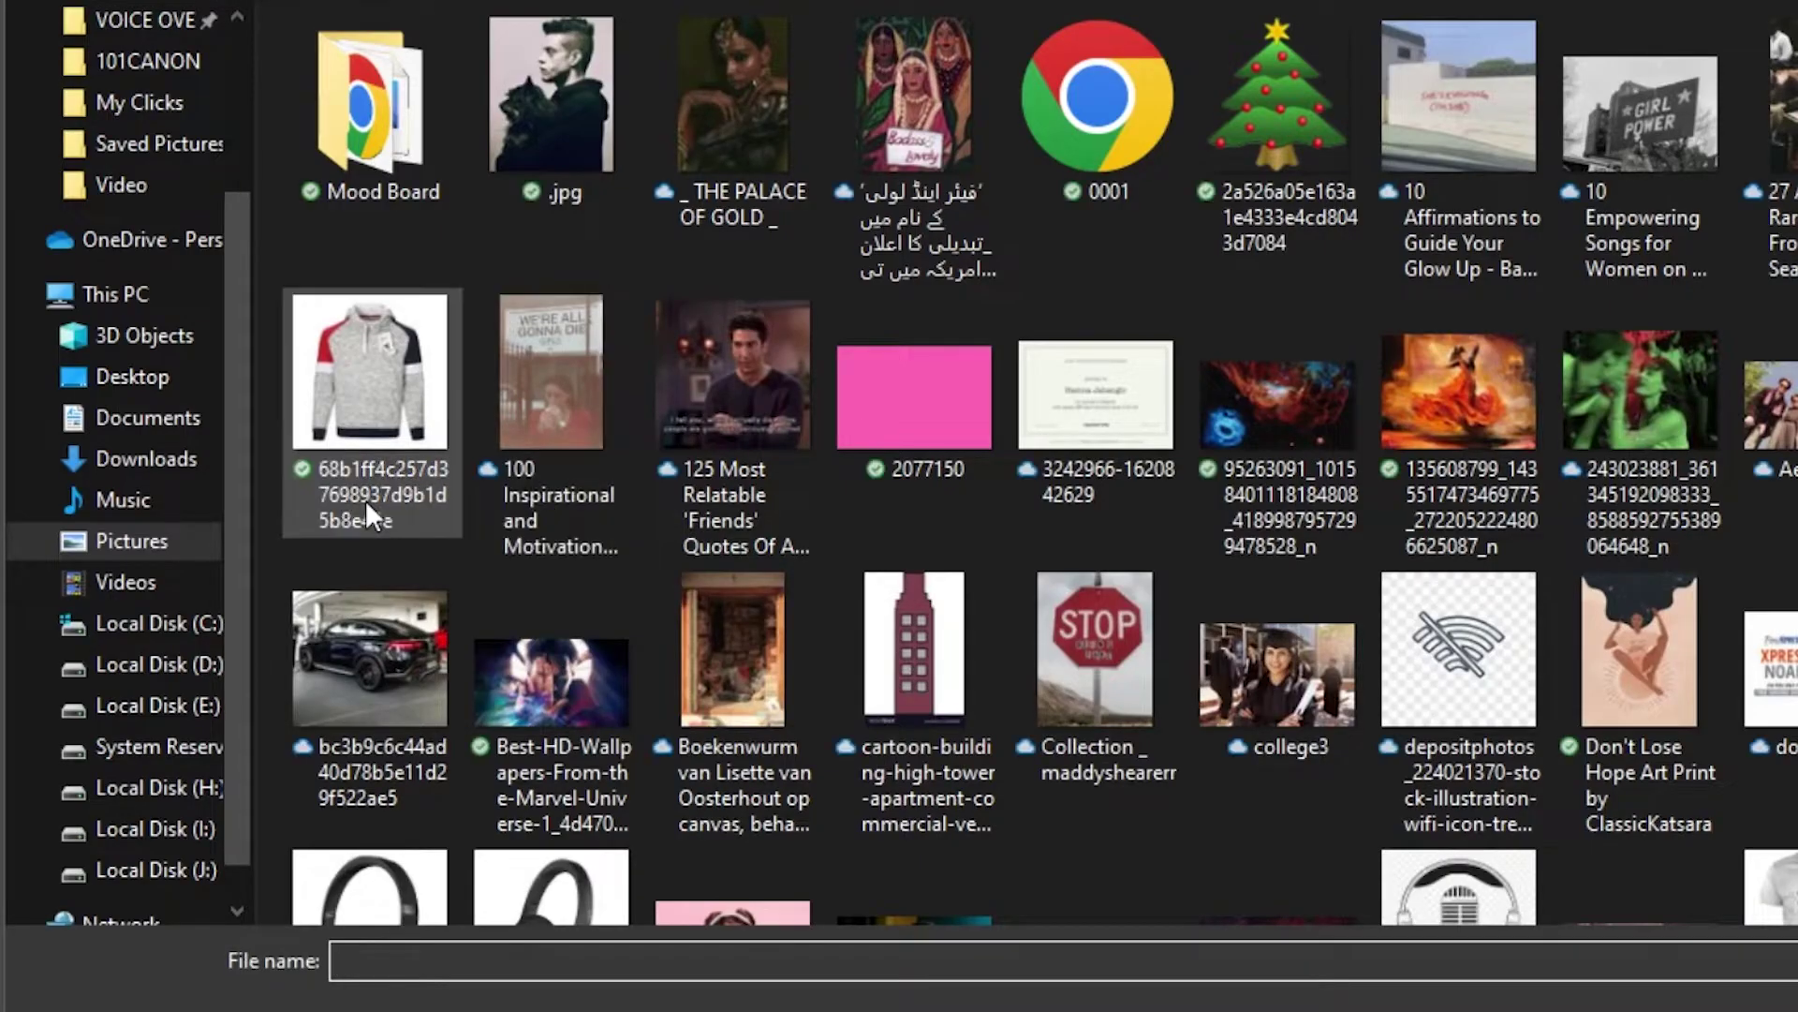
left_click(886, 385)
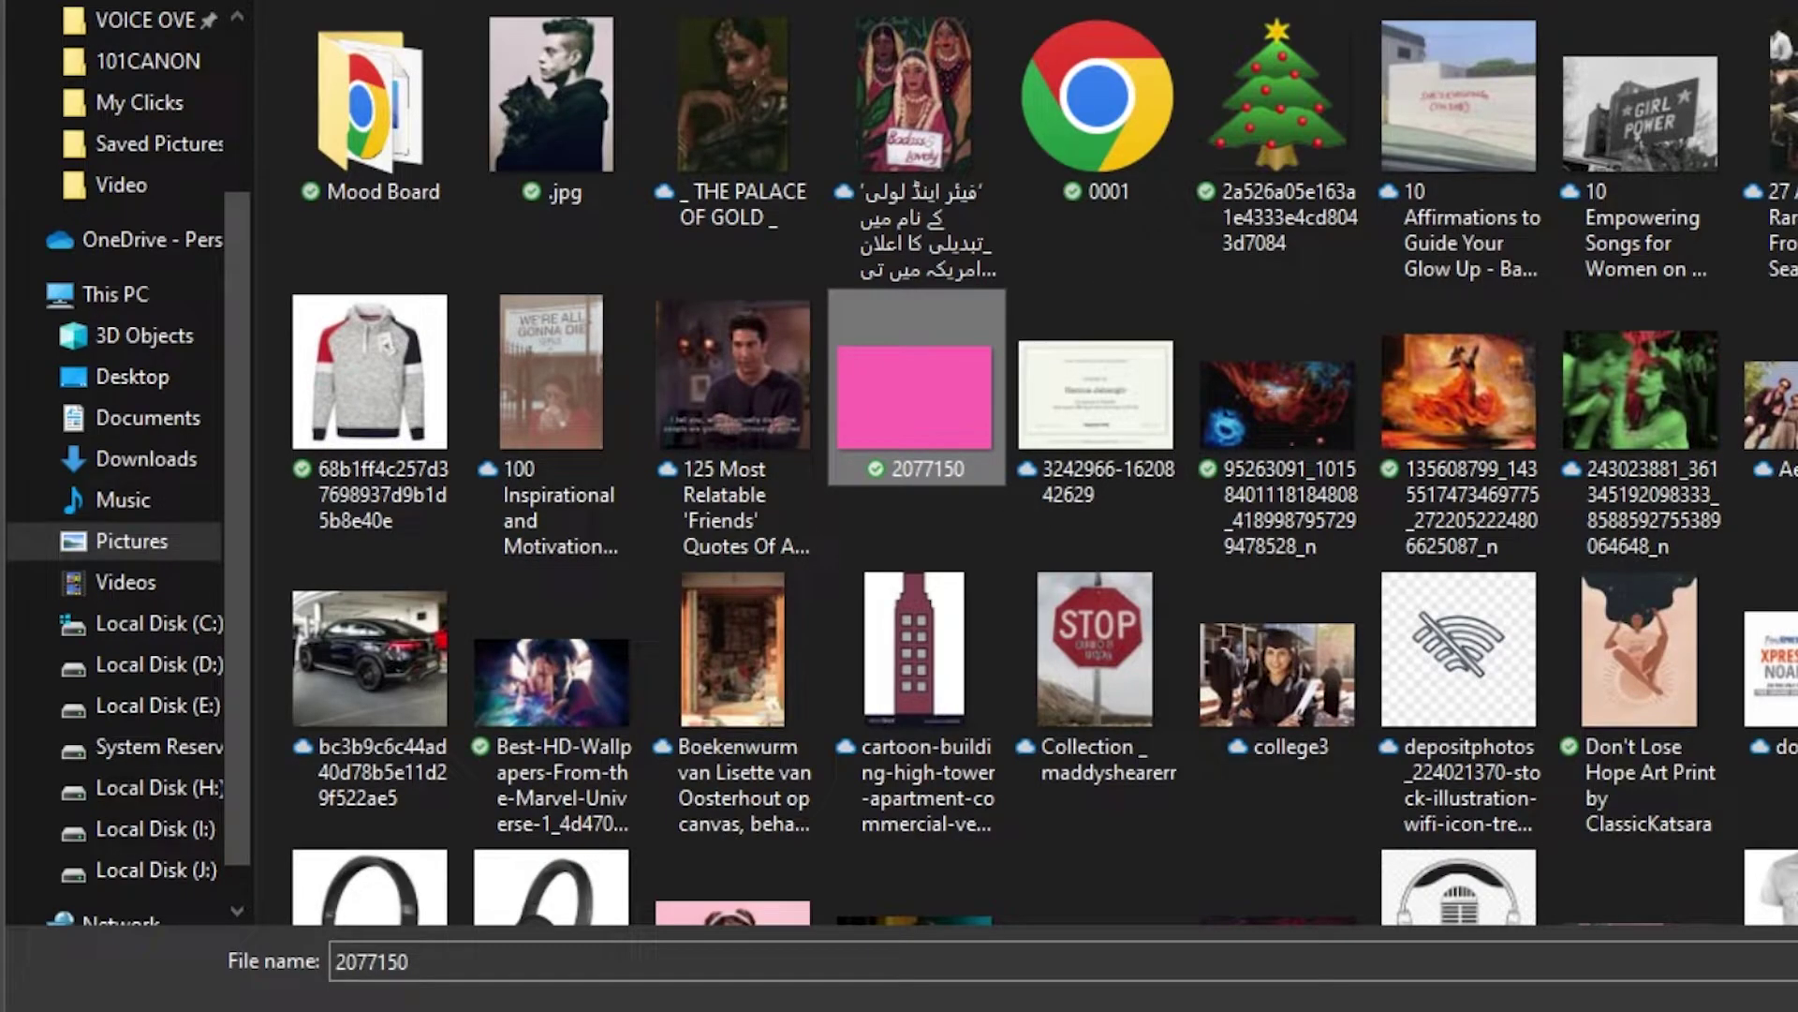
key("Return")
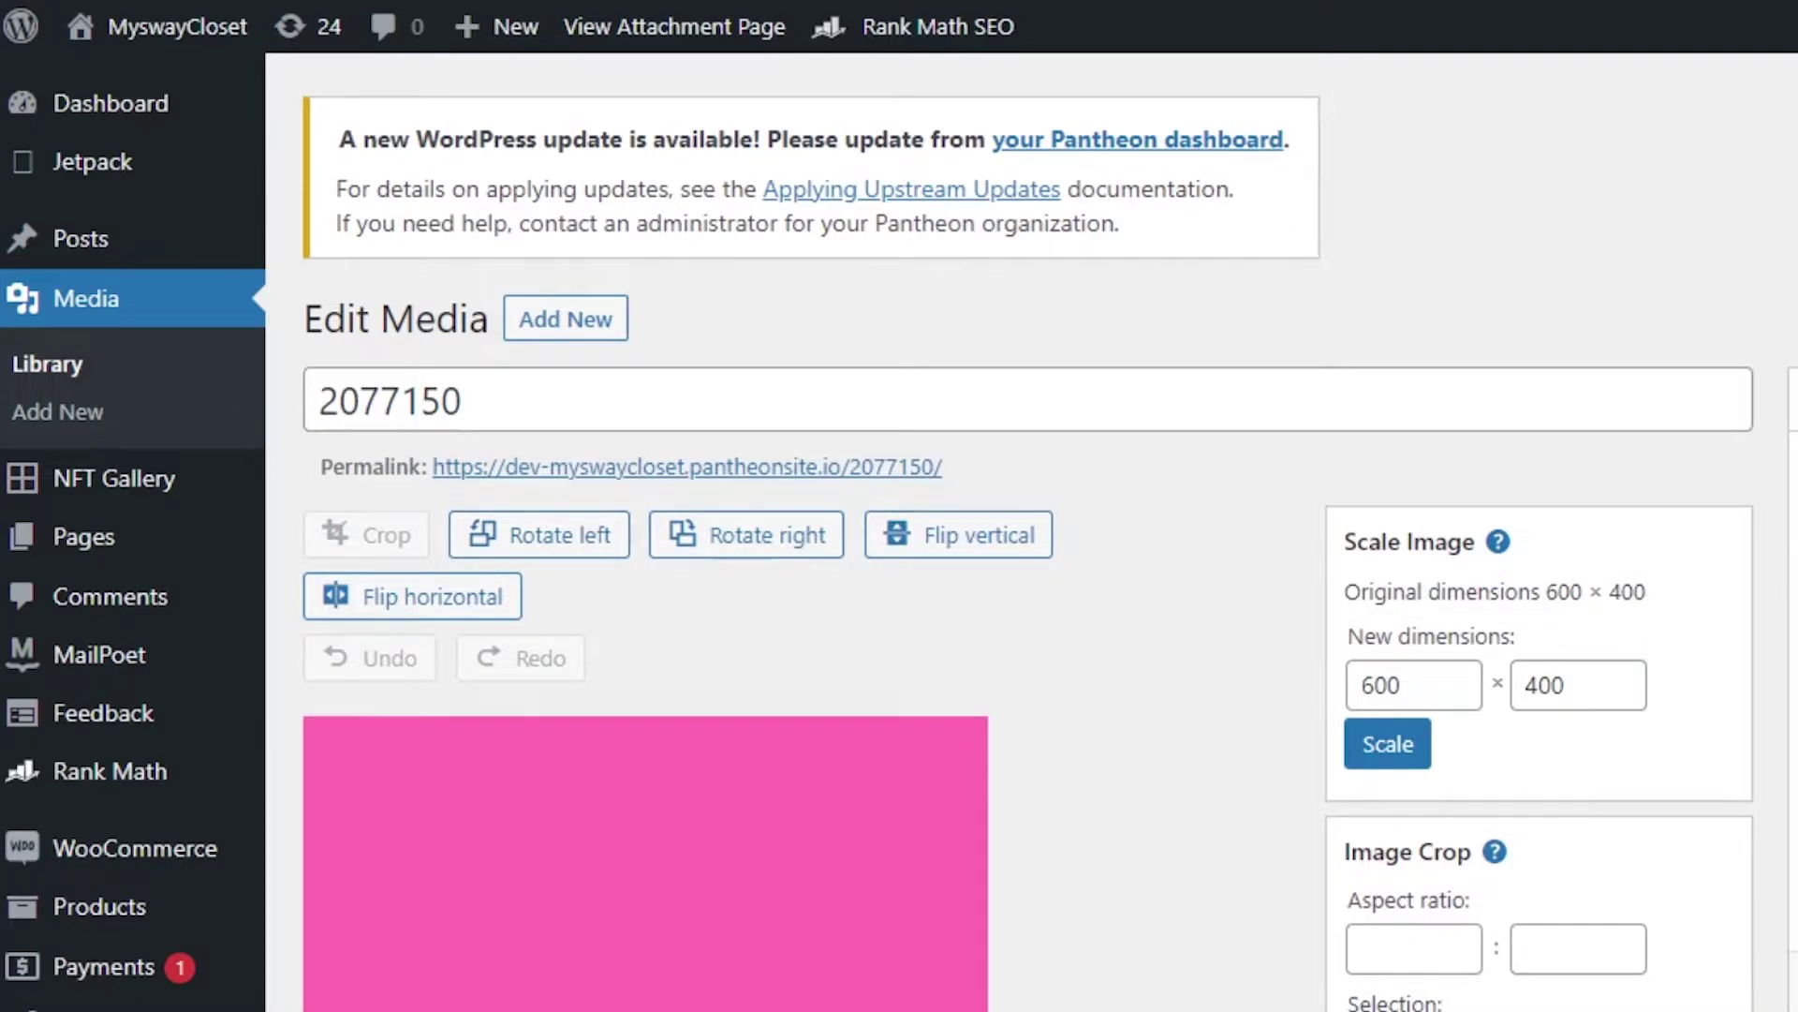
Step: Scroll the Edit Media page to review the pink 2077150 image at 600 × 400
scroll(1031, 525, "down", 7)
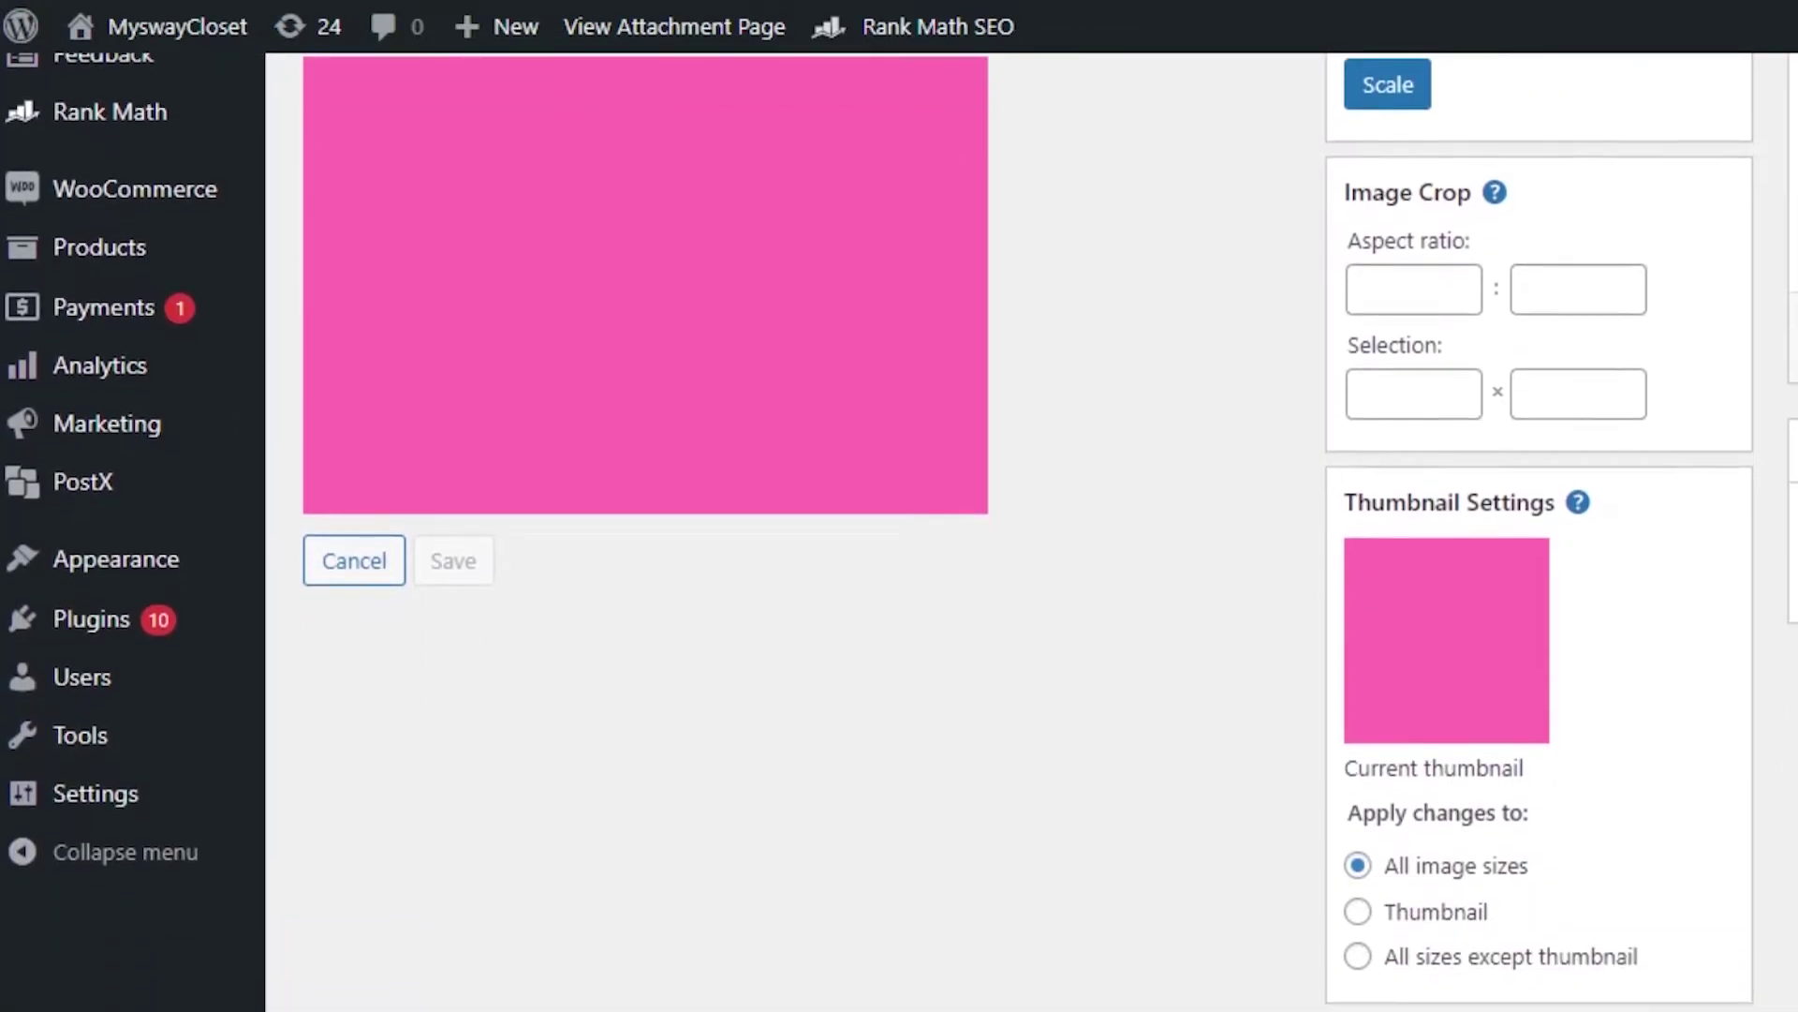
scroll(1031, 525, "up", 3)
scroll(1030, 524, "up", 3)
scroll(1030, 525, "down", 3)
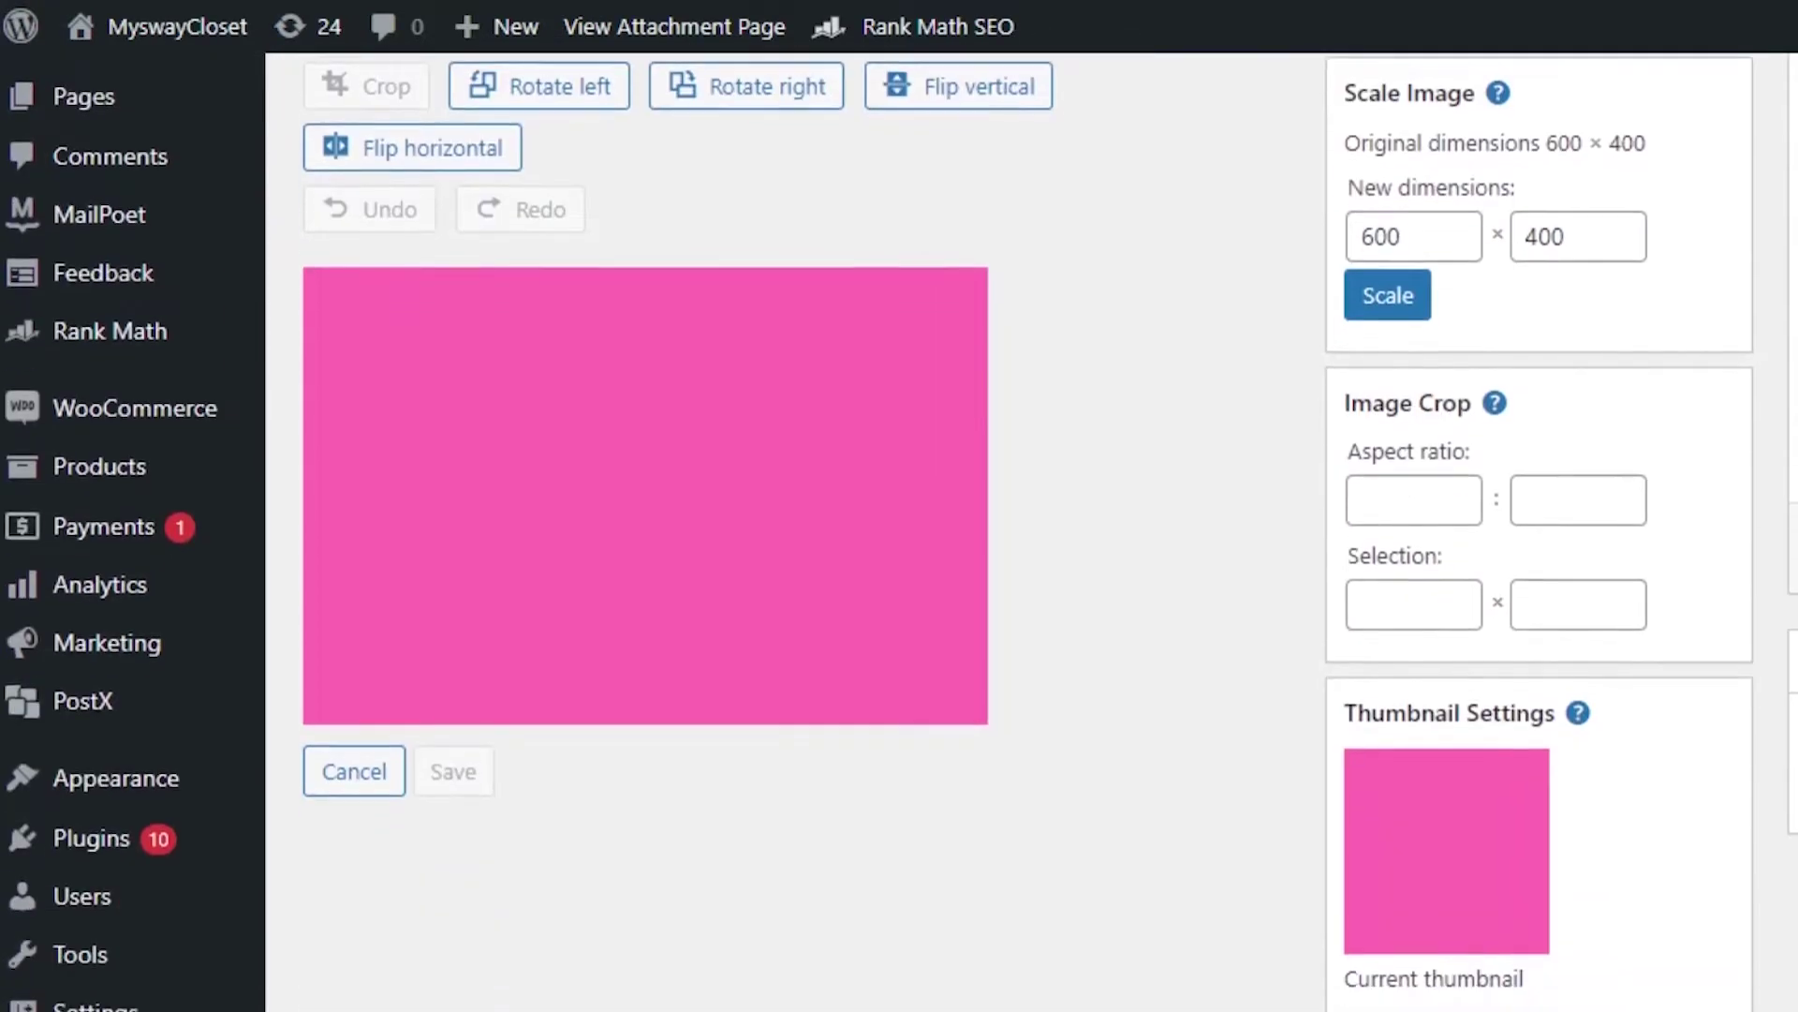
scroll(1030, 524, "down", 4)
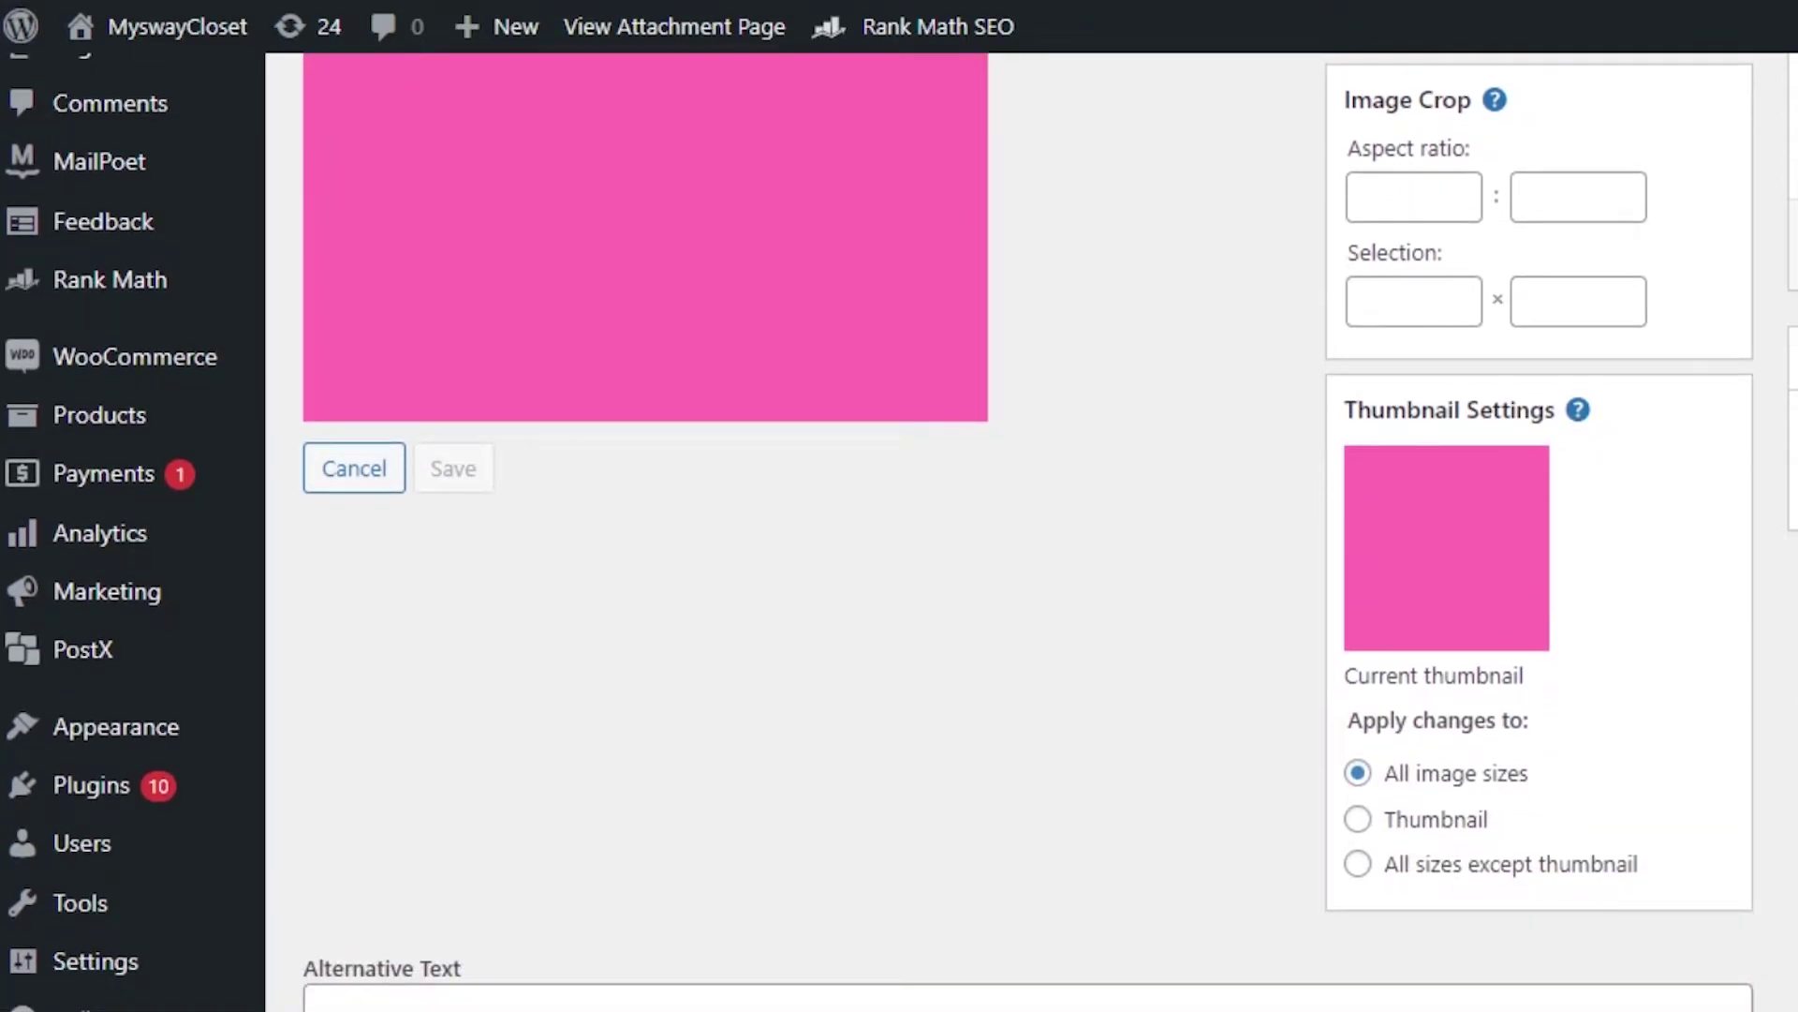
scroll(1030, 525, "up", 6)
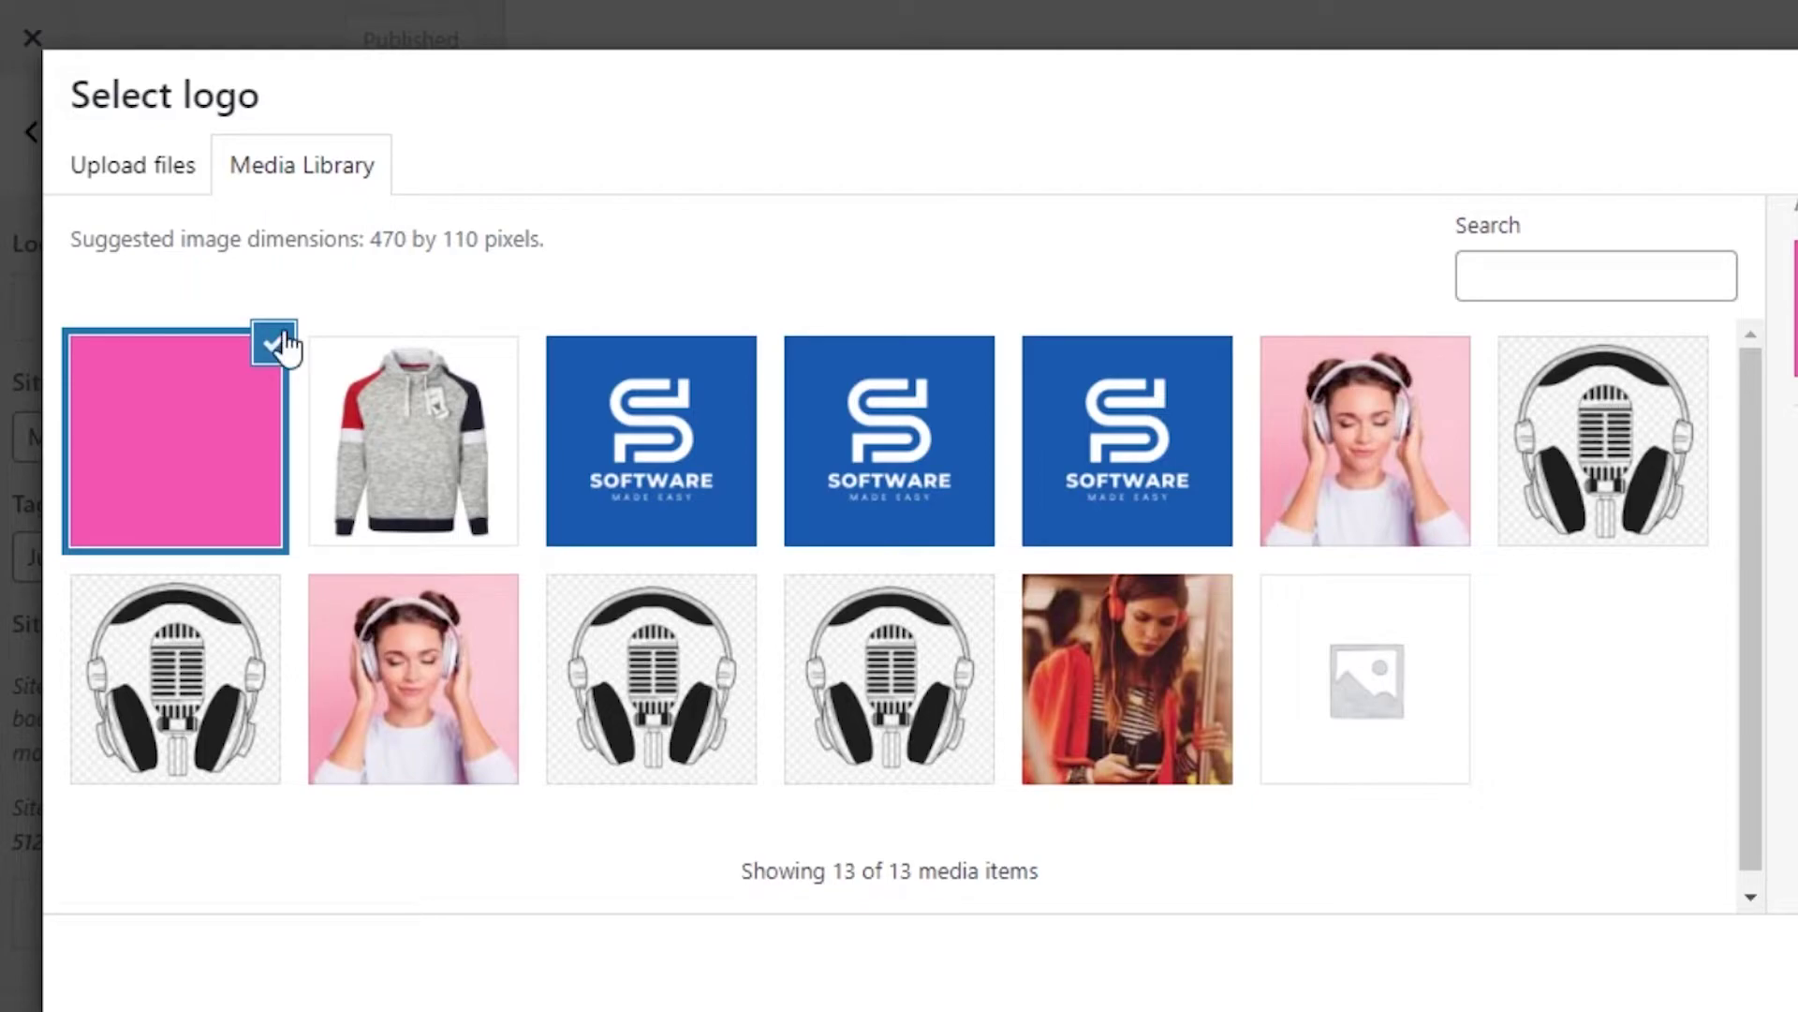
Step: Choose the headphone-and-microphone image from the Media Library as the site logo
left_click(131, 170)
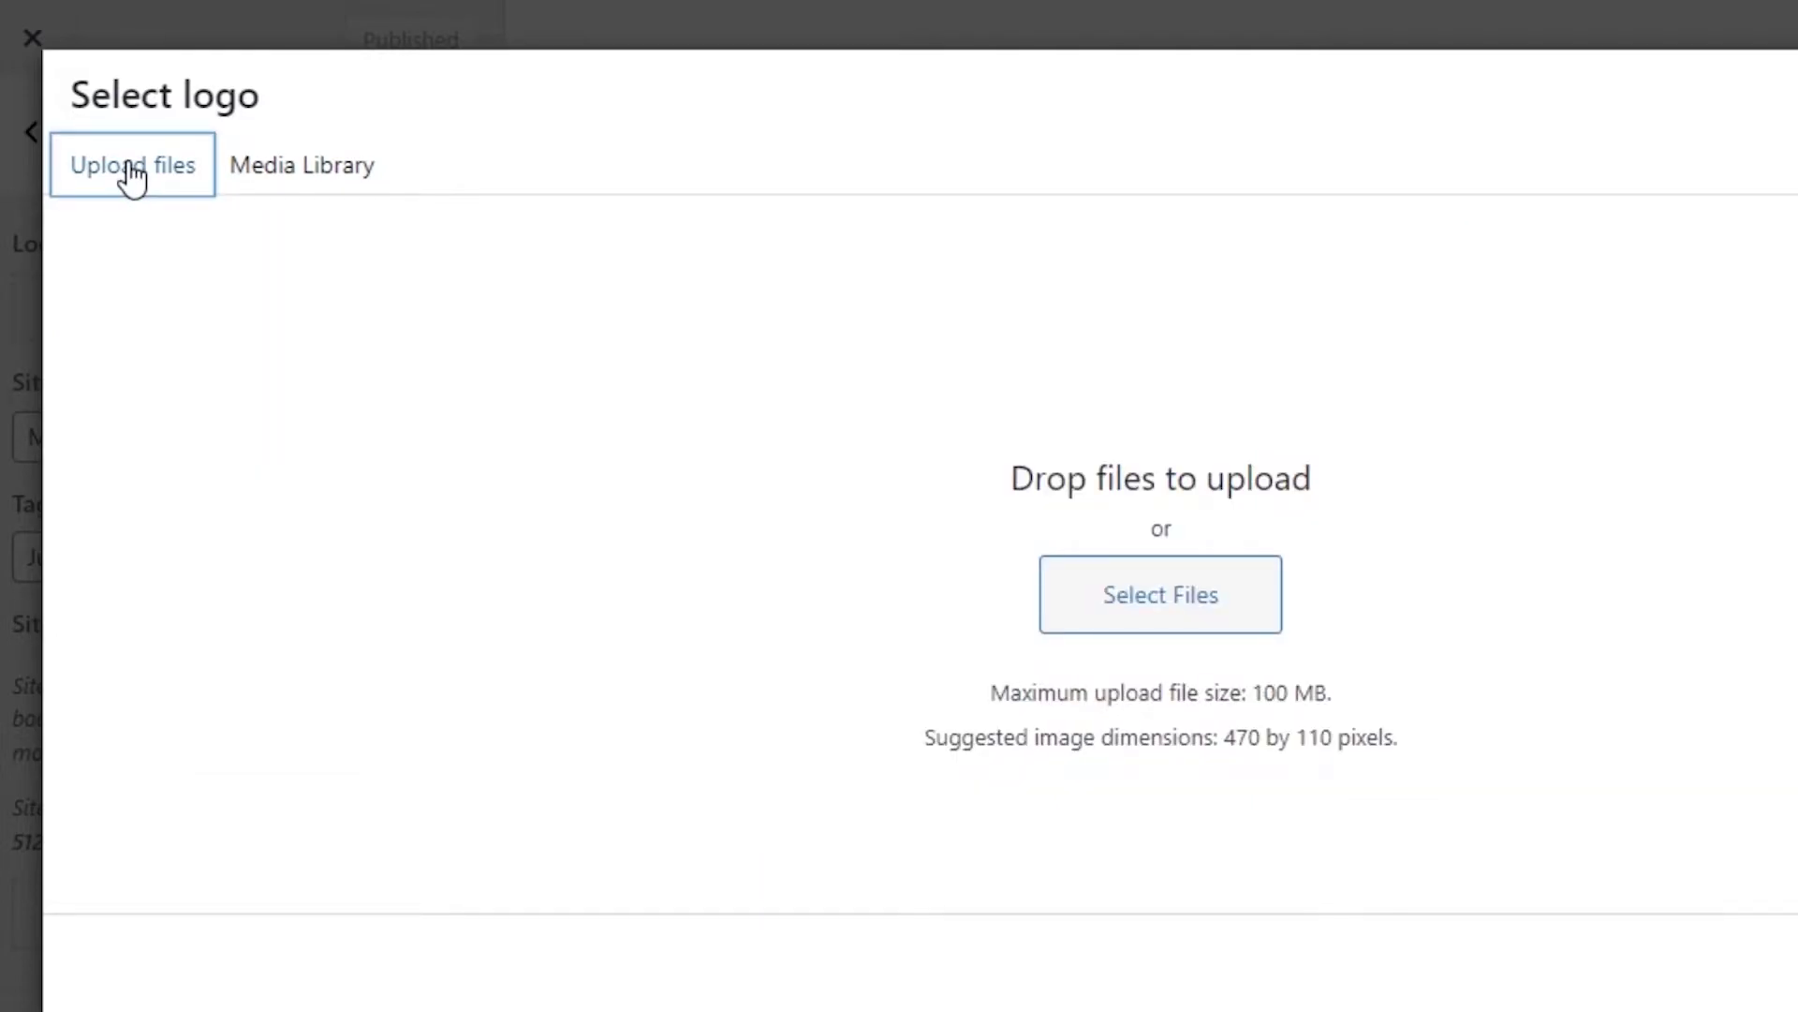
left_click(319, 169)
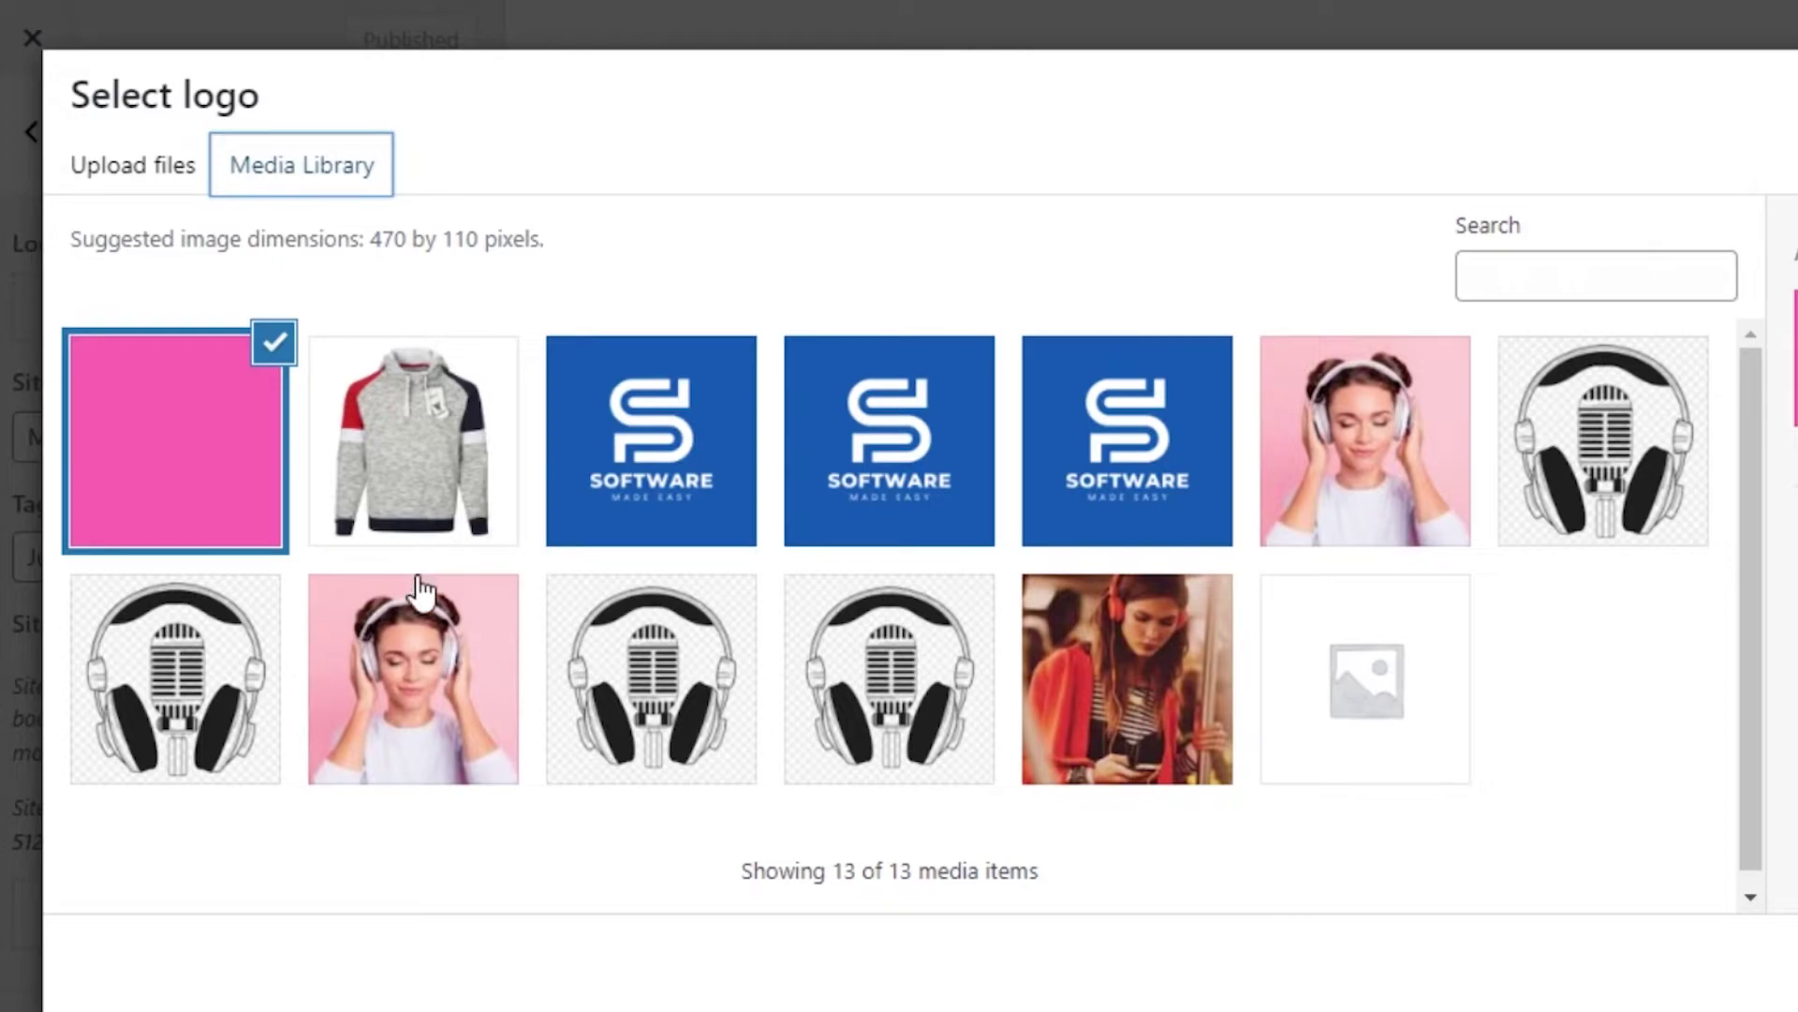
left_click(1594, 448)
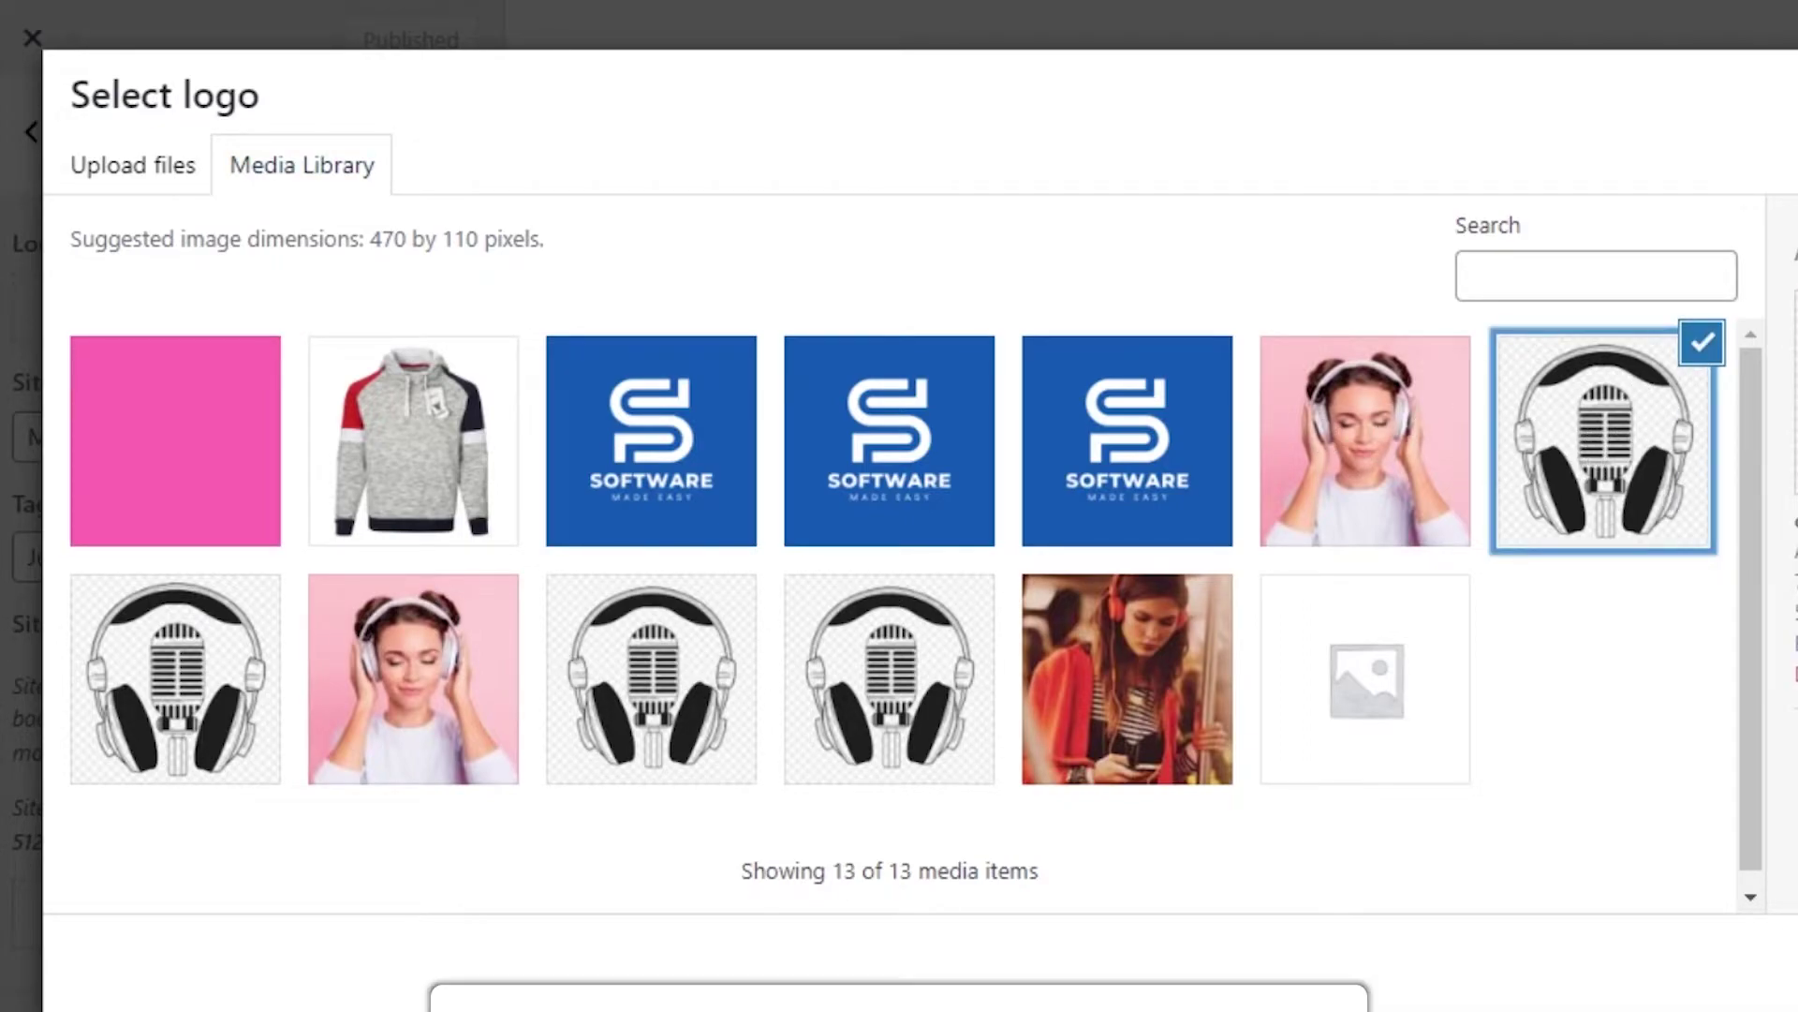
left_click(1780, 960)
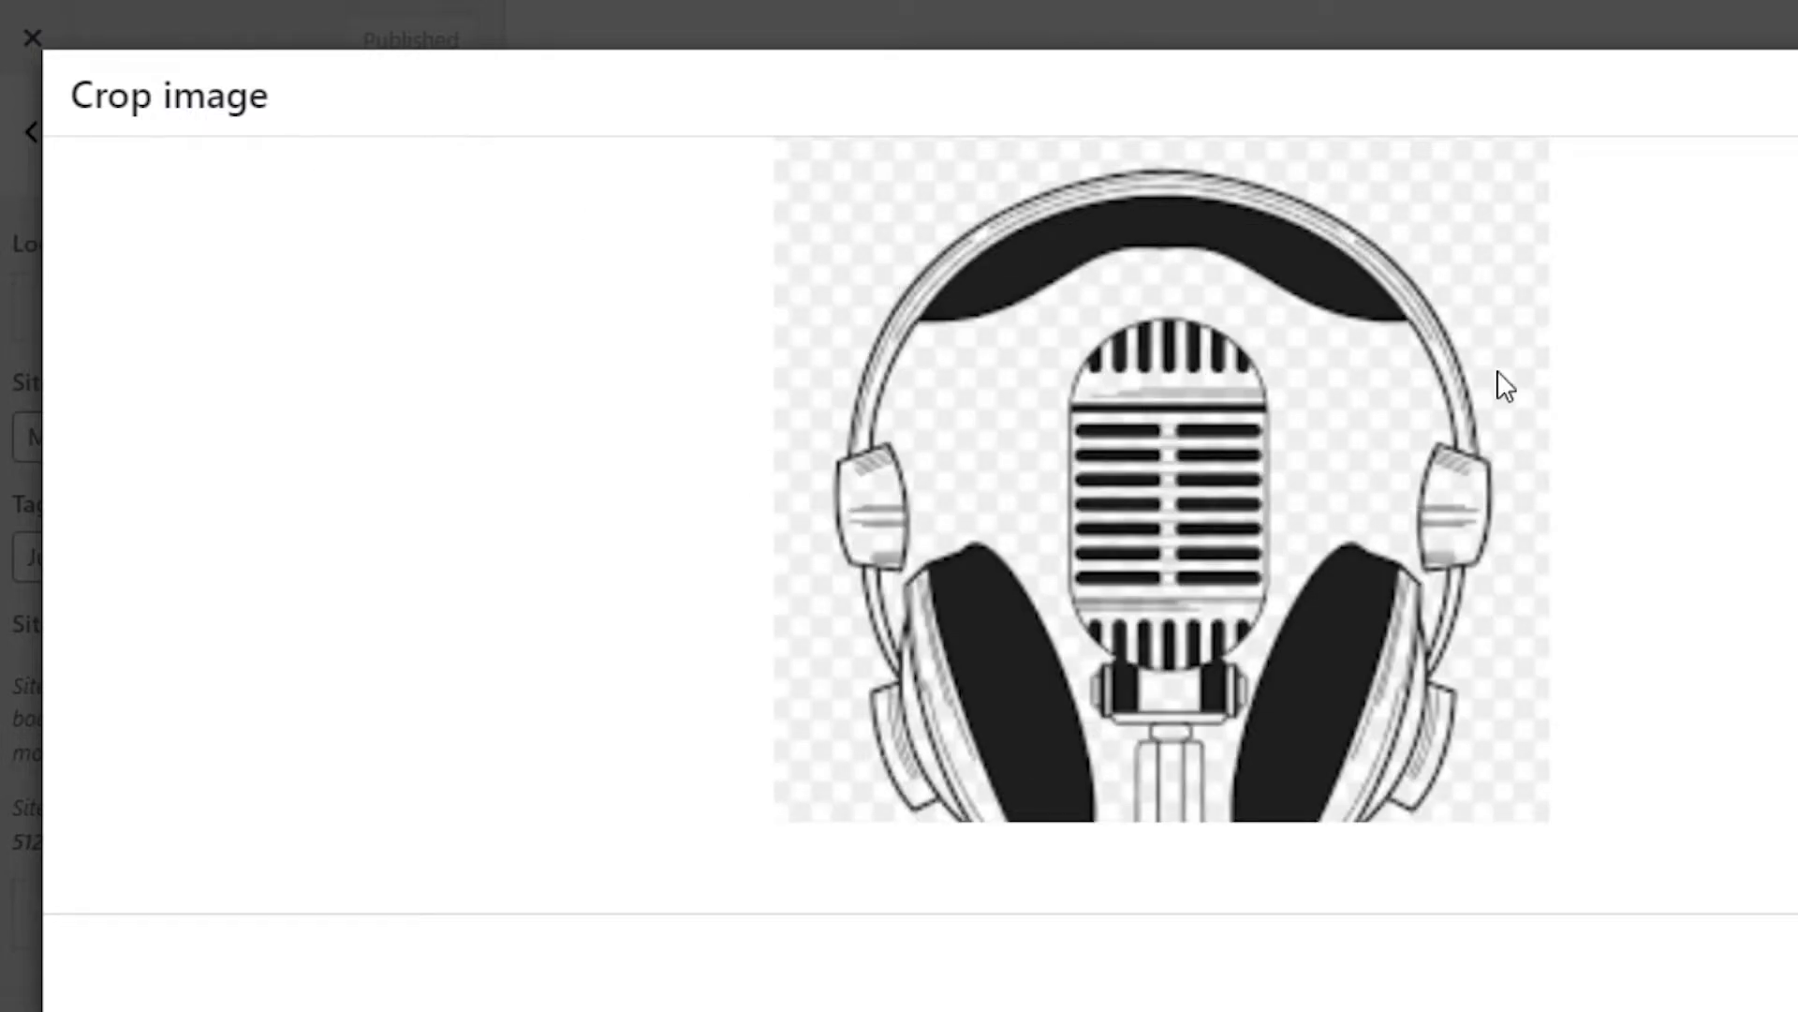
Step: Adjust the crop box into a square that frames the headphones and microphone
left_click_drag(1189, 613, 1177, 875)
left_click_drag(1162, 438, 1161, 160)
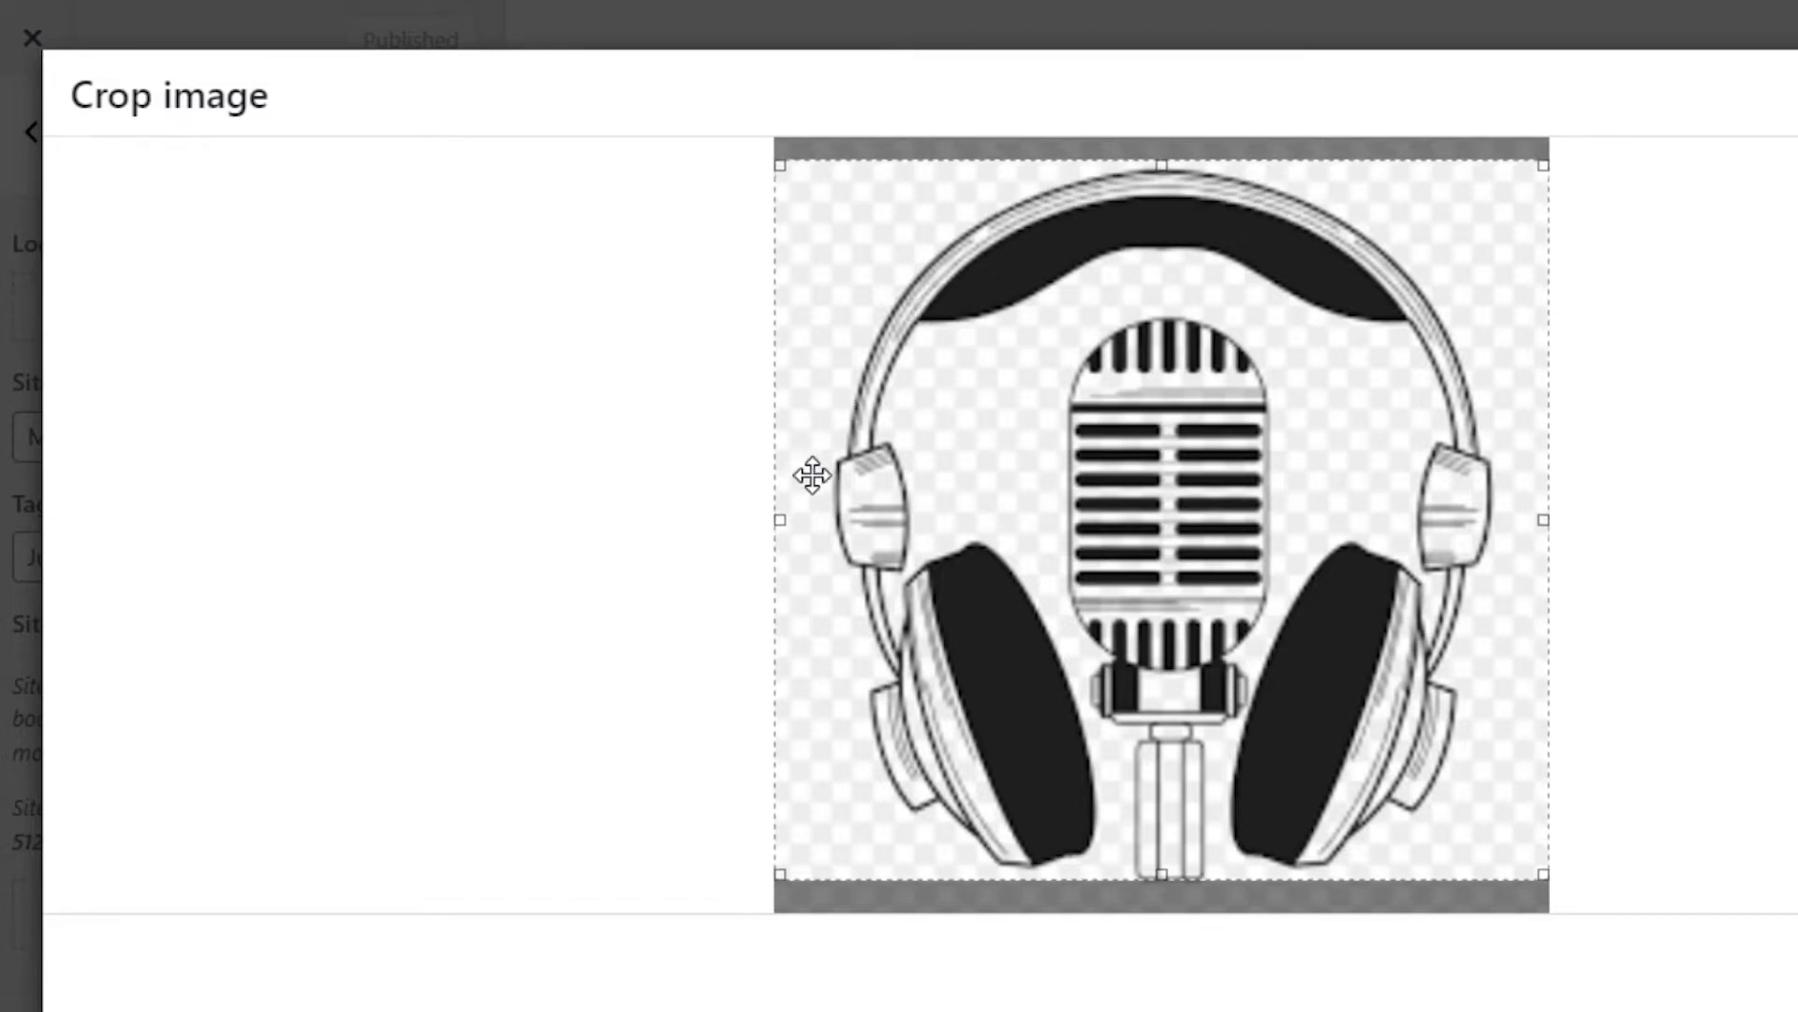
left_click_drag(778, 530, 824, 522)
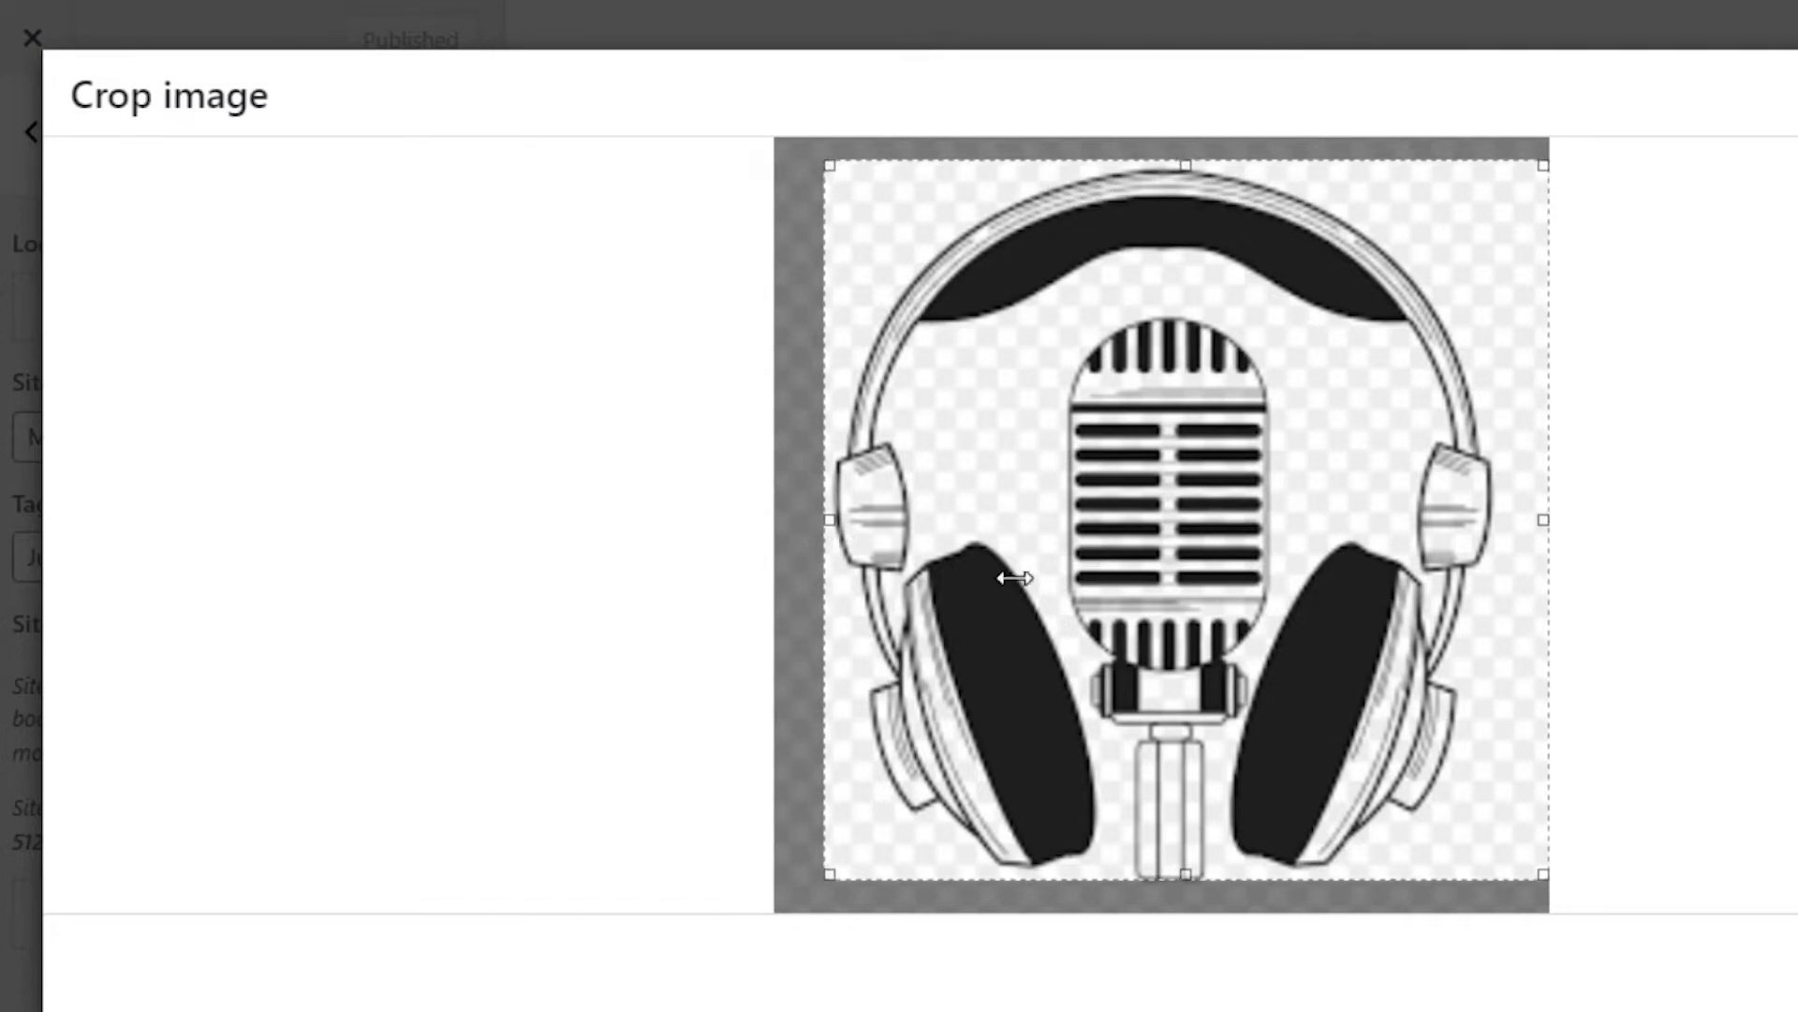
left_click_drag(1534, 528, 1489, 524)
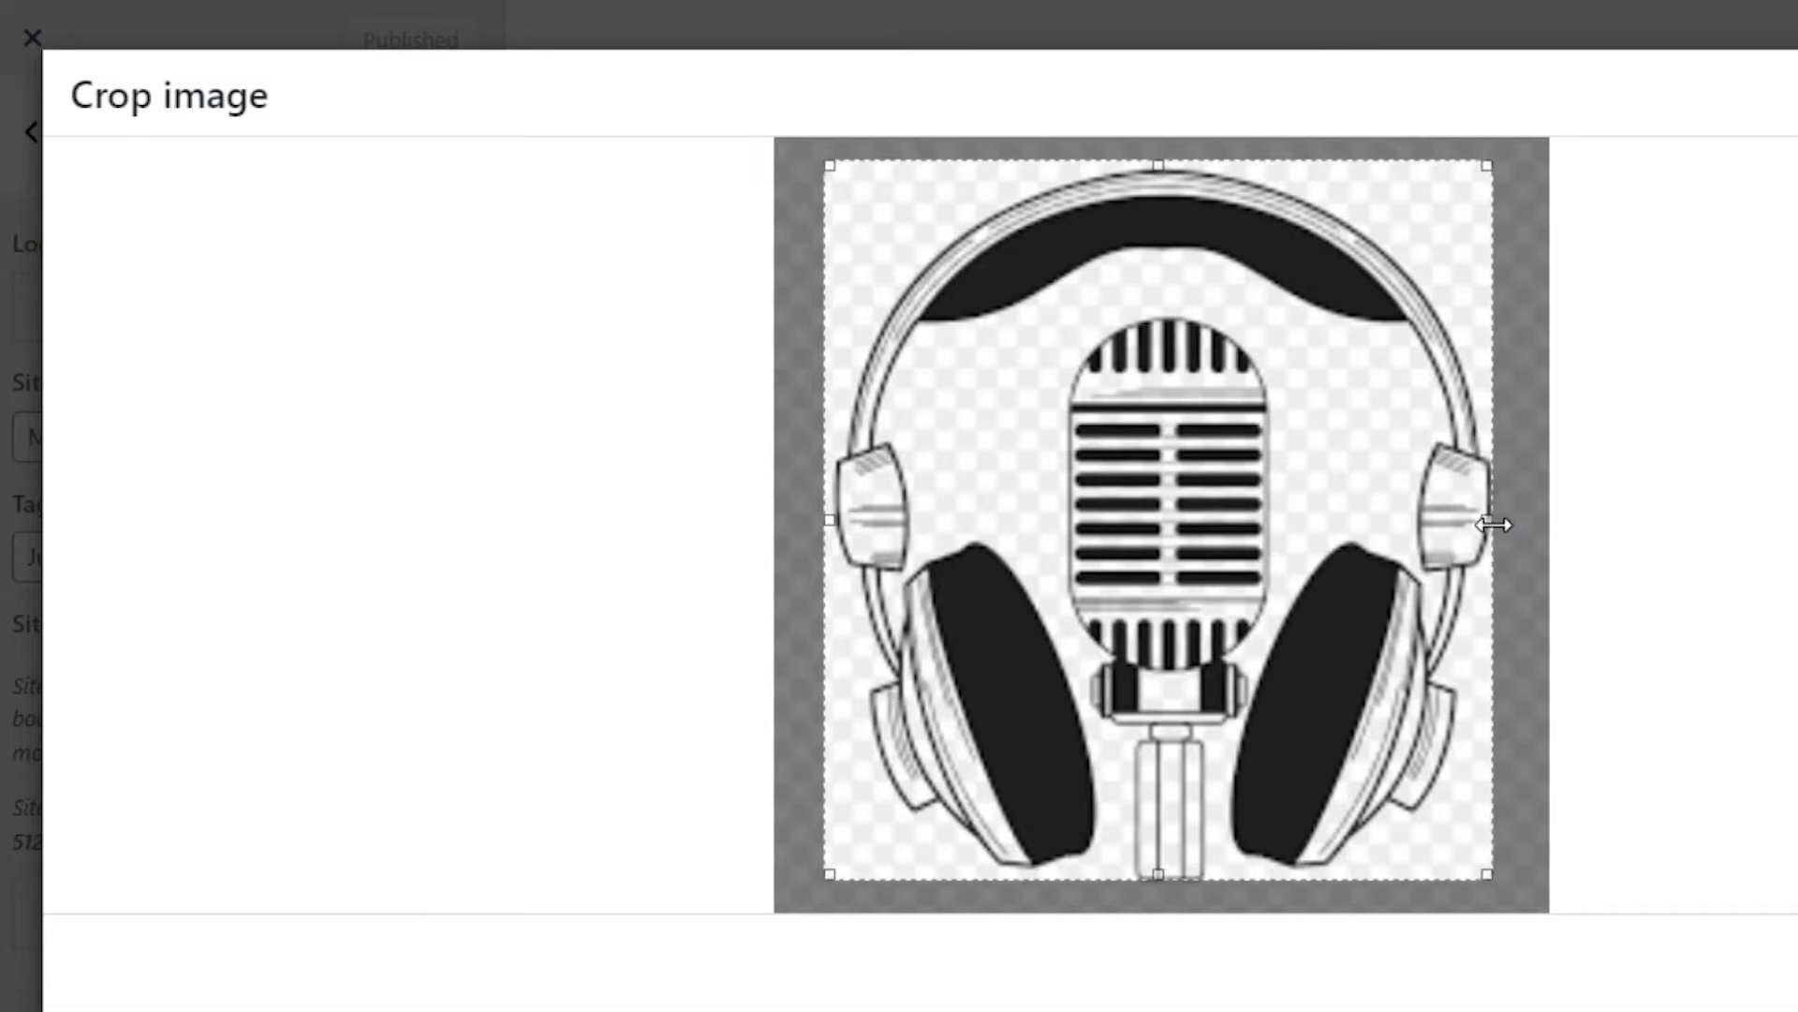
left_click_drag(1189, 885, 1159, 813)
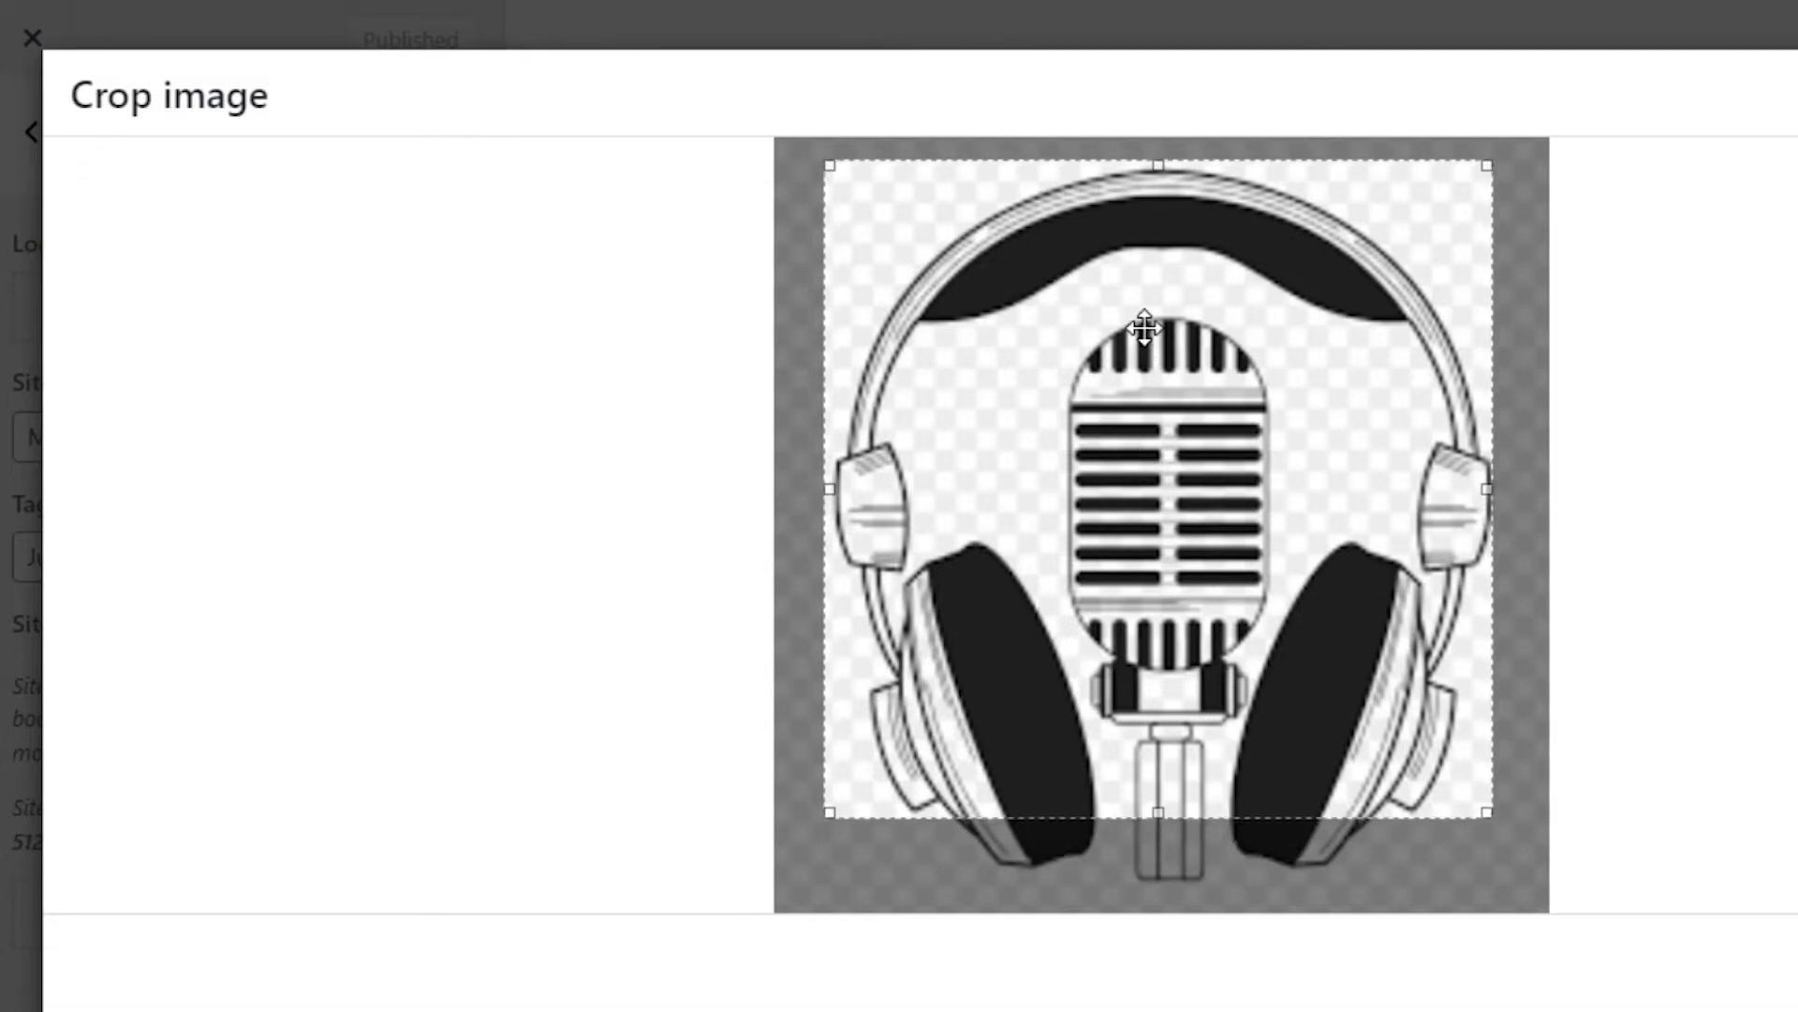
left_click_drag(1164, 166, 1164, 168)
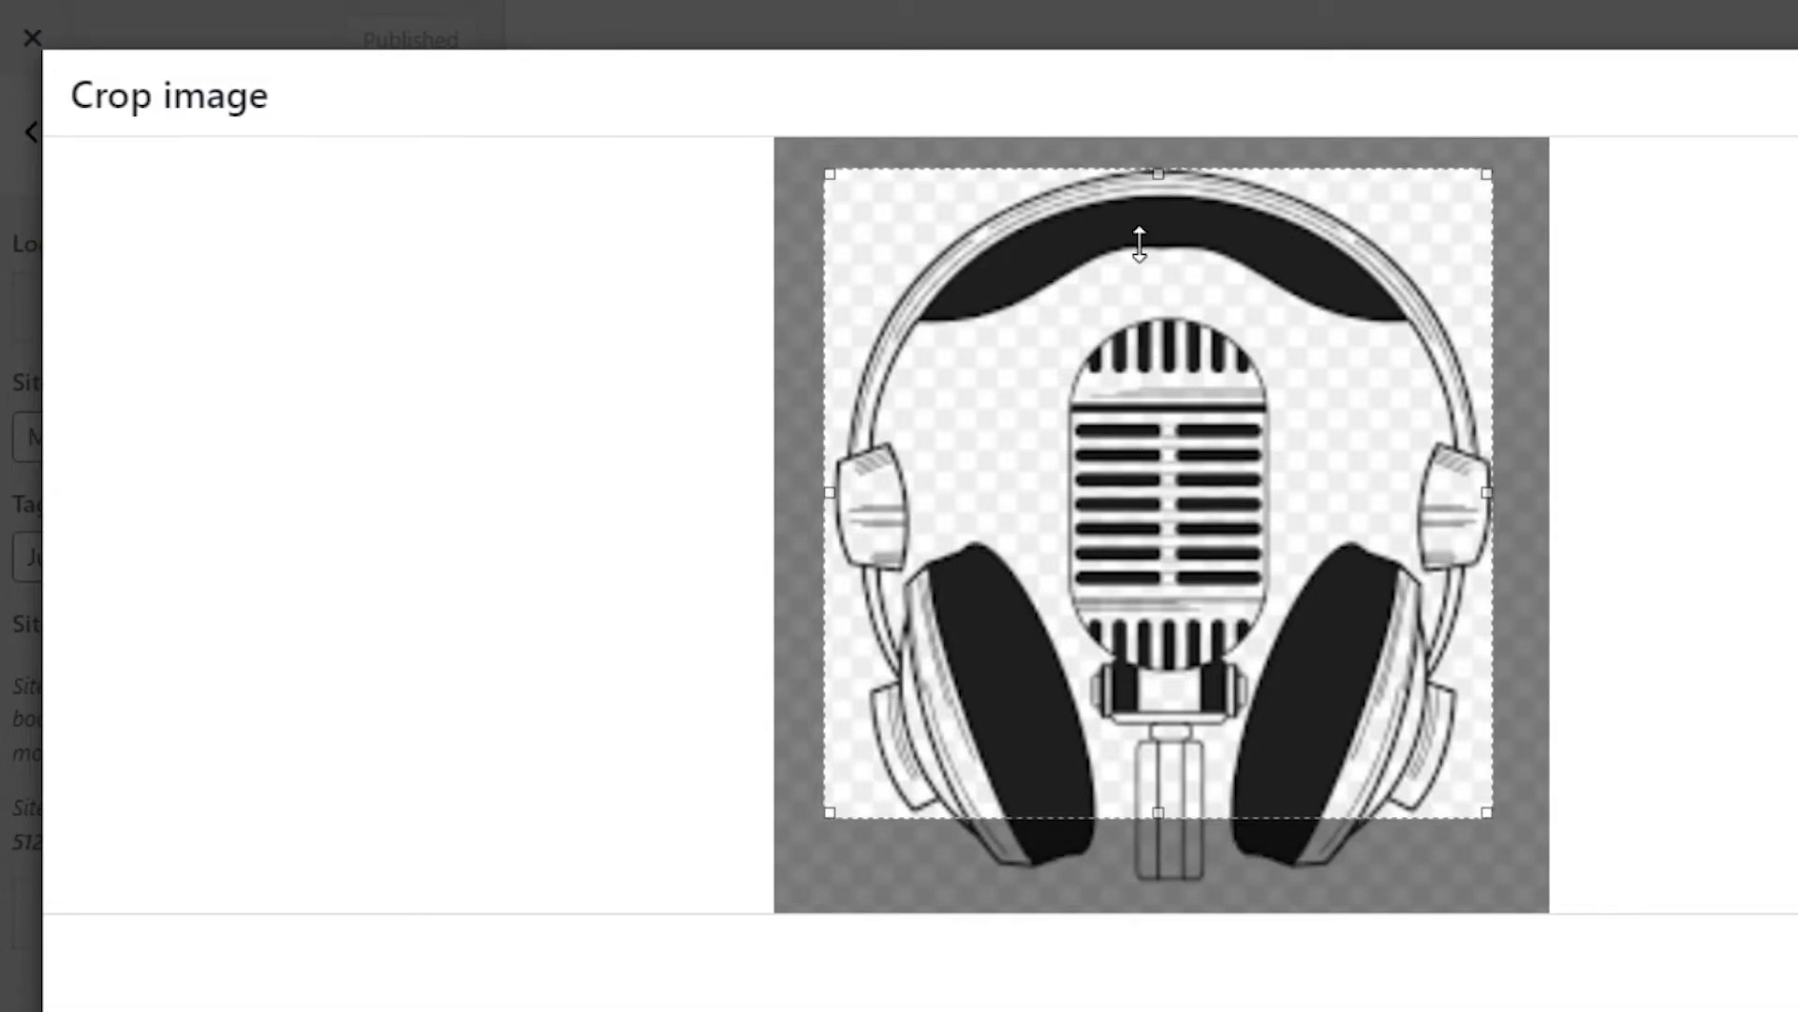
left_click_drag(1158, 814, 1162, 820)
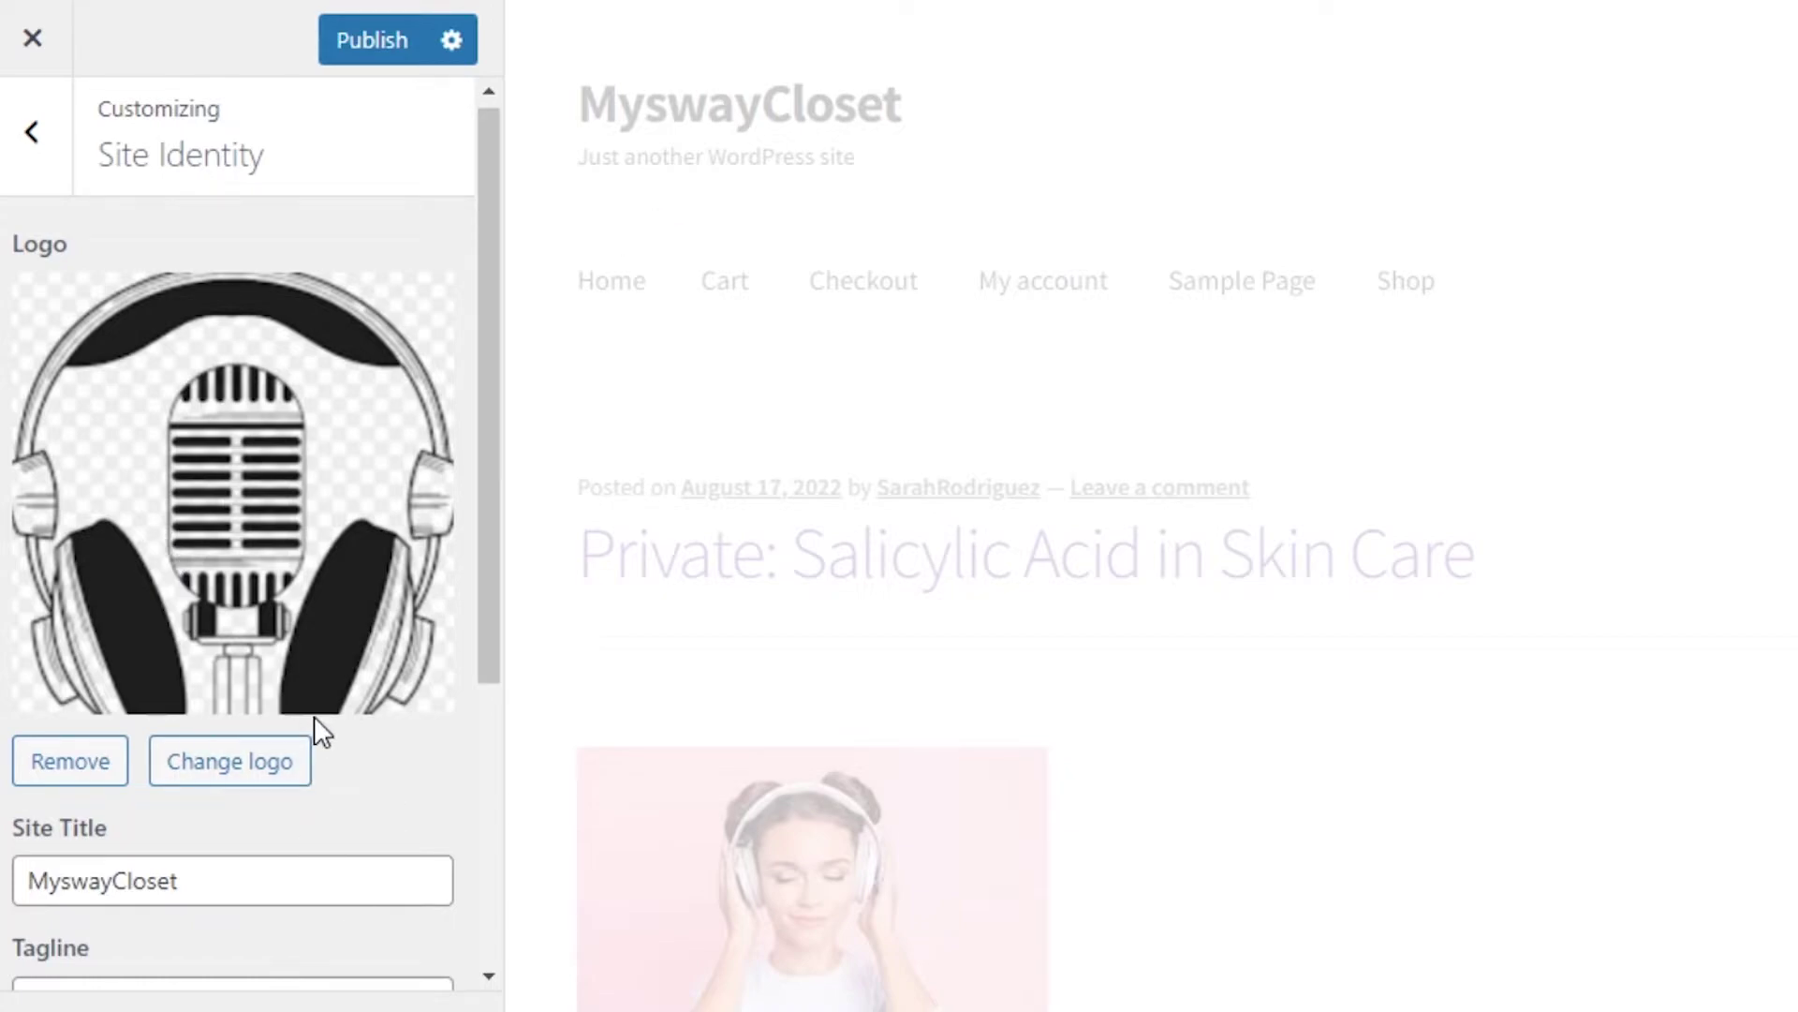
Step: Review Site Title, Tagline and Site Icon in the panel, then reopen the picker with Change logo
mouse_move(497, 273)
left_mouse_down()
mouse_move(493, 368)
mouse_move(501, 286)
left_mouse_up()
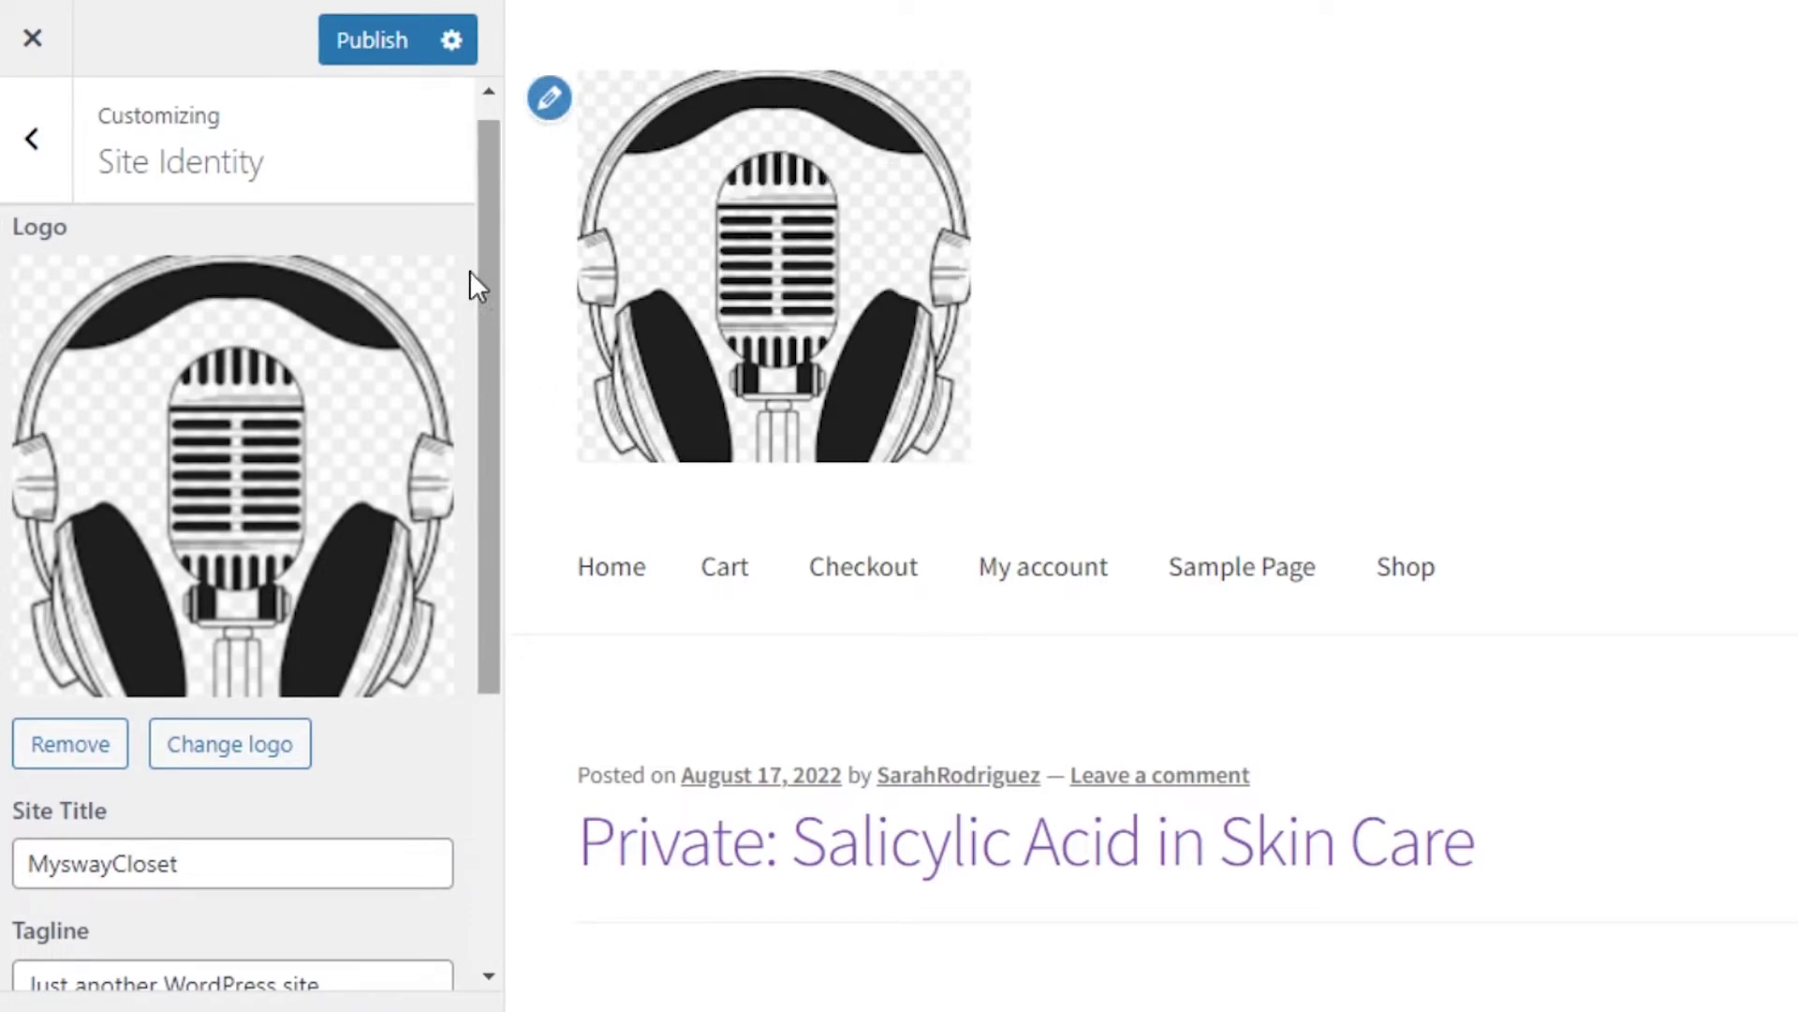
left_click_drag(498, 353, 510, 643)
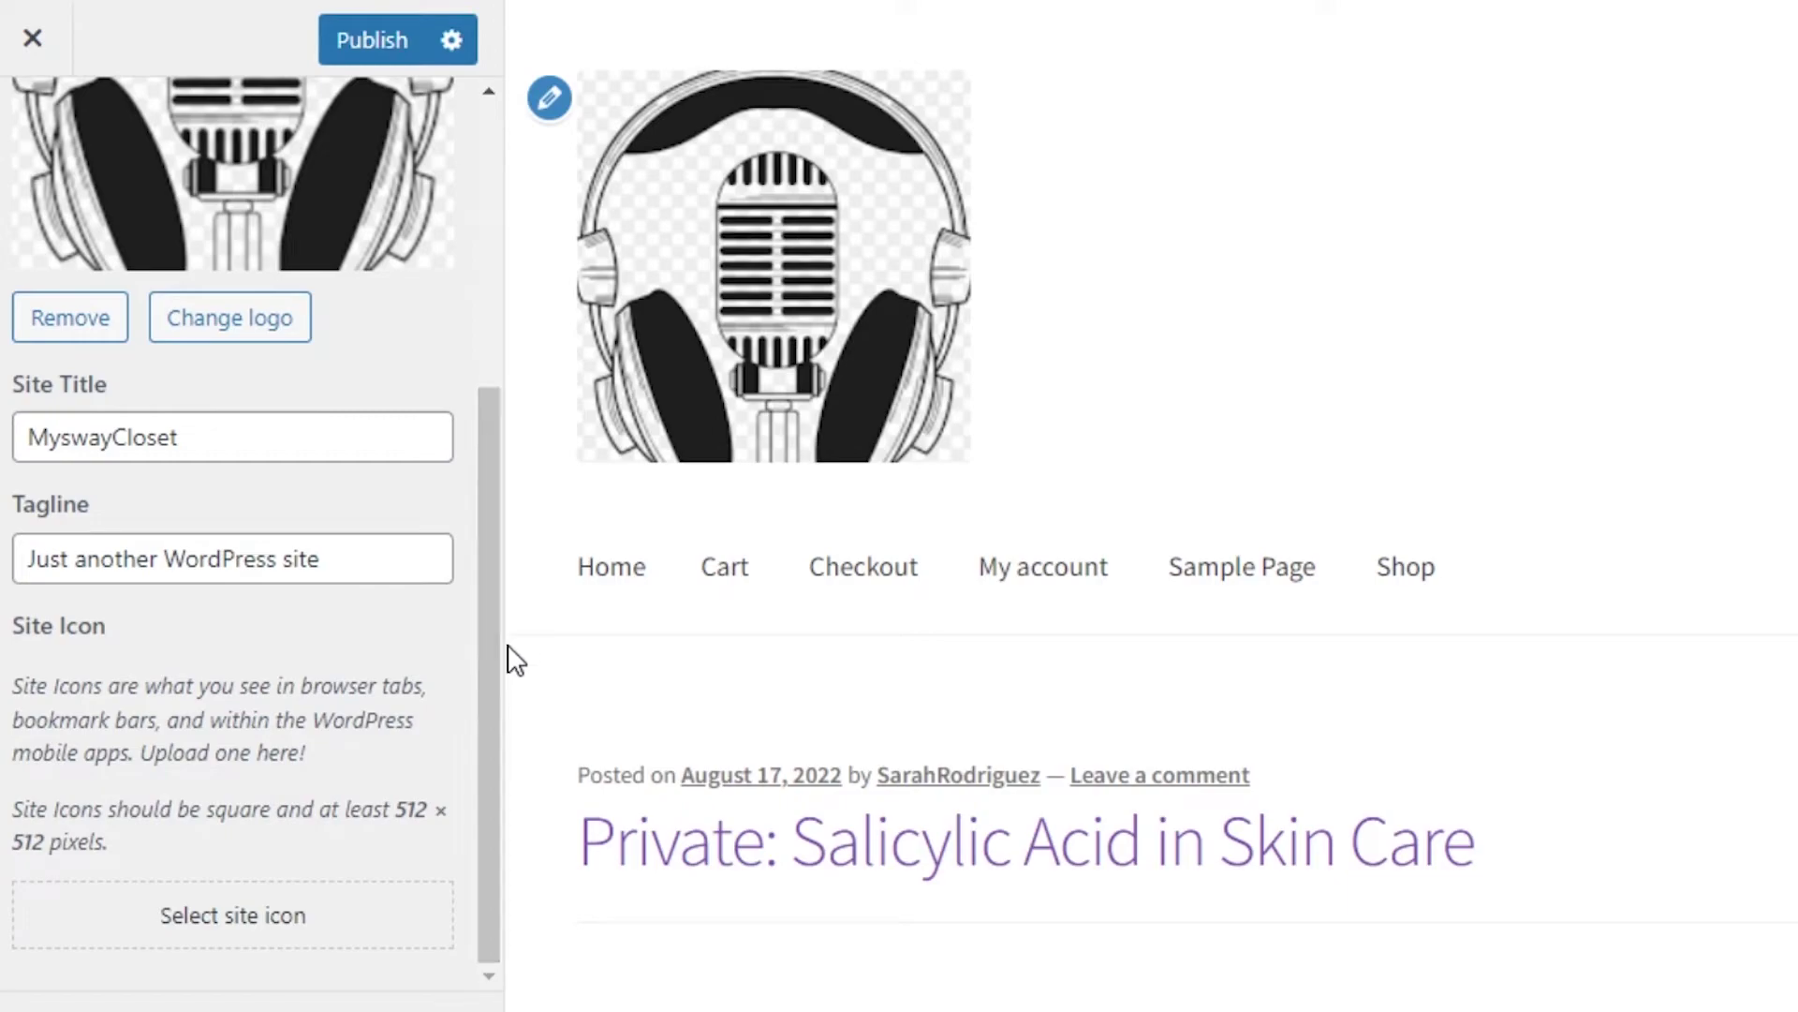
left_click_drag(502, 715, 487, 476)
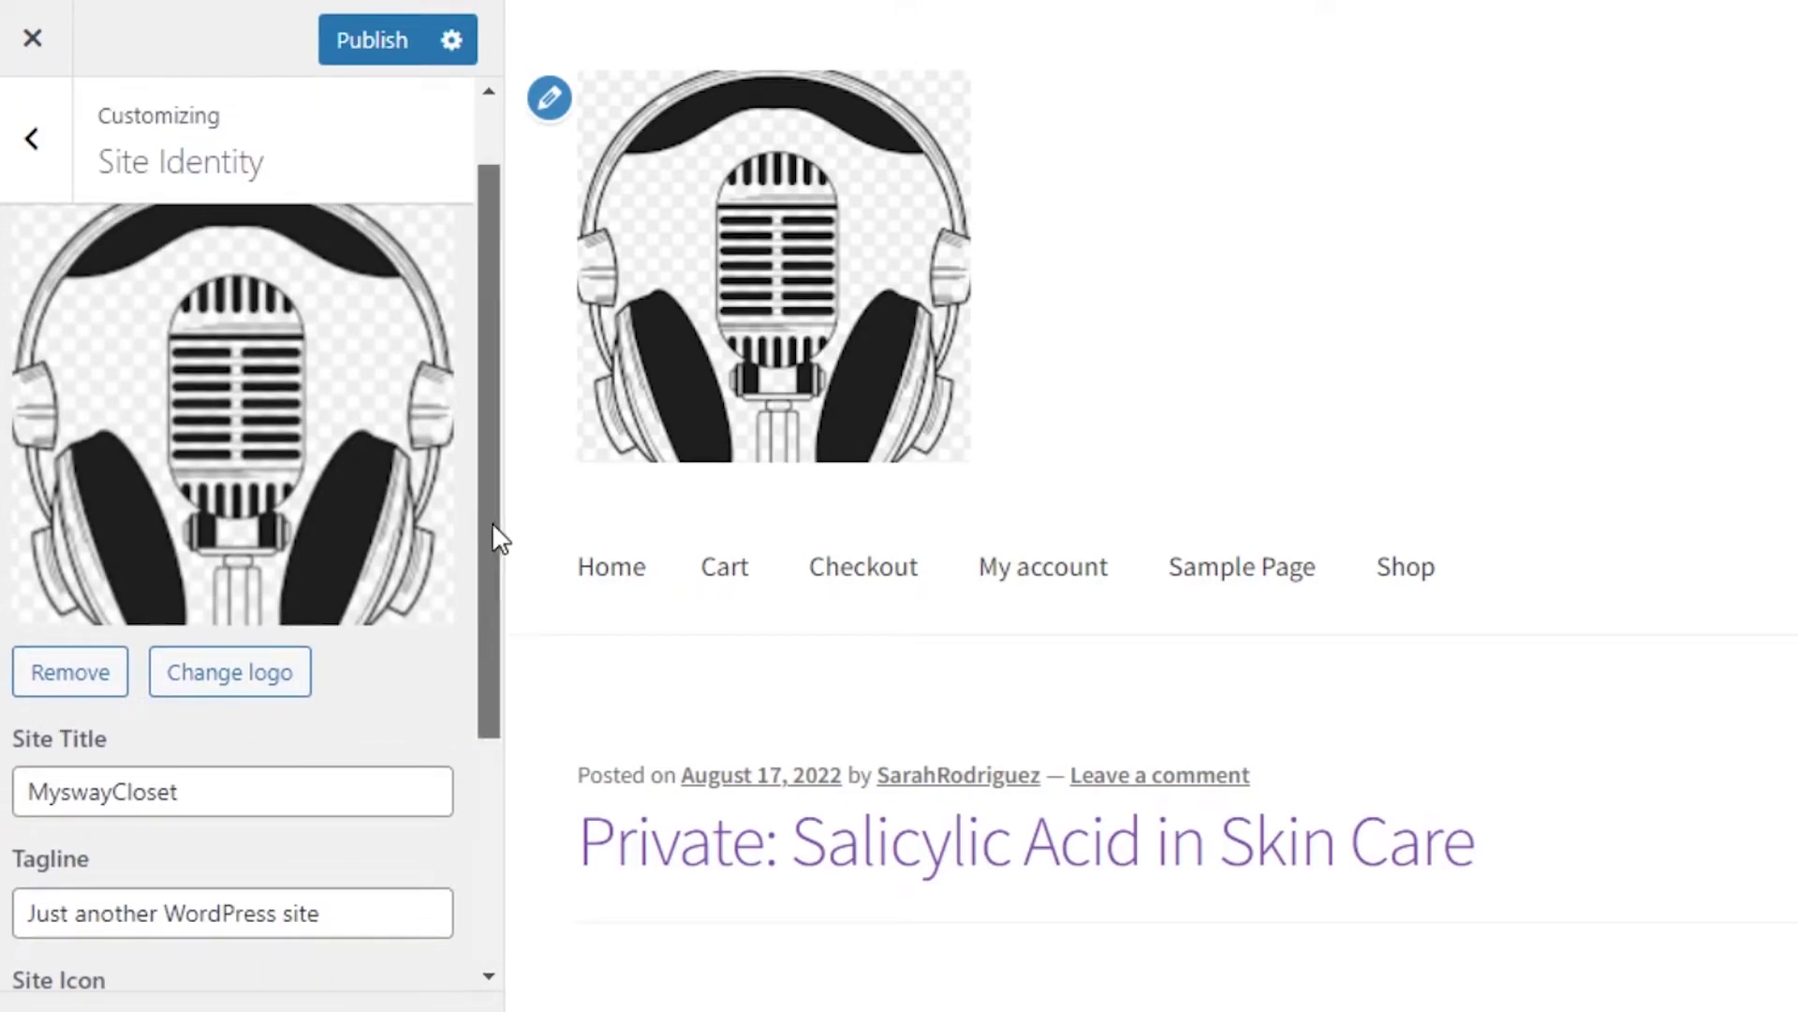
scroll(495, 535, "up", 1)
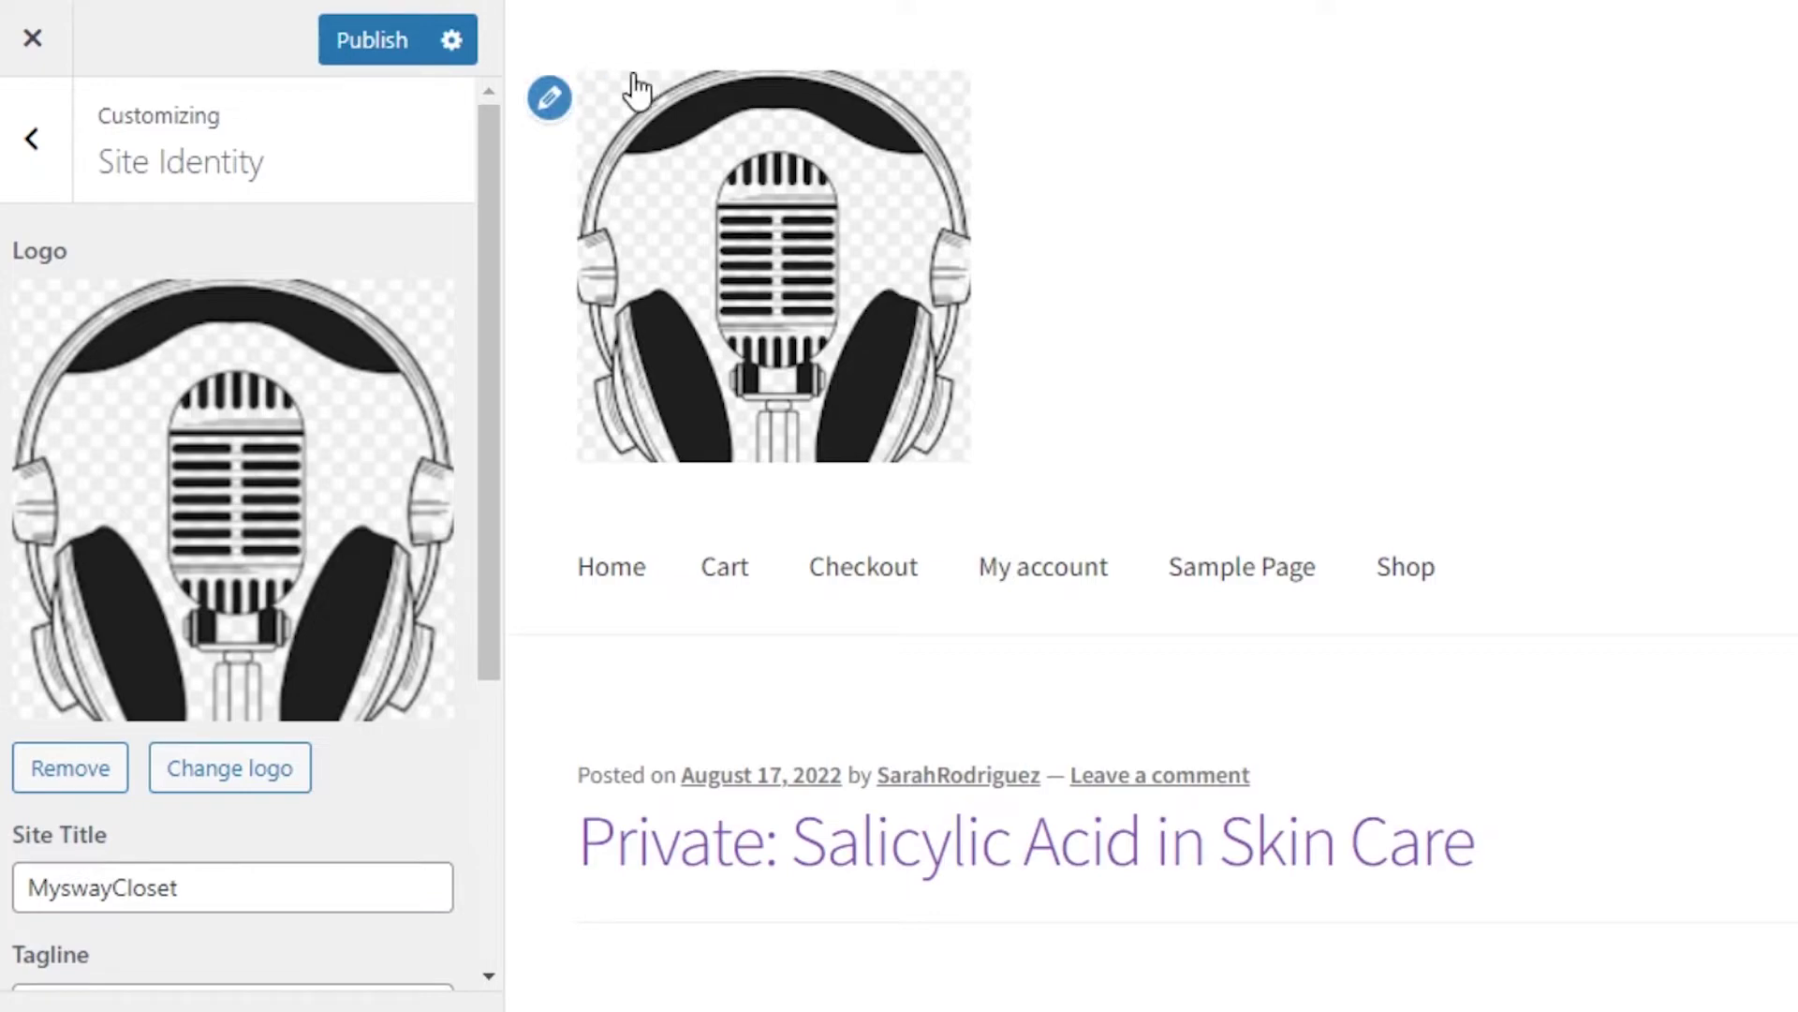
left_click_drag(486, 253, 506, 458)
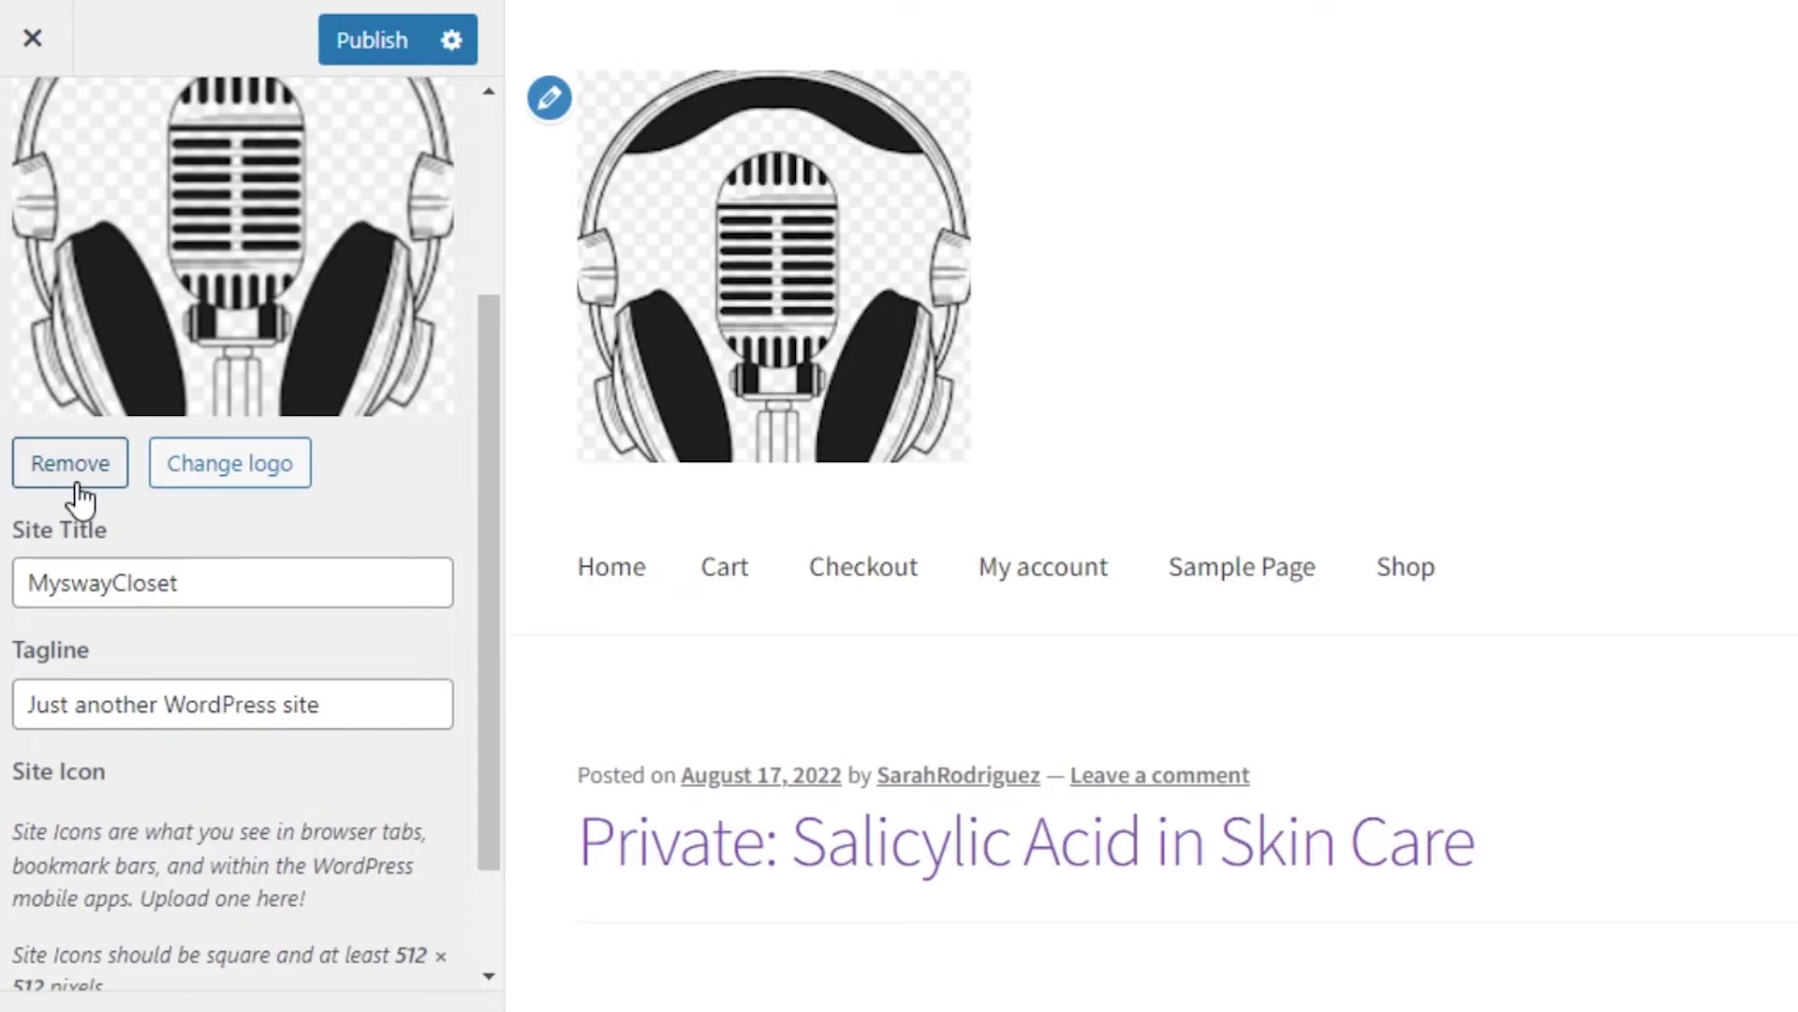
left_click(232, 478)
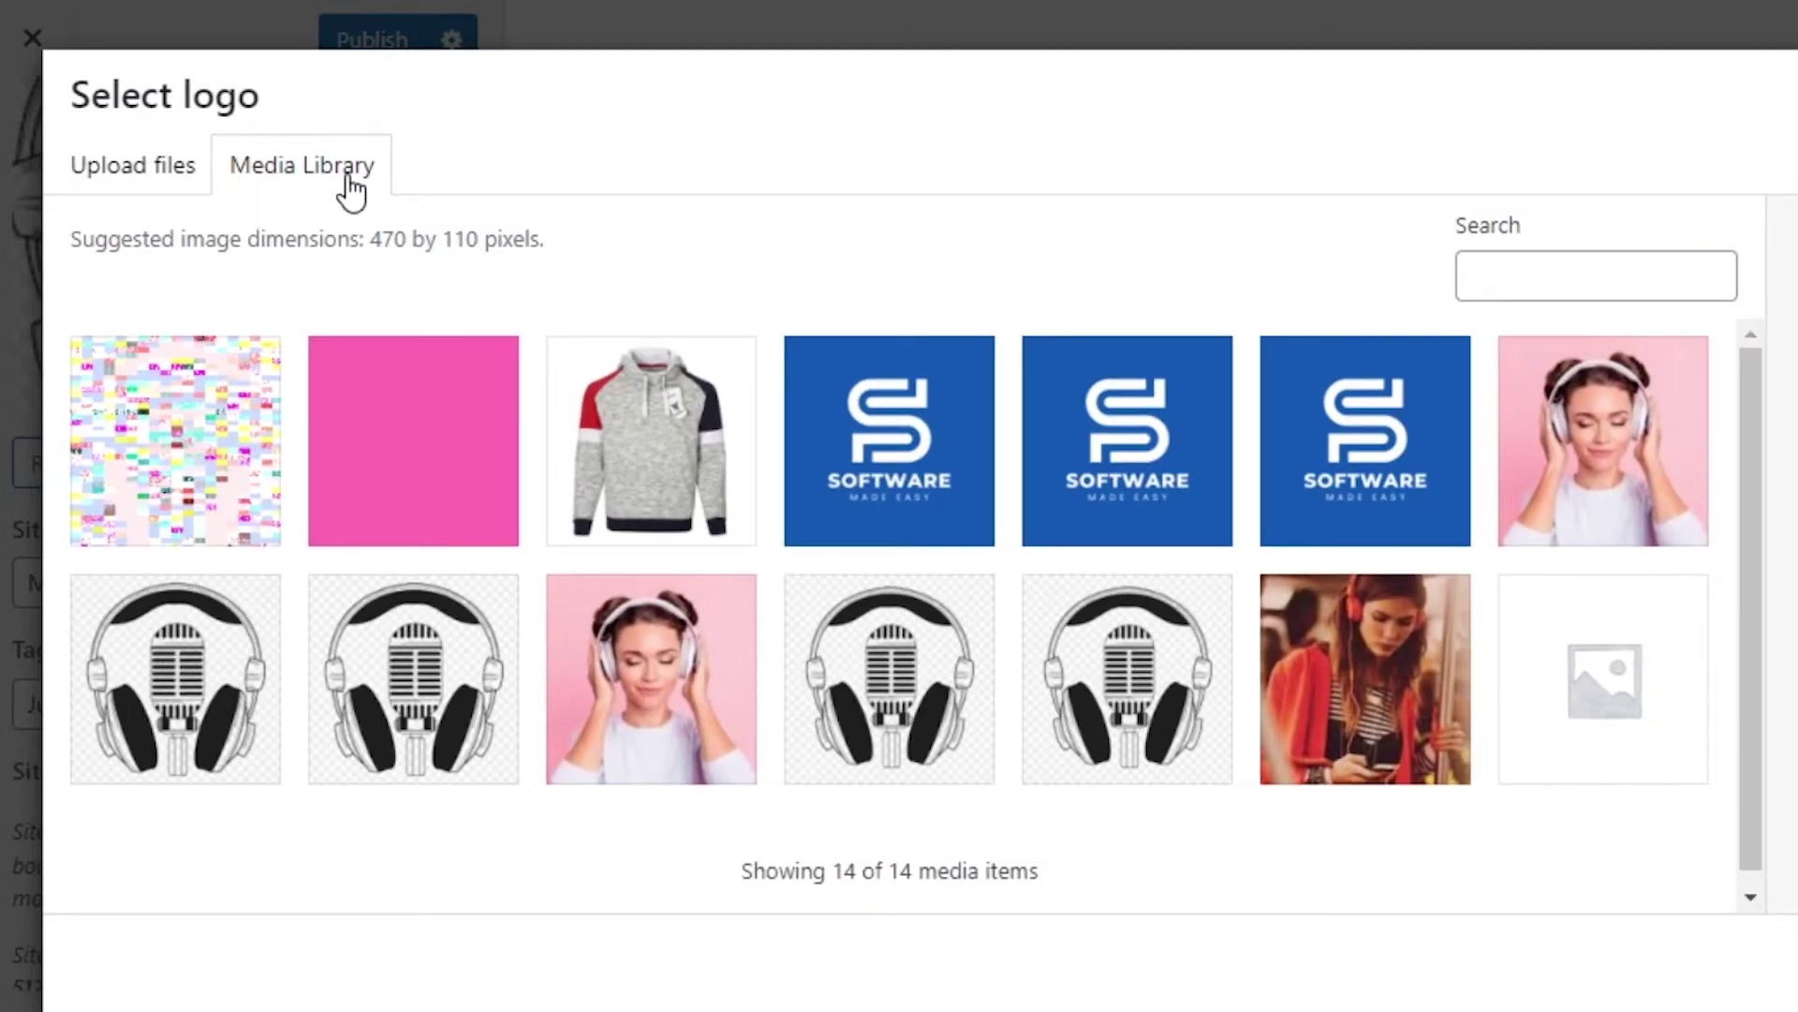
left_click_drag(382, 245, 514, 244)
left_click(374, 241)
left_click_drag(374, 241, 562, 261)
left_click(580, 246)
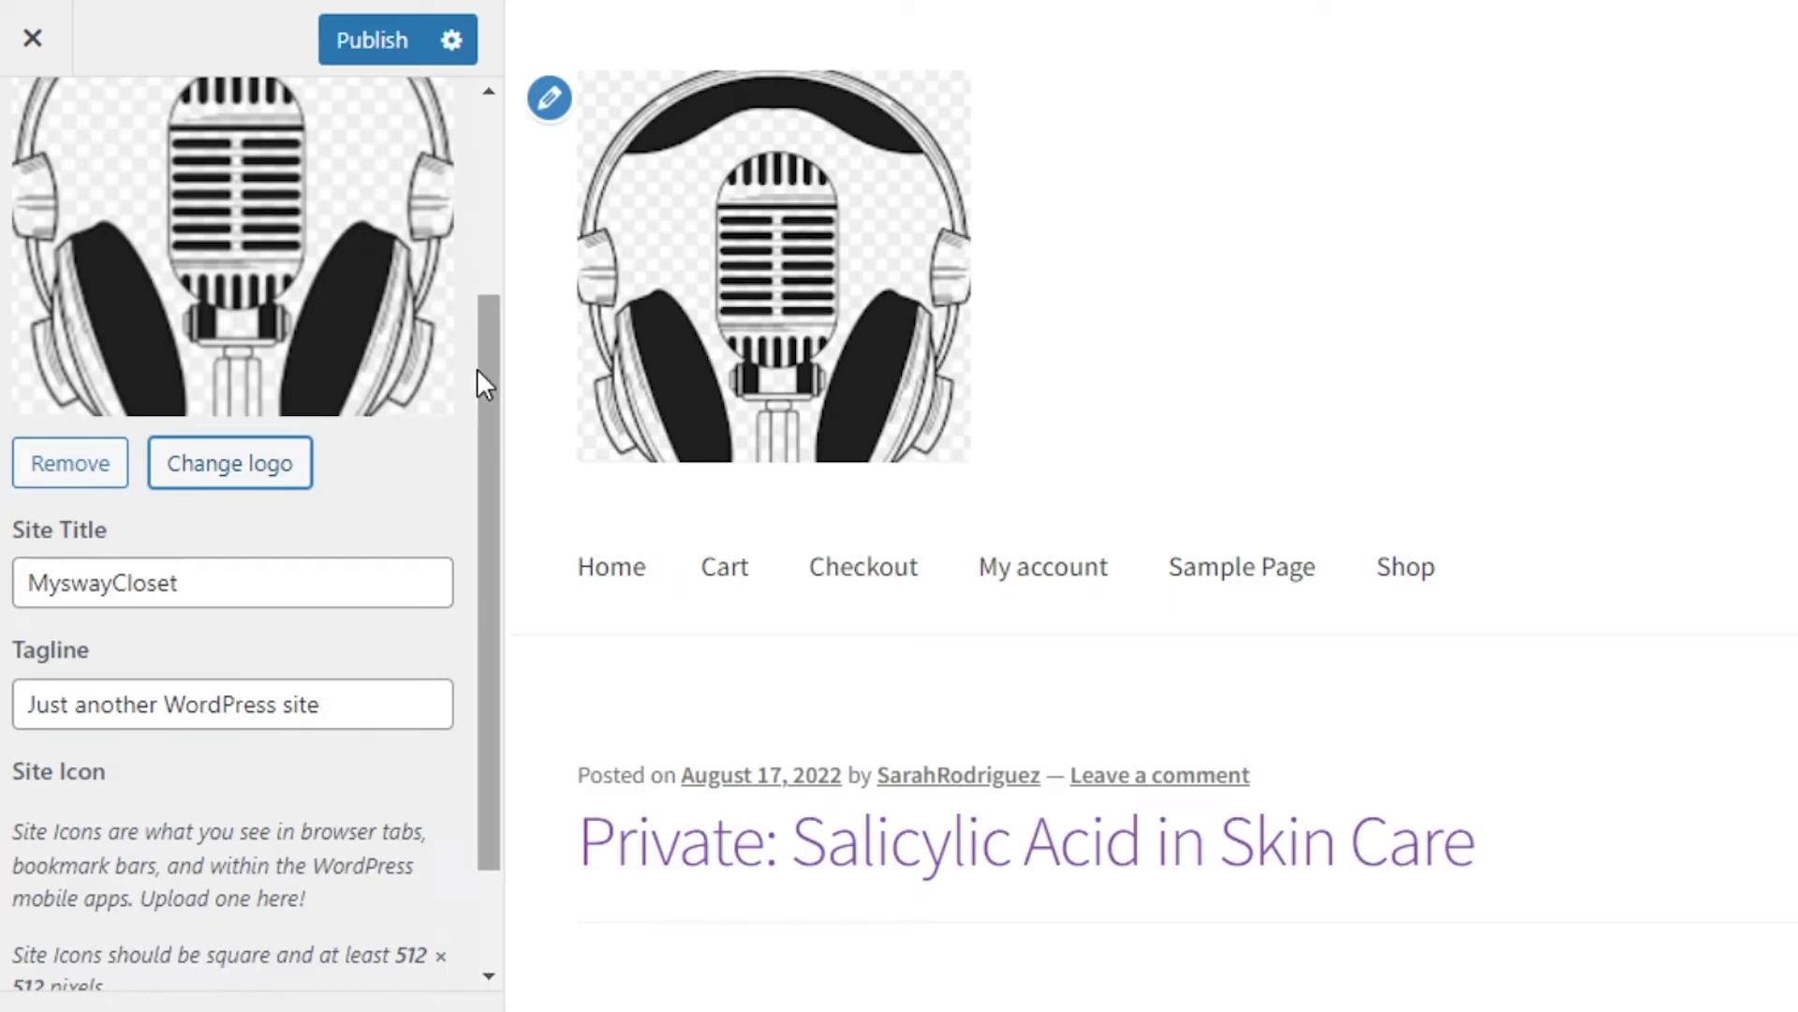
scroll(475, 368, "down", 2)
scroll(478, 281, "up", 5)
scroll(434, 610, "down", 5)
scroll(474, 200, "up", 5)
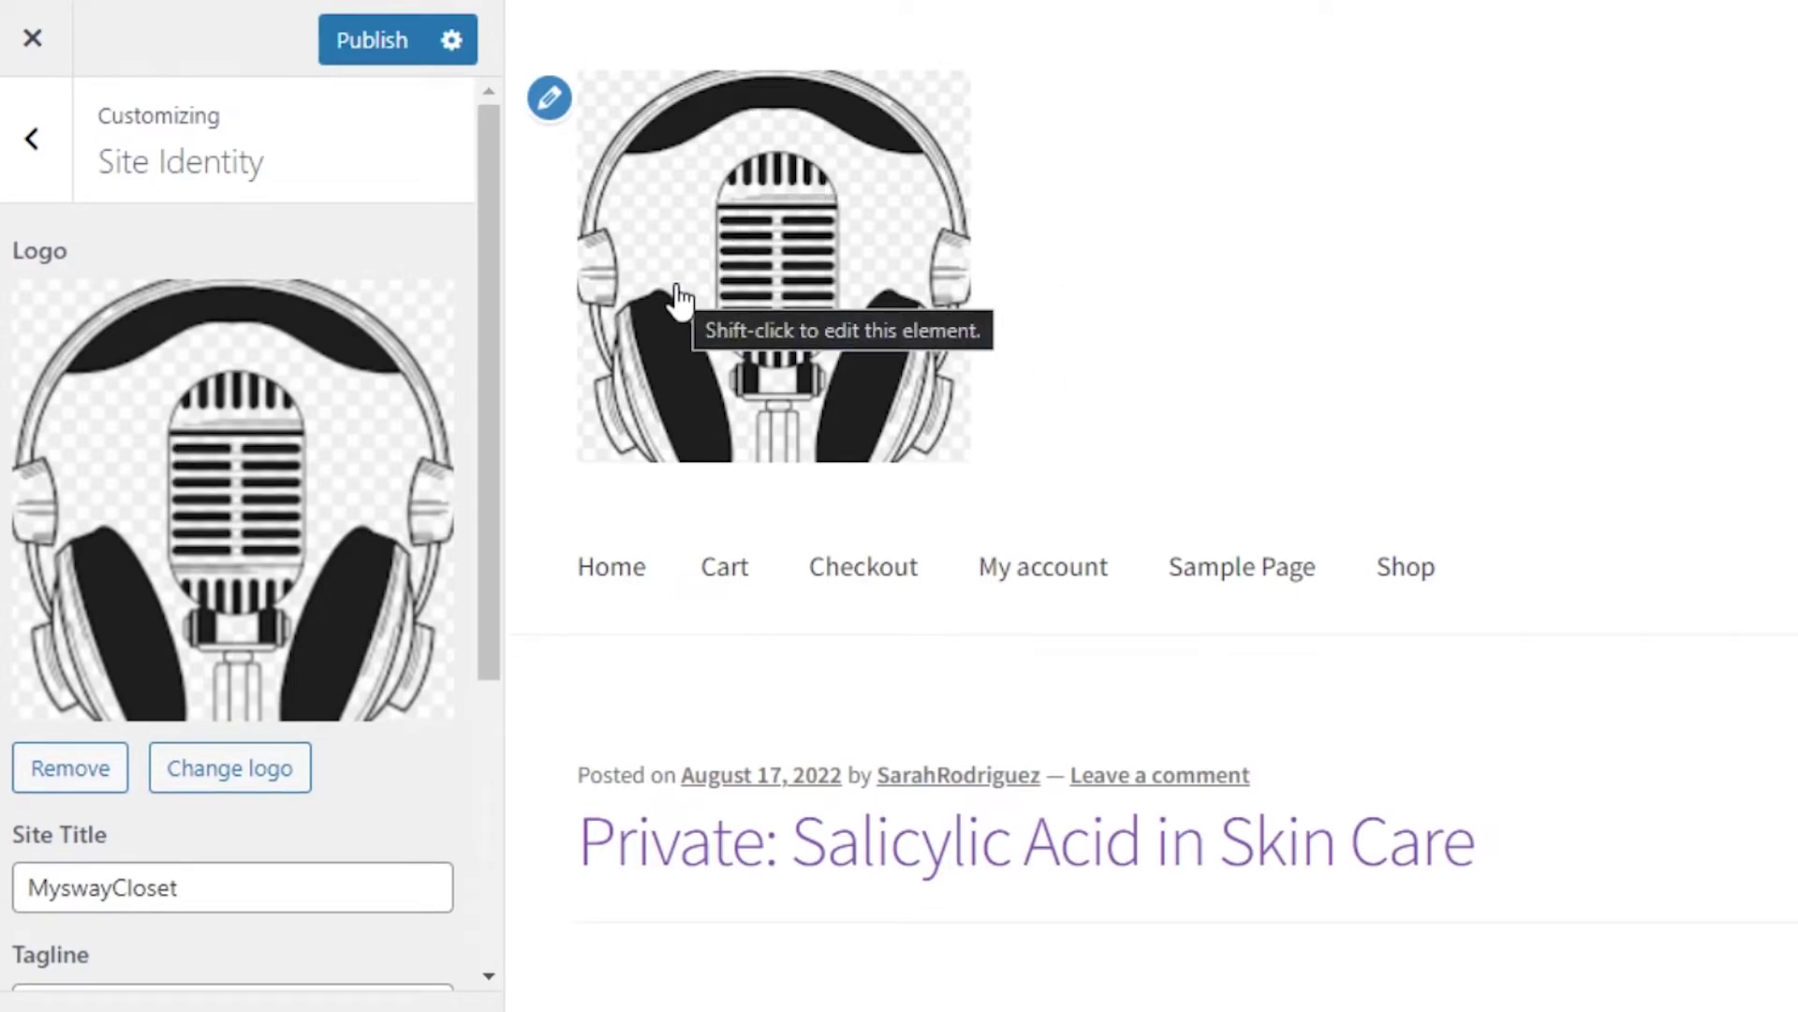
Step: Scroll Site Identity down to Site Icon and open its Select site icon picker
left_click_drag(486, 213, 518, 558)
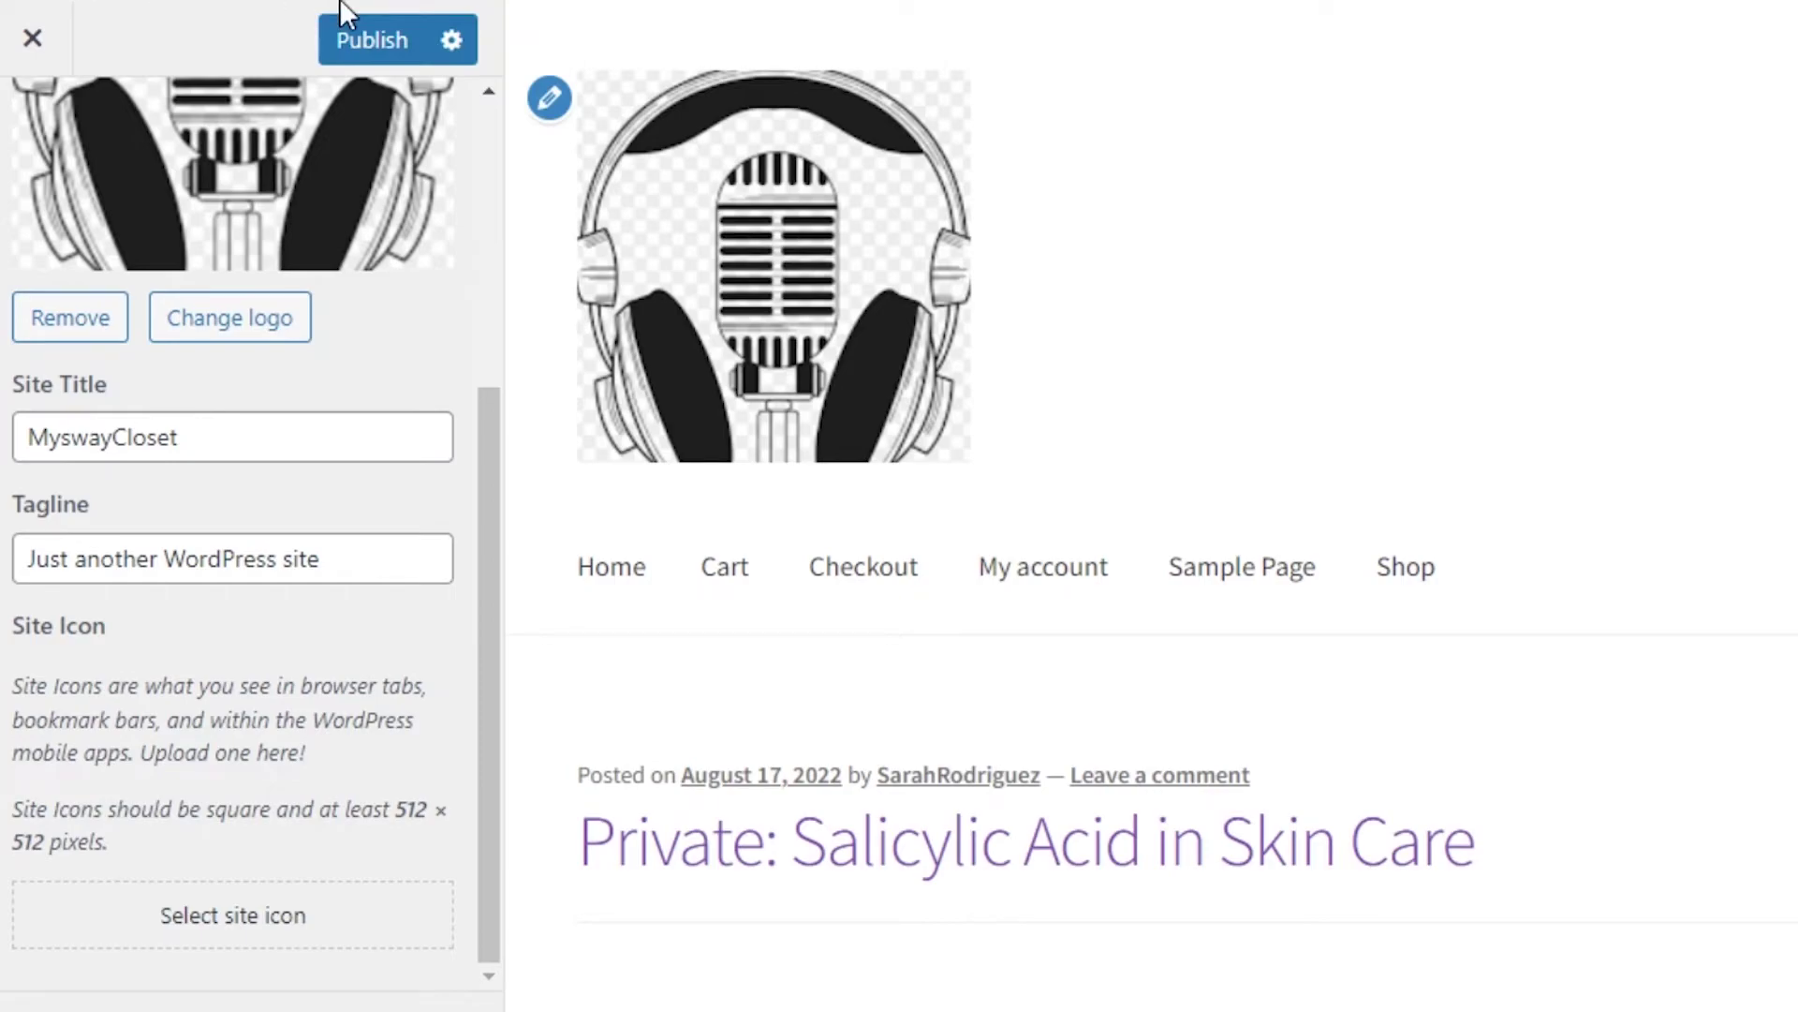
left_click_drag(486, 681, 470, 730)
left_click(341, 927)
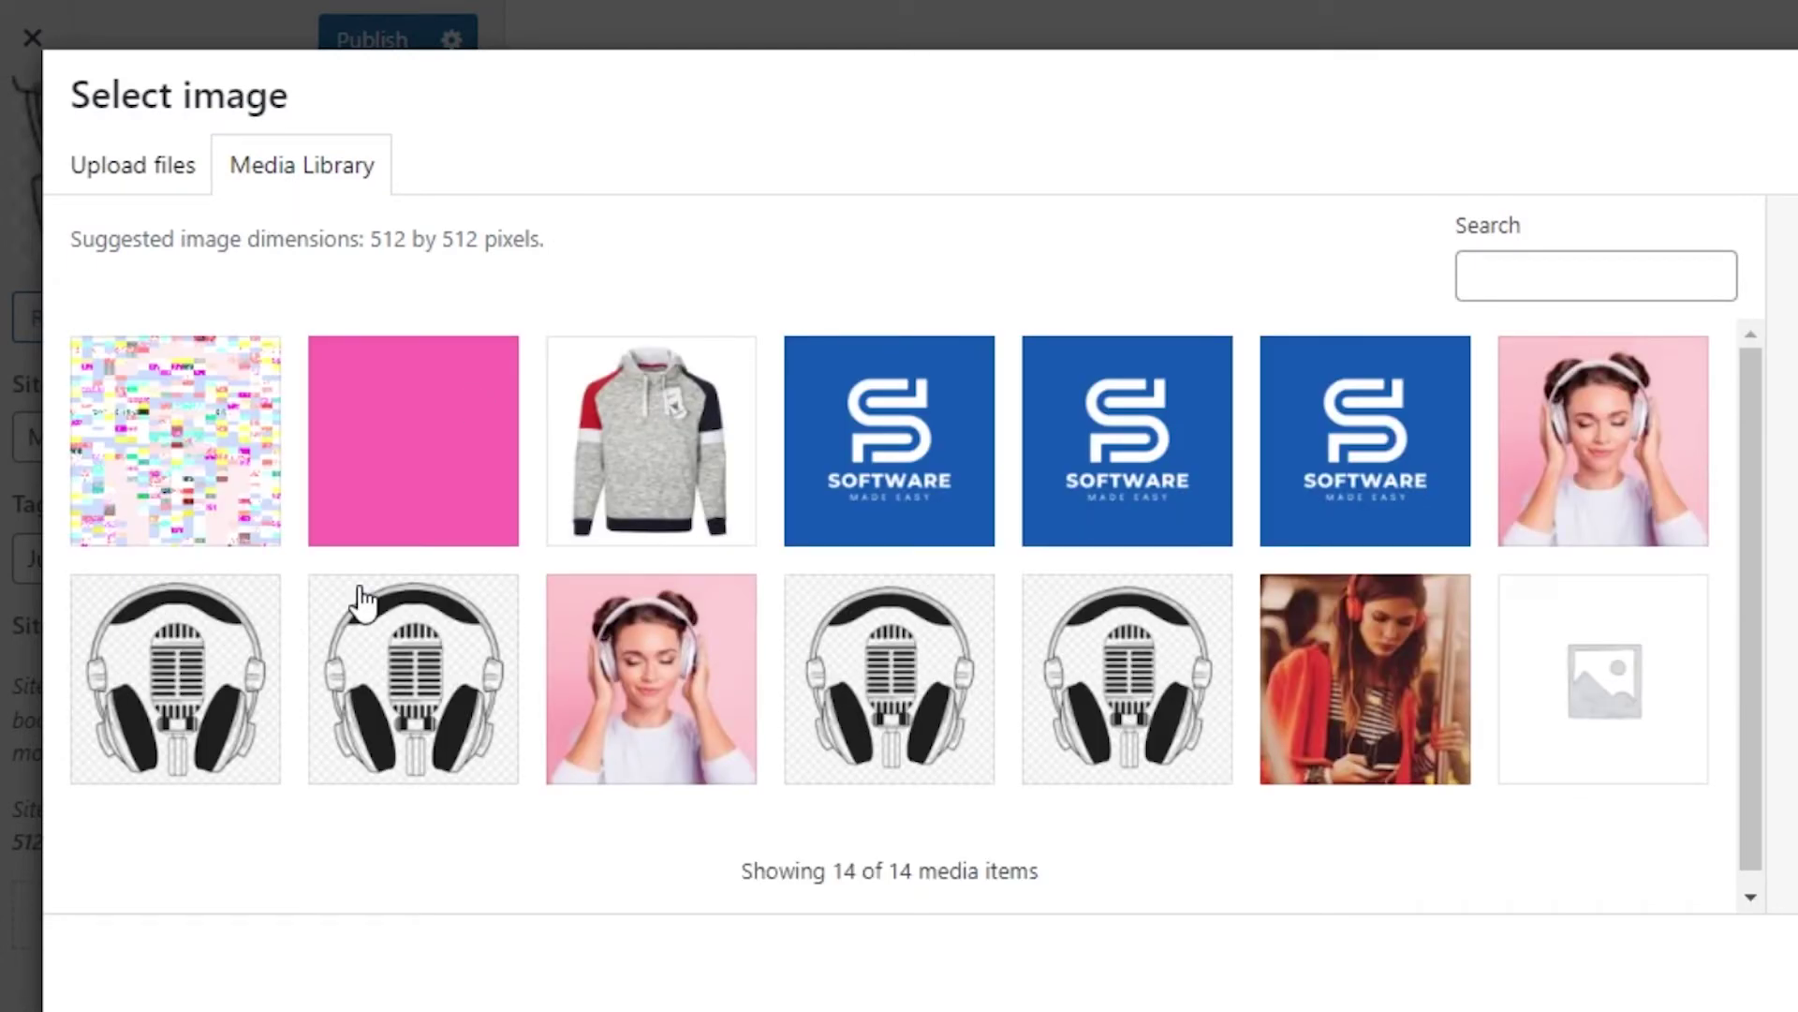
left_click(181, 655)
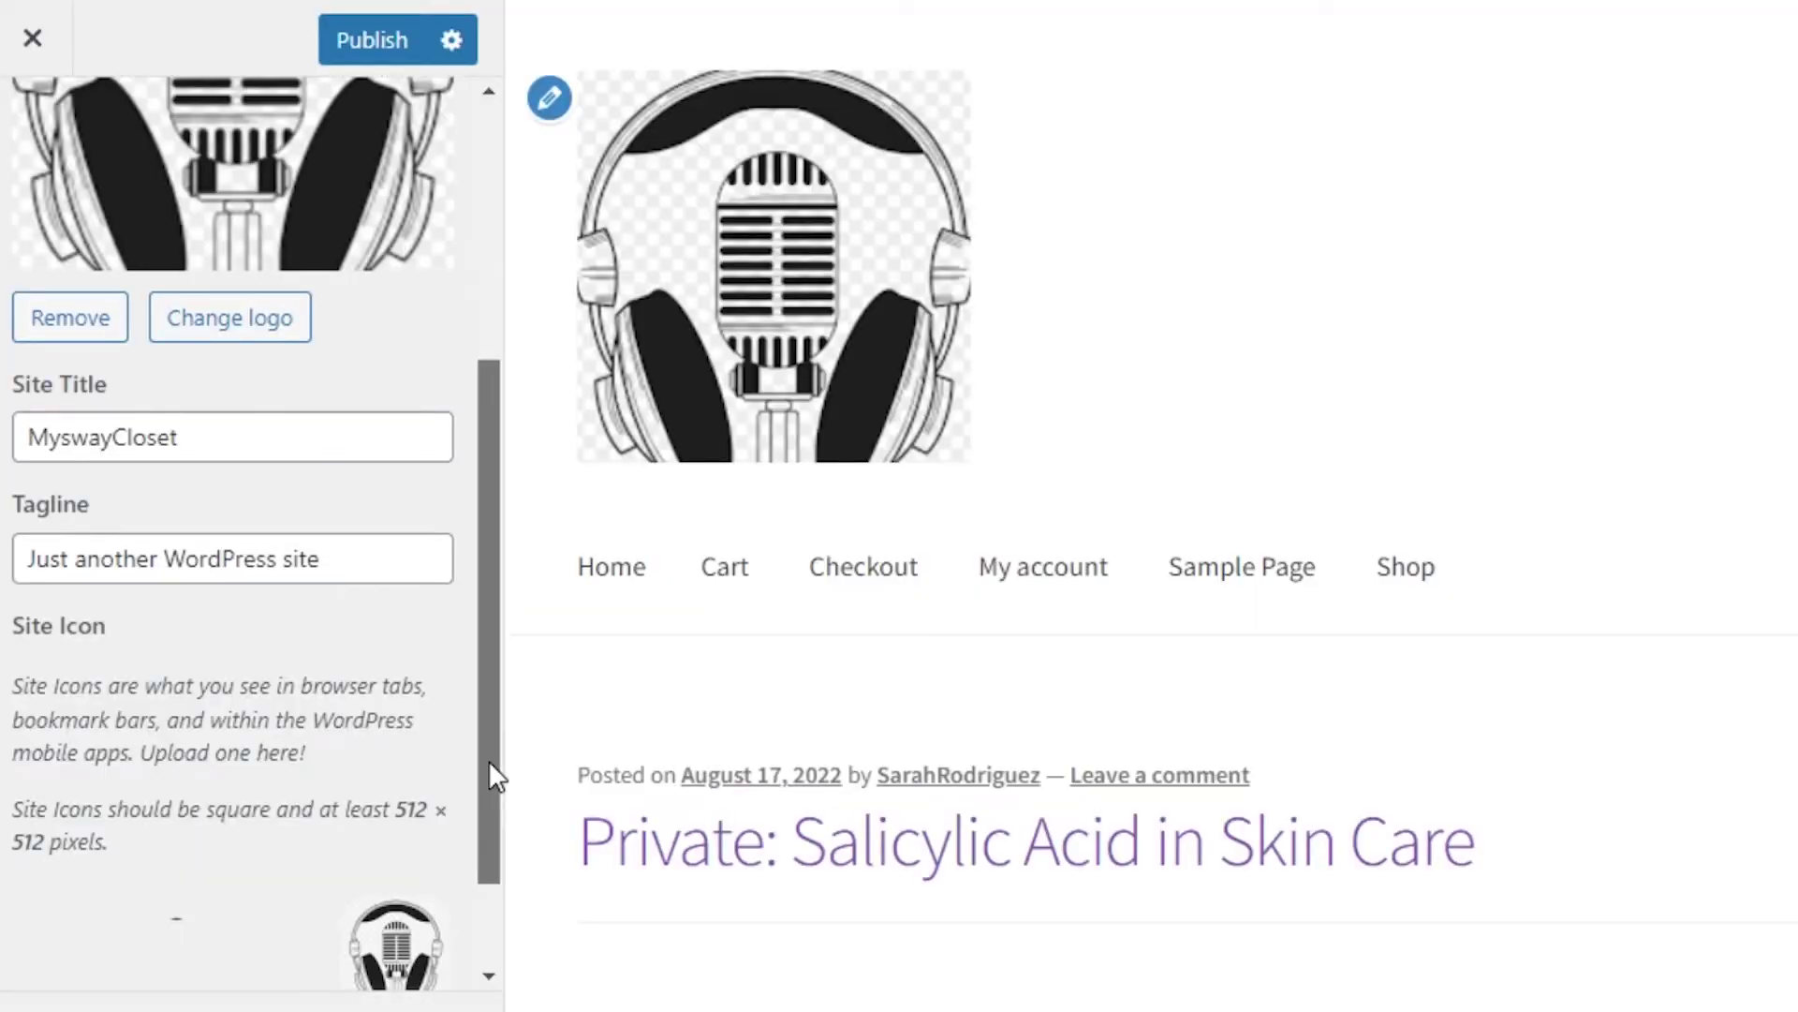
scroll(487, 761, "down", 2)
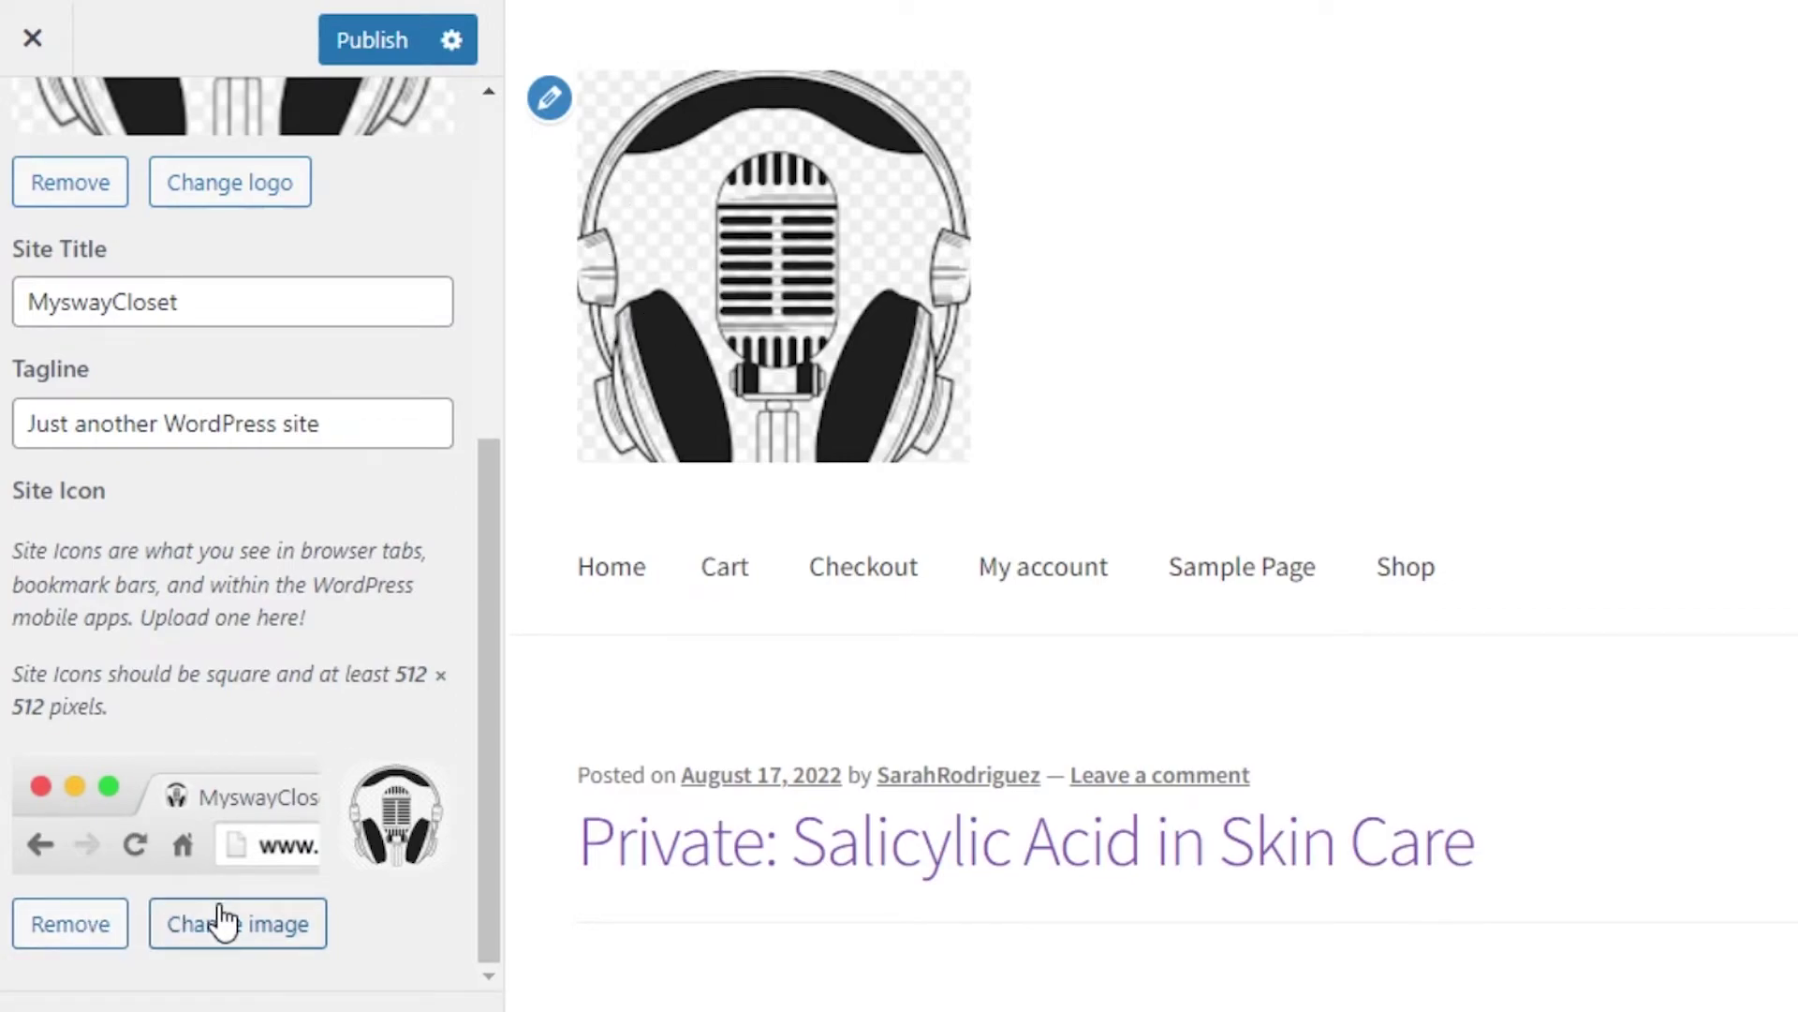
left_click_drag(481, 910, 562, 964)
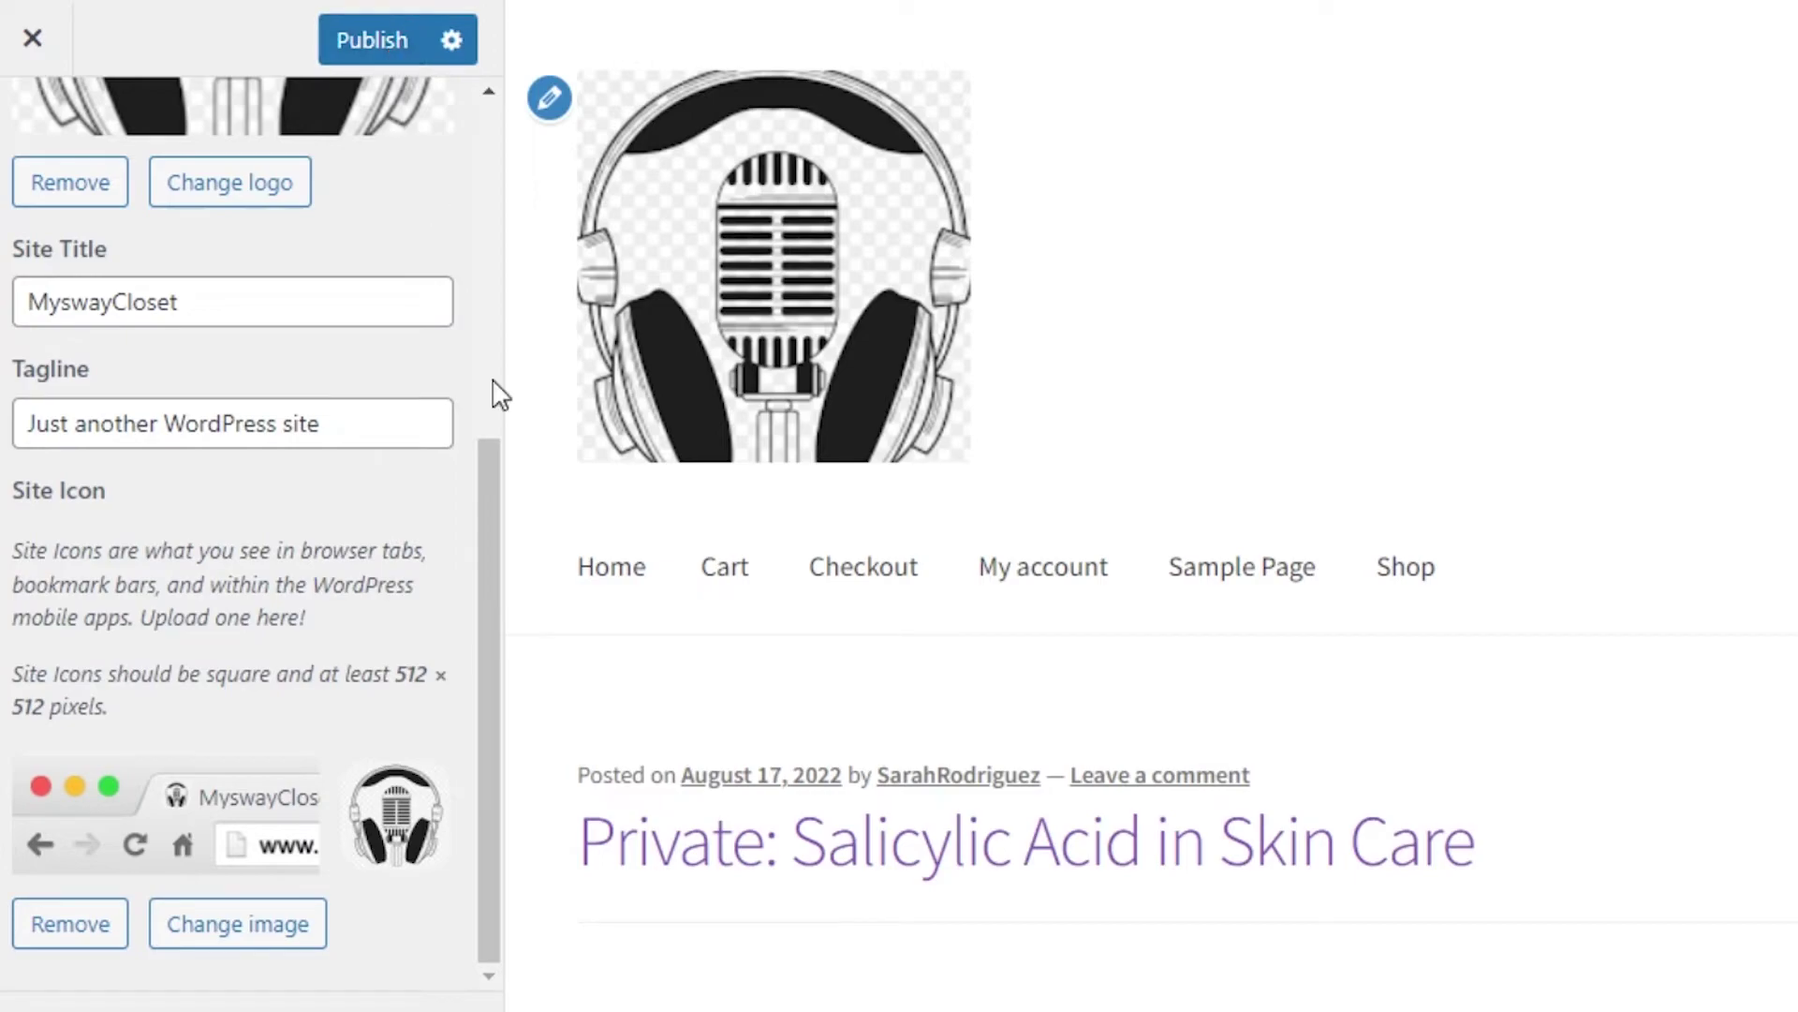
left_click_drag(481, 702, 481, 368)
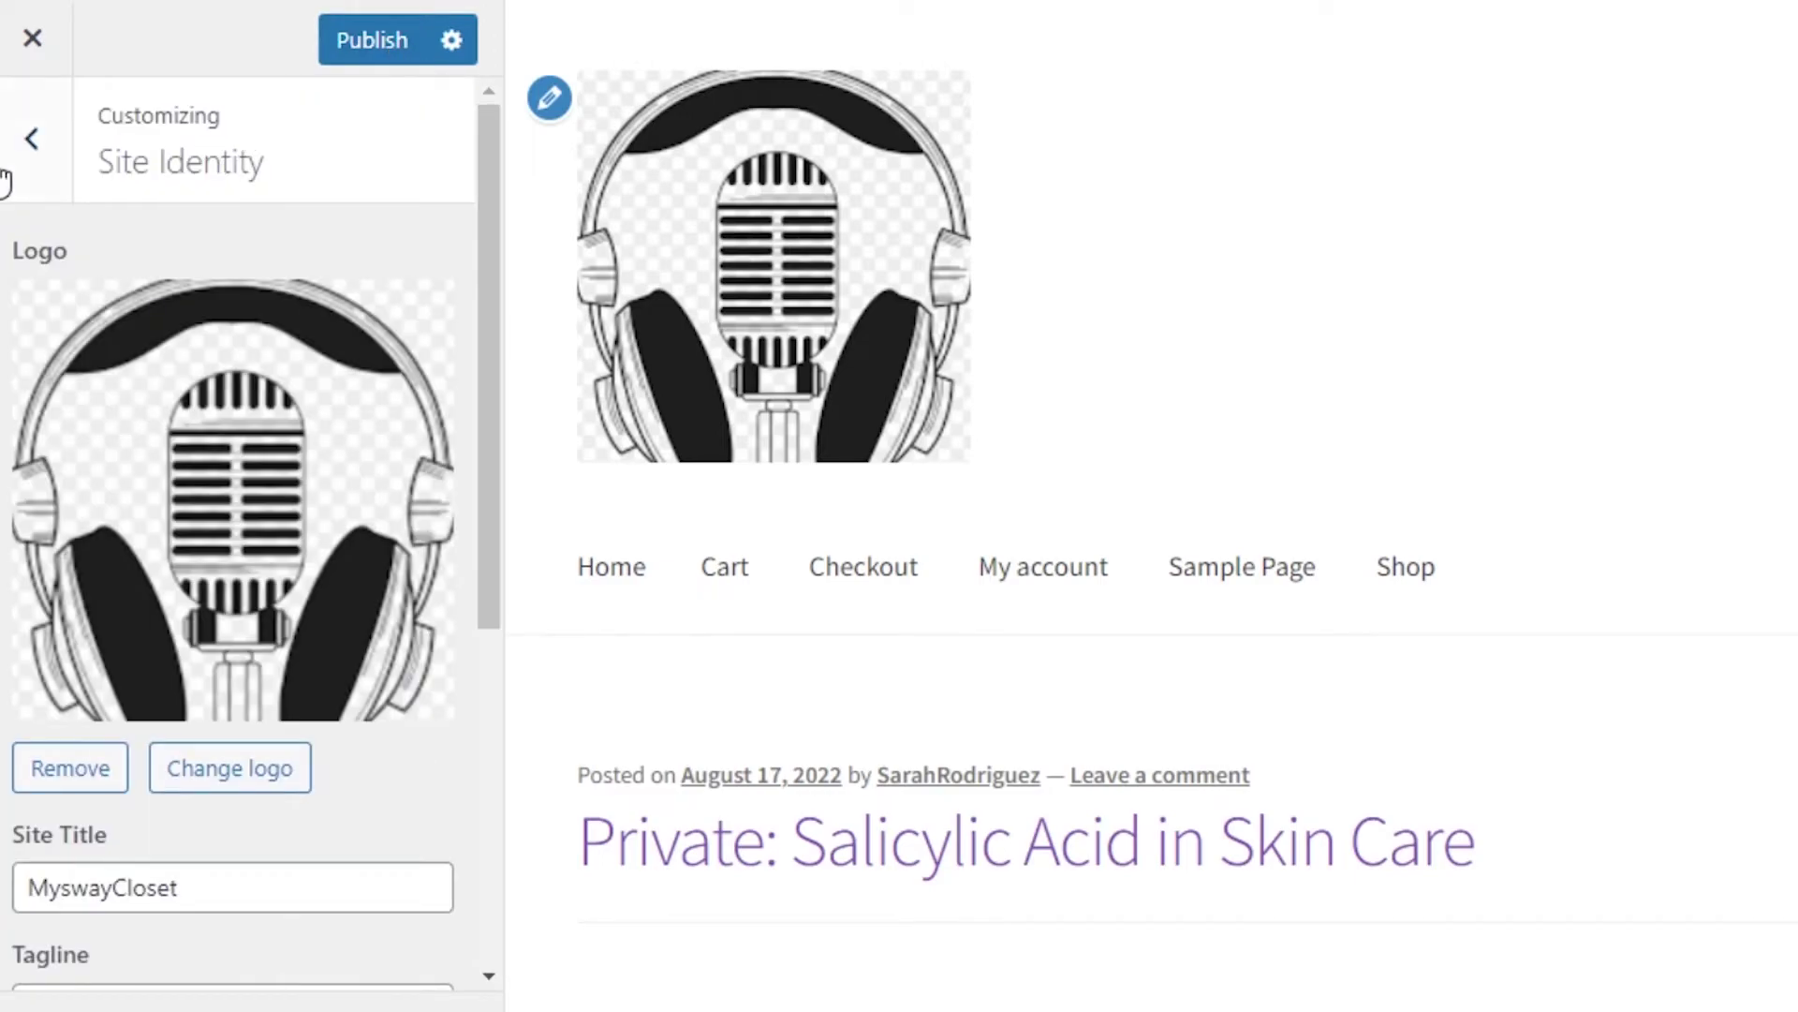
Step: Return to the main Customizer section list, scroll it, and switch the preview to tablet width
left_click(32, 145)
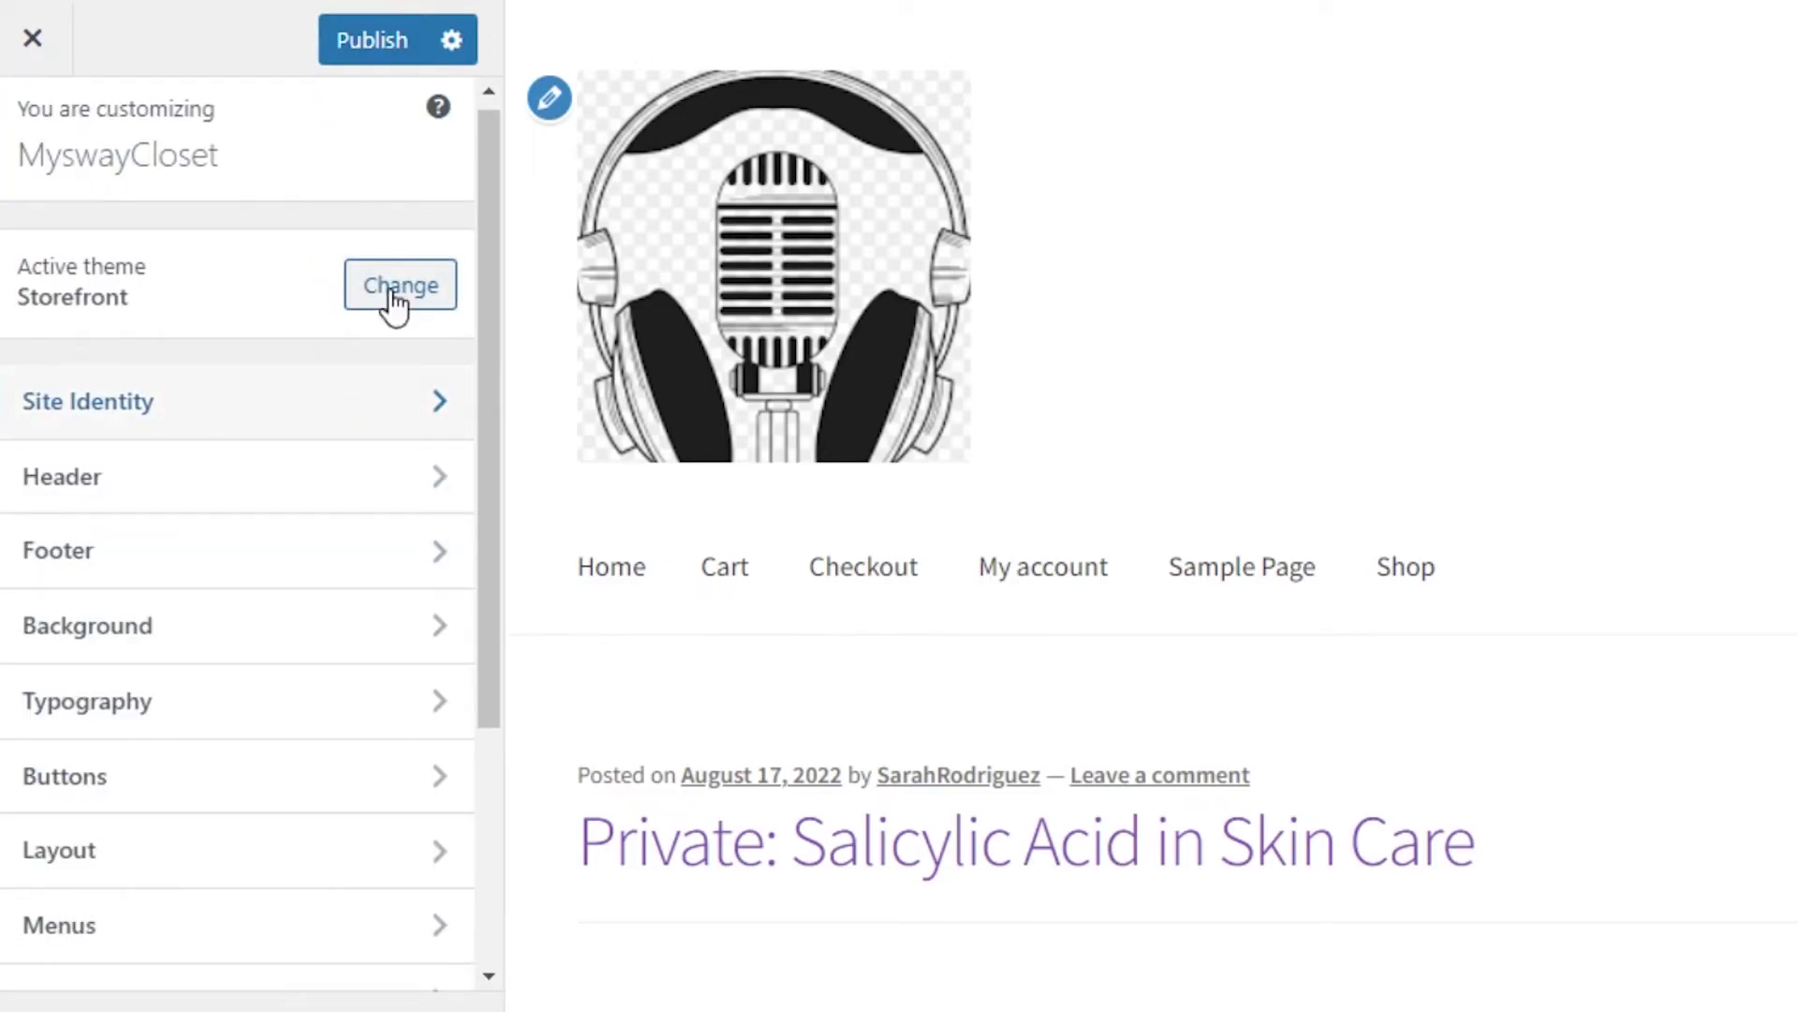
left_click_drag(482, 253, 486, 644)
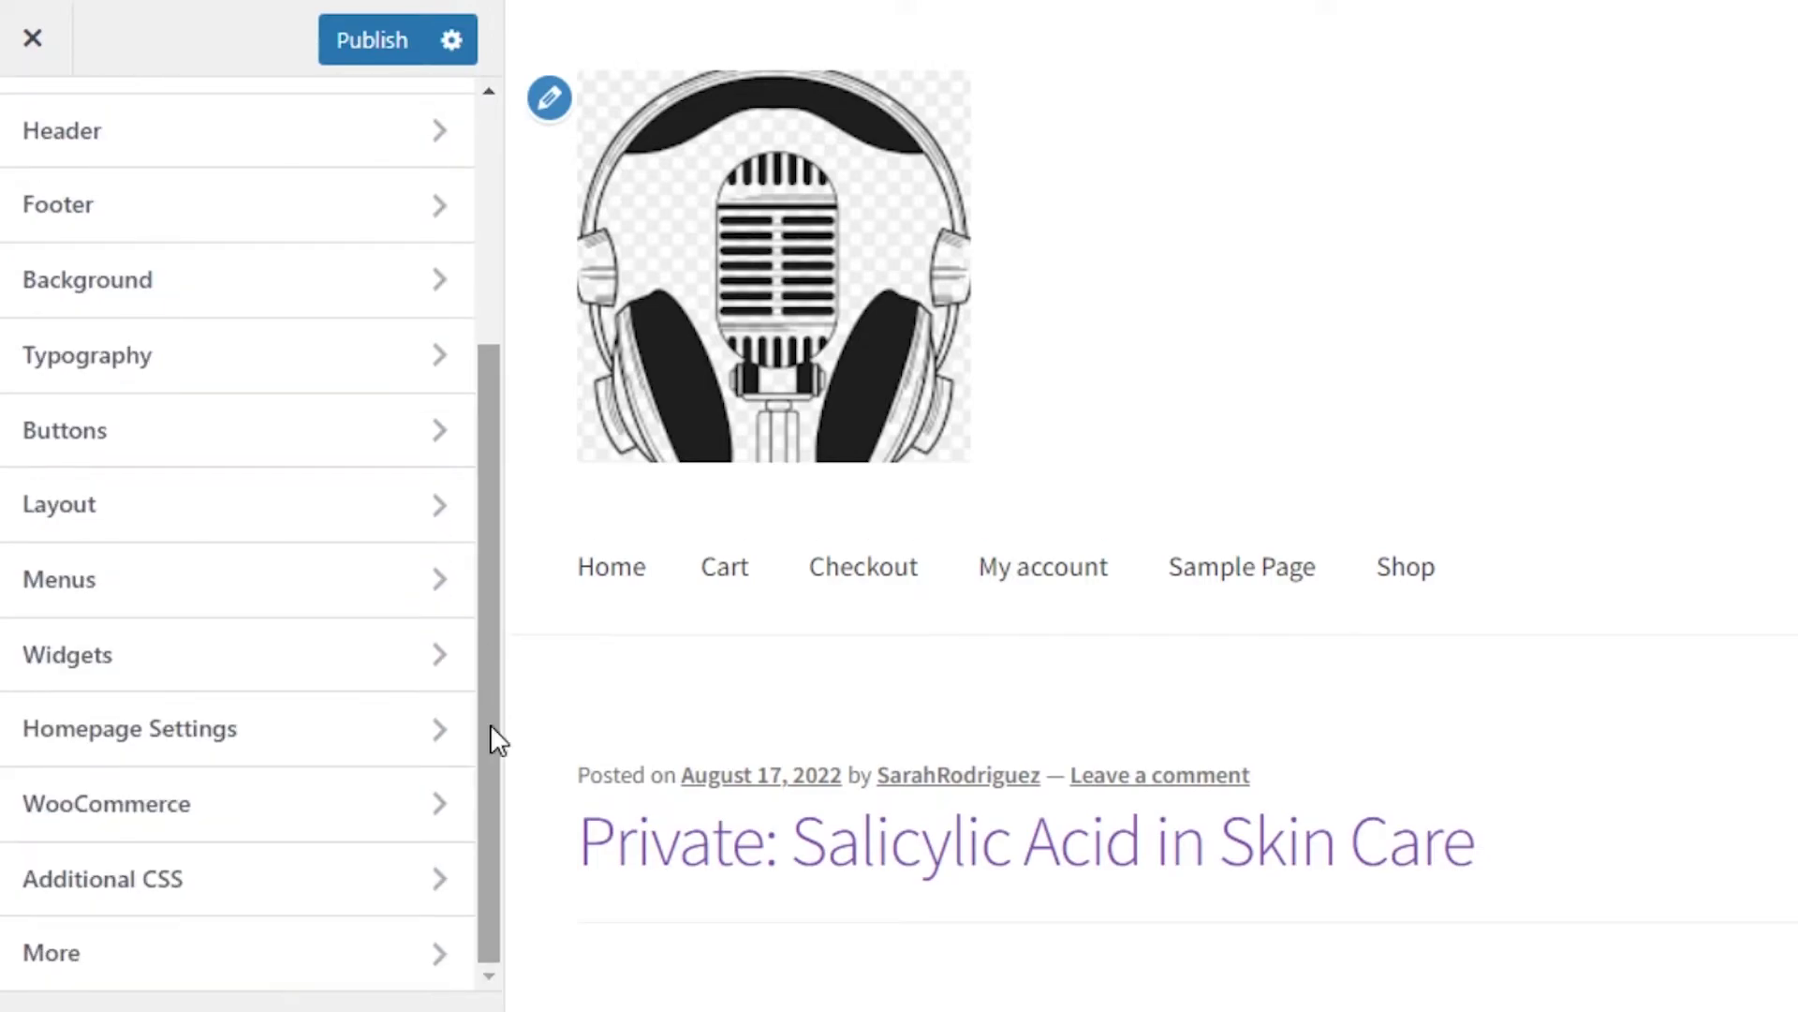
scroll(490, 734, "up", 4)
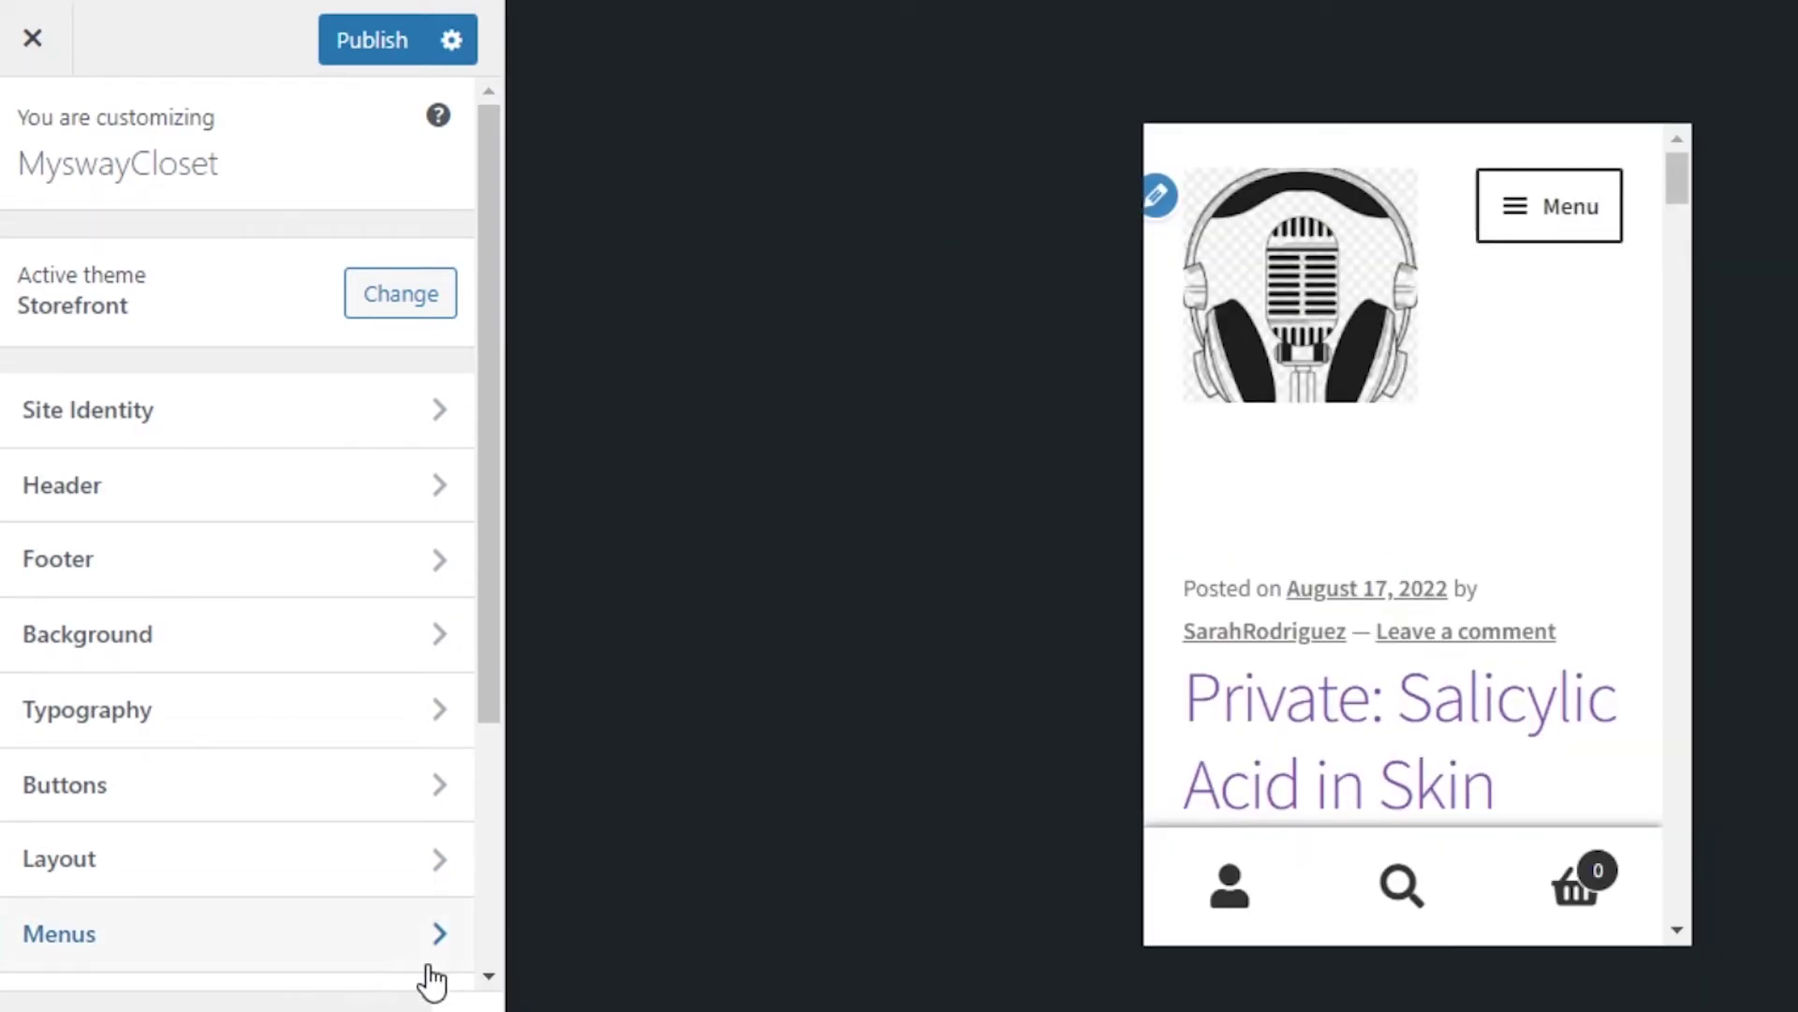
left_click(395, 1002)
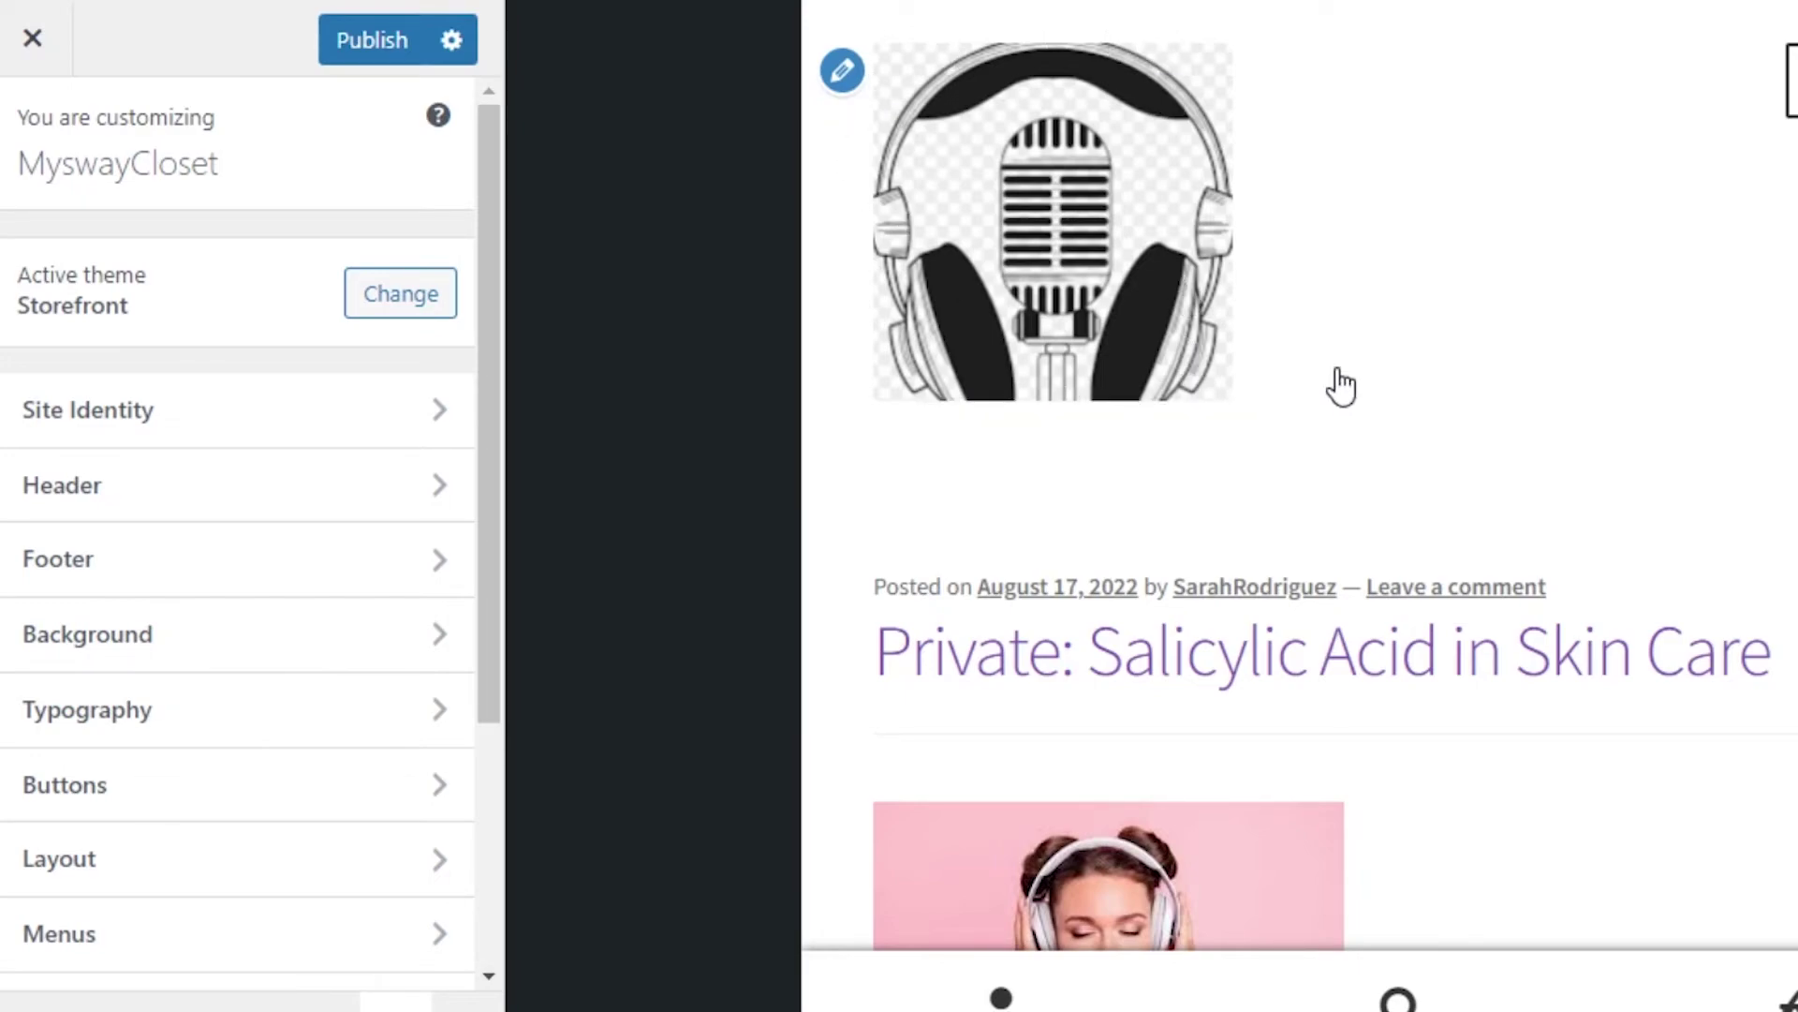
Step: Scroll the tablet-width preview to inspect the headphone logo above the Salicylic Acid post
scroll(1299, 468, "down", 20)
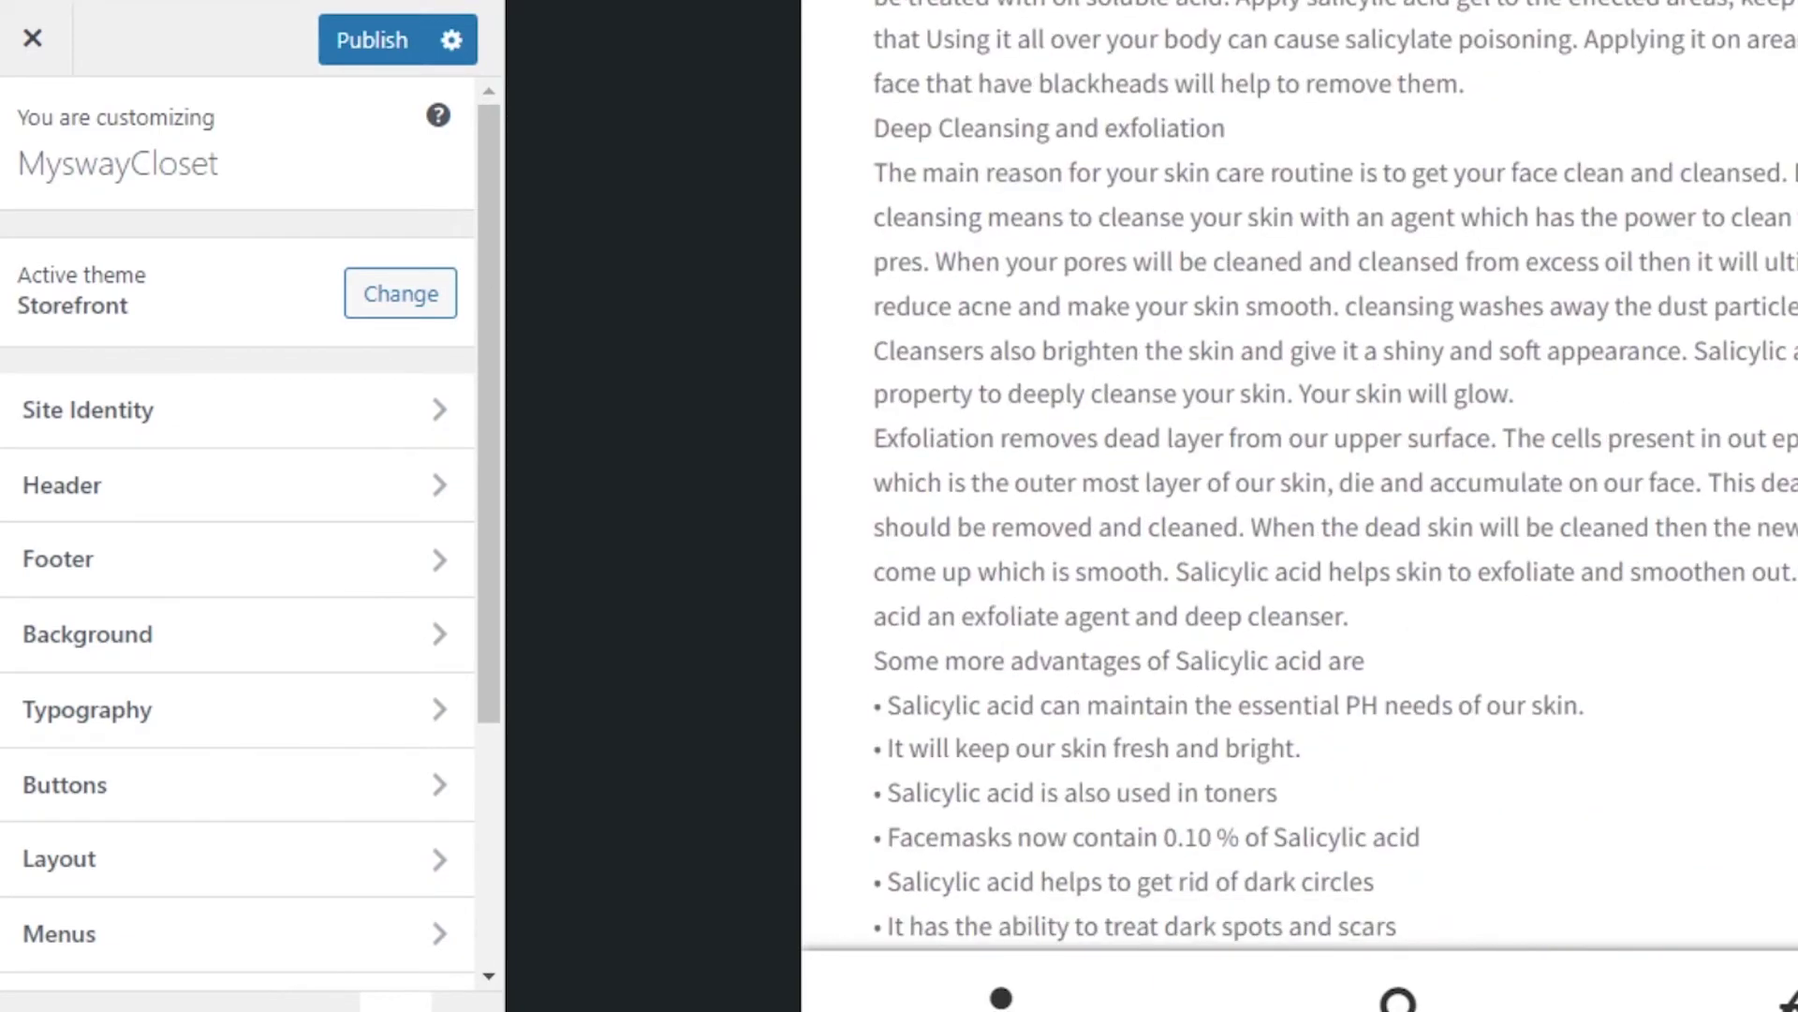
scroll(1299, 505, "up", 20)
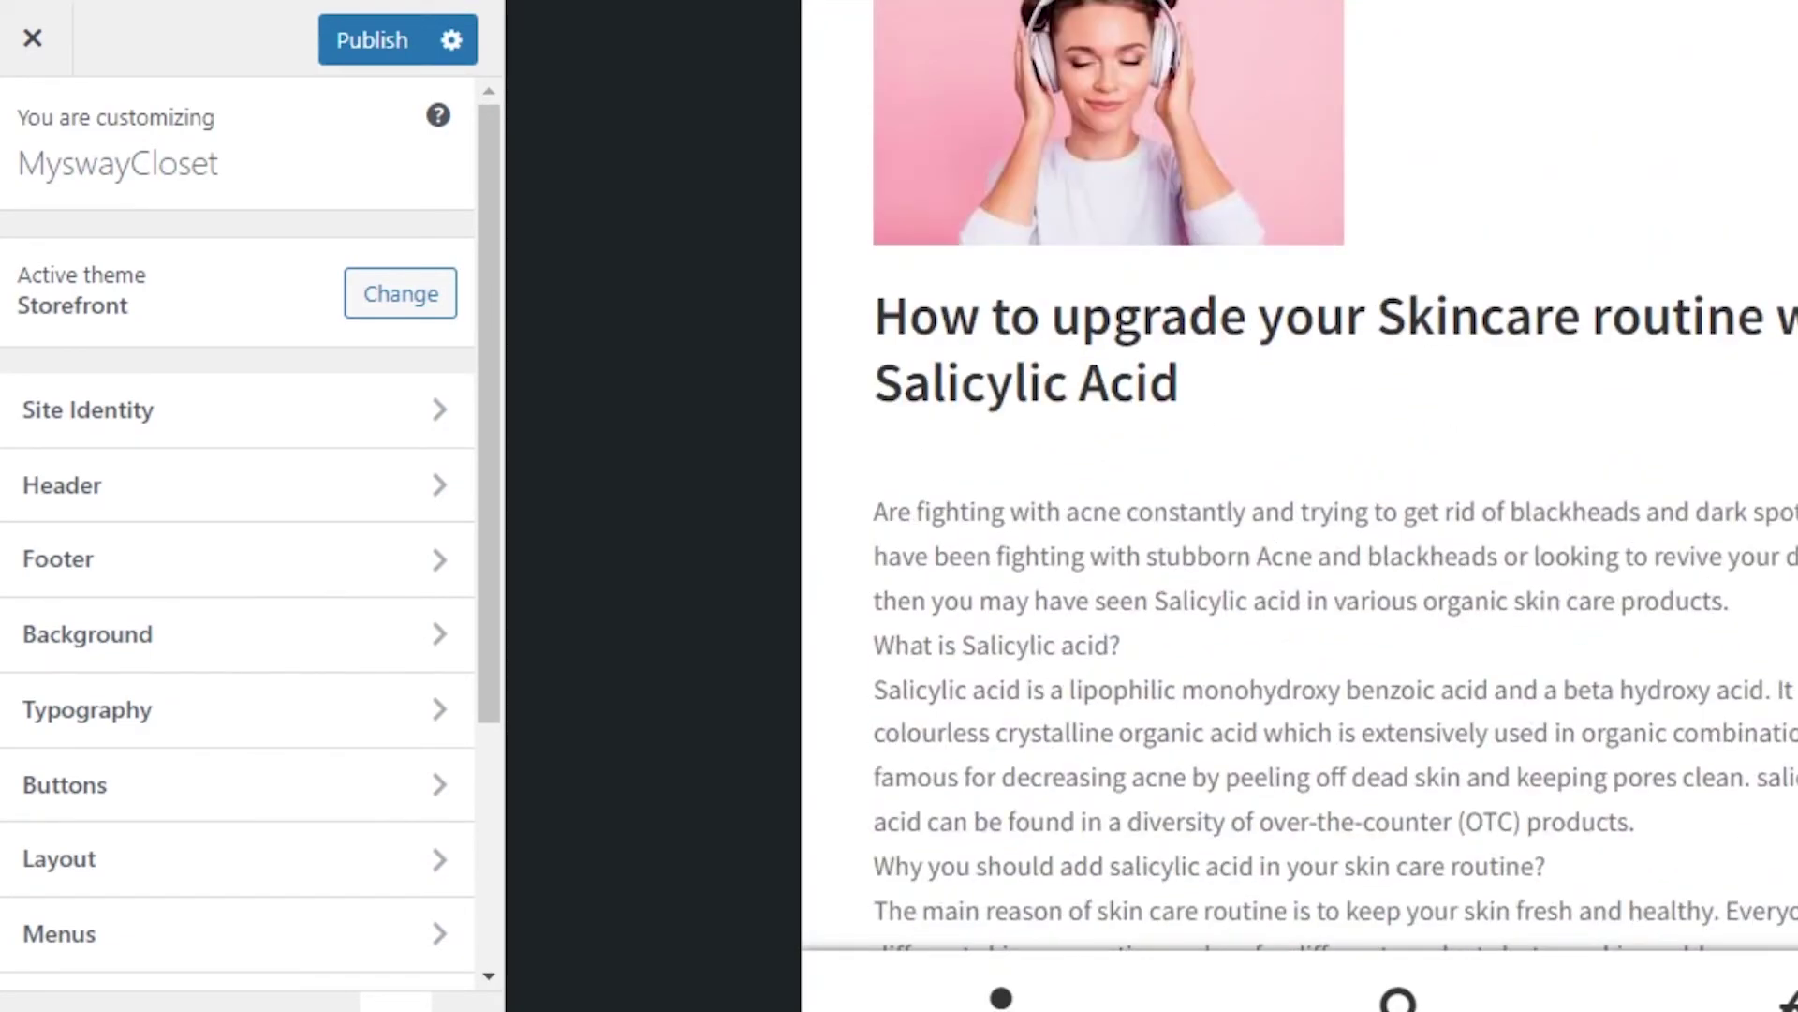
scroll(955, 477, "up", 8)
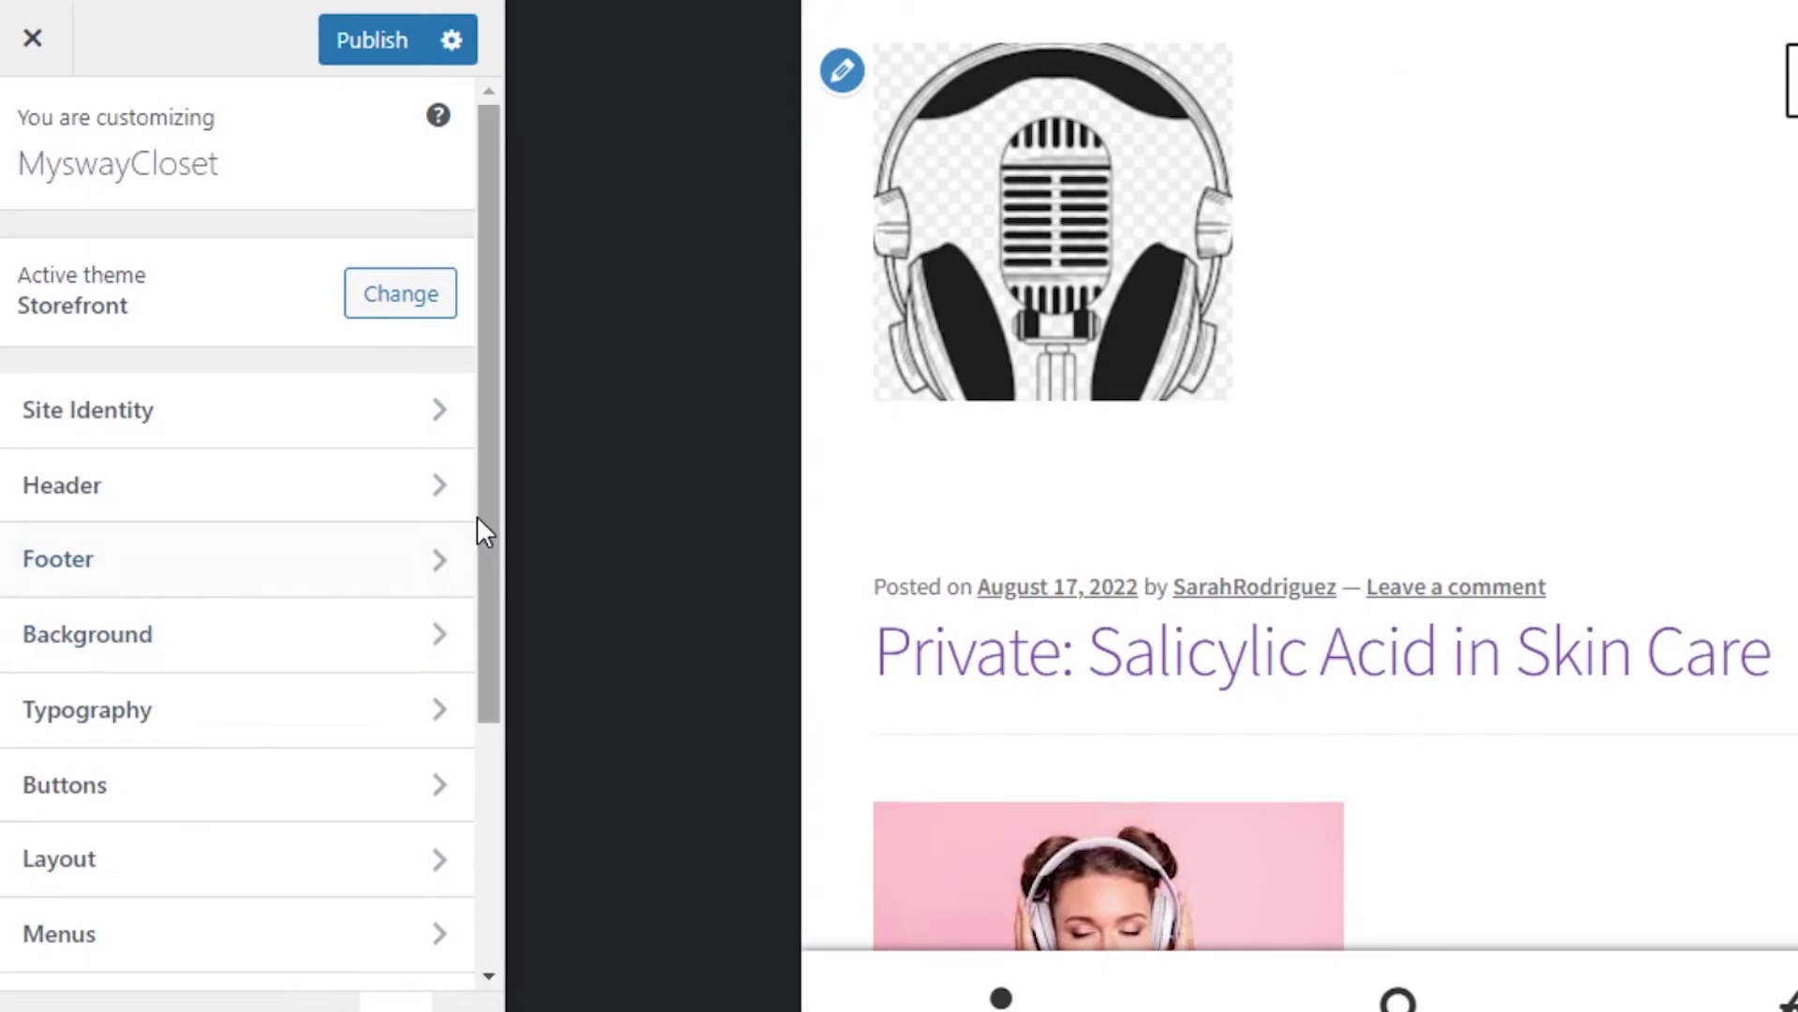
left_click_drag(481, 525, 485, 728)
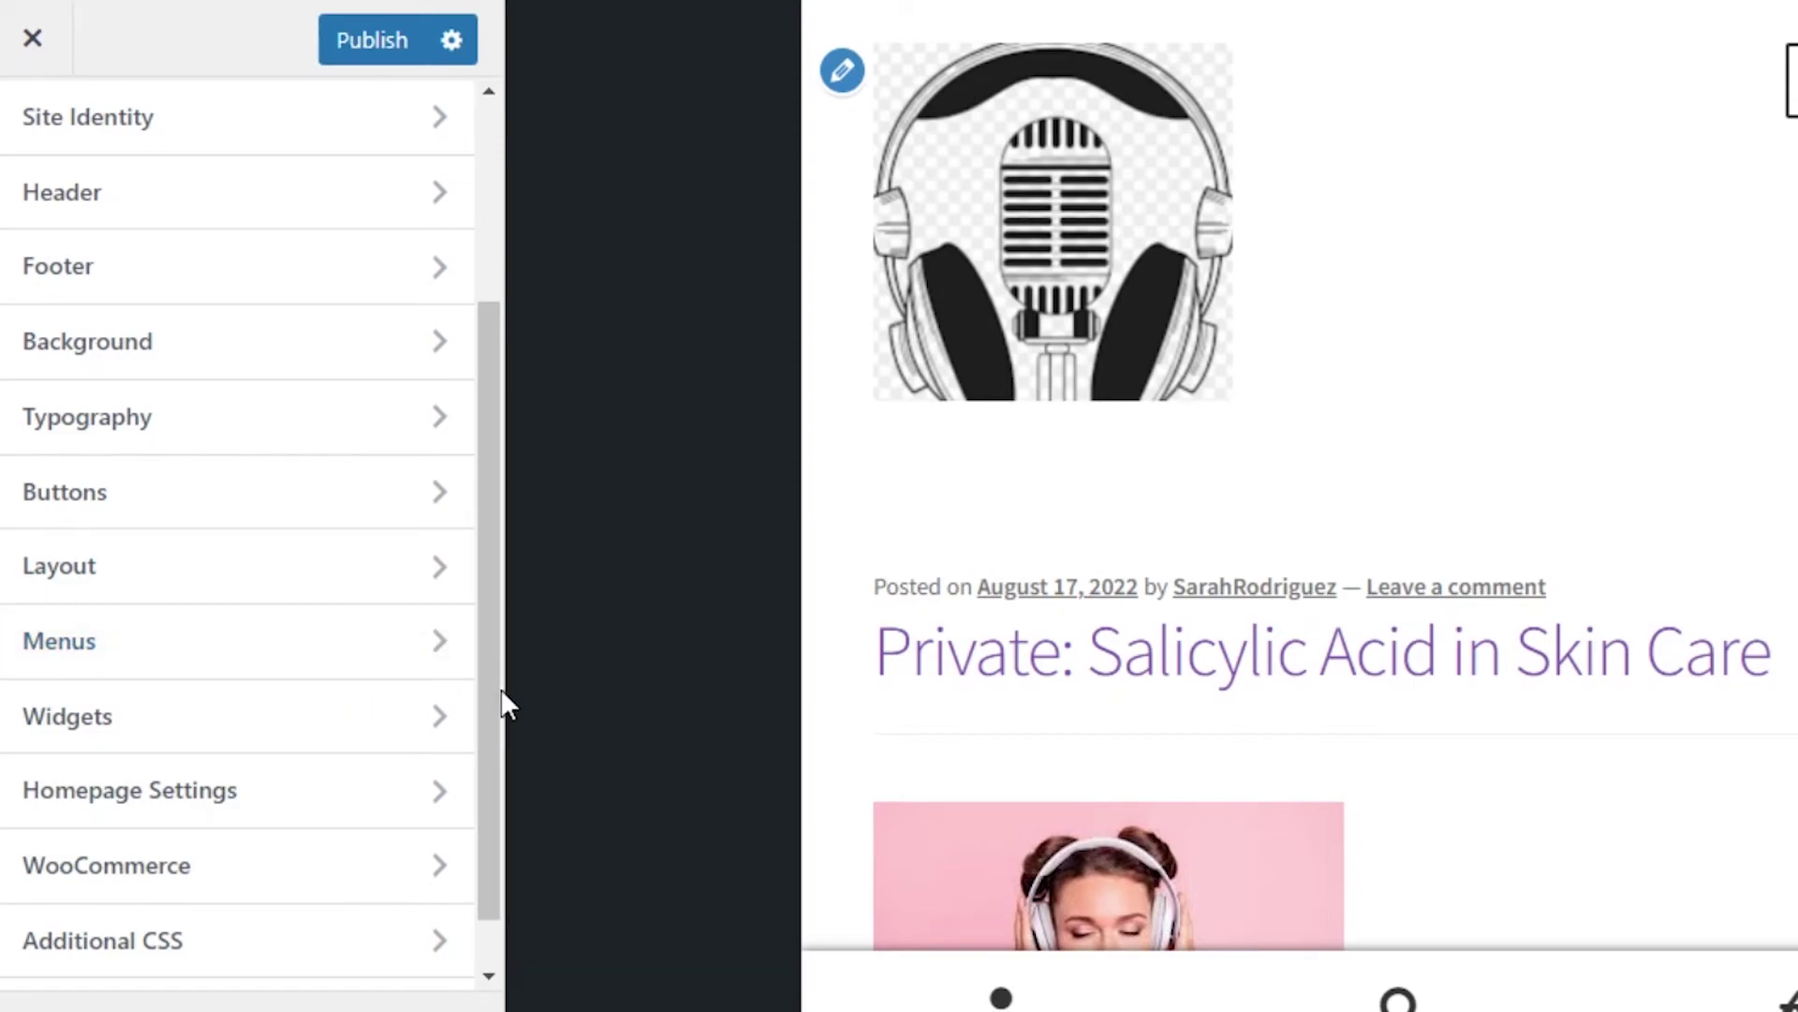
scroll(497, 697, "up", 2)
left_click_drag(487, 693, 482, 302)
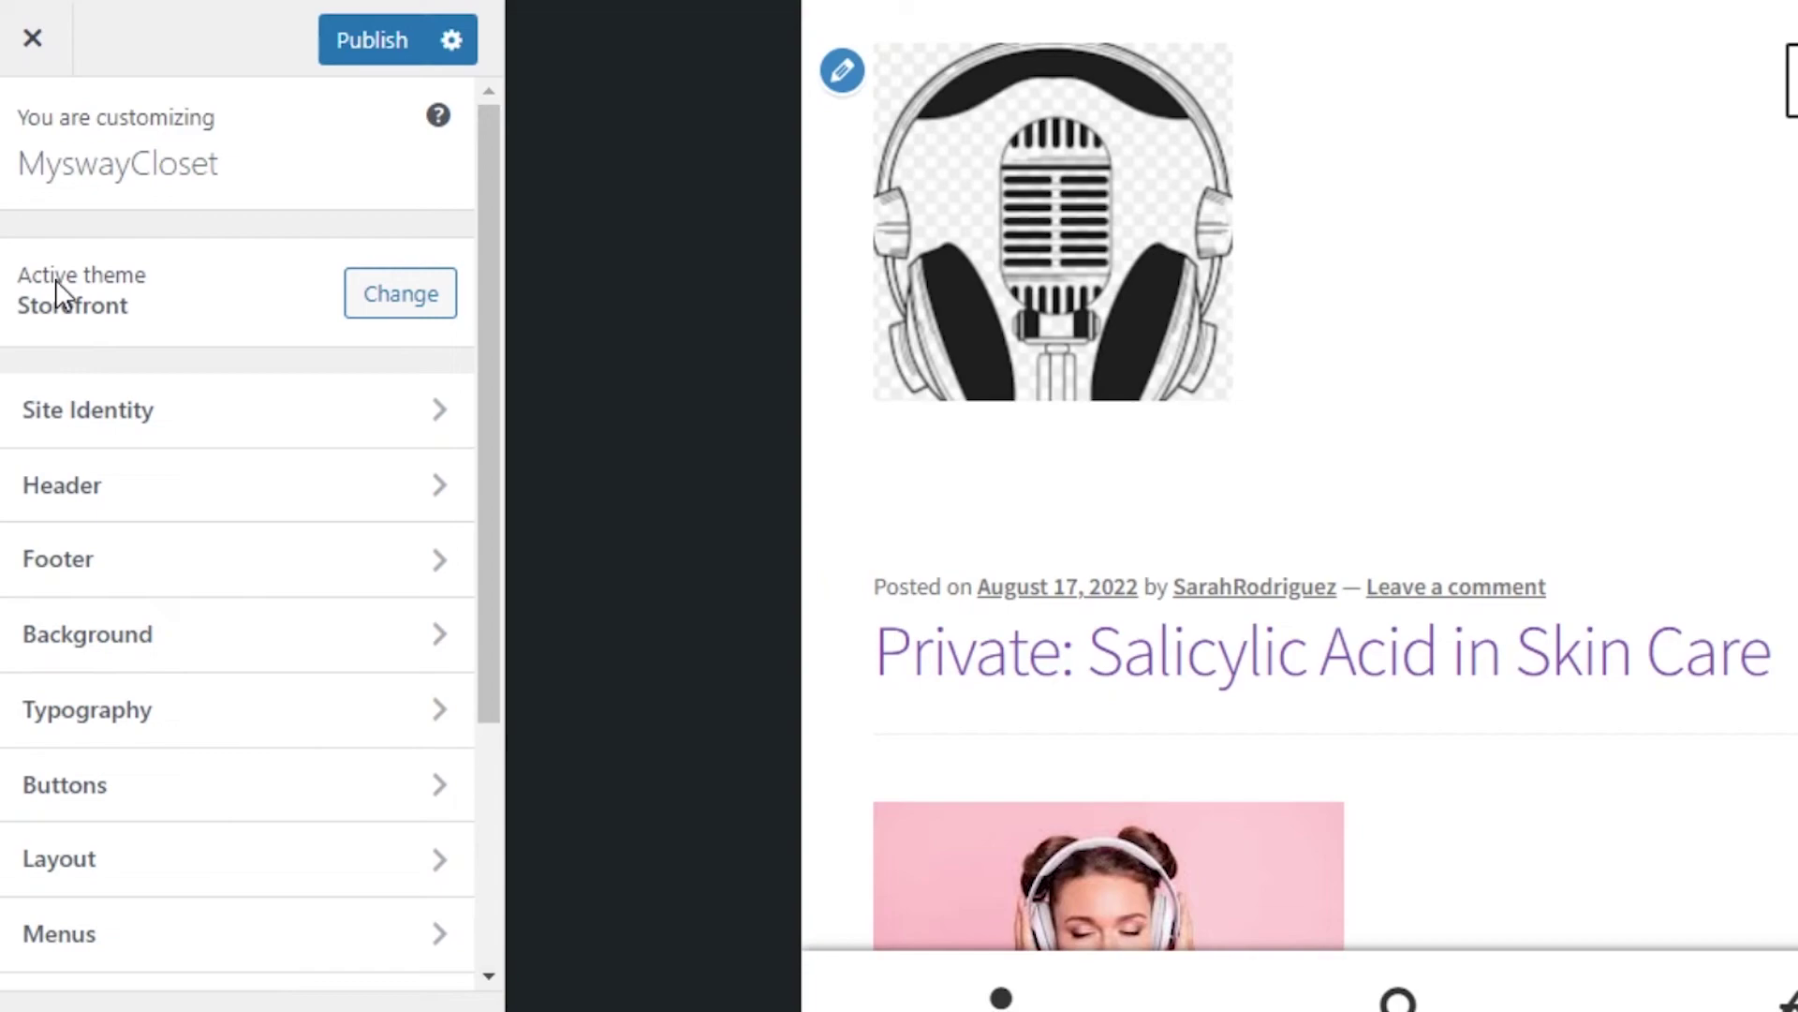
scroll(497, 365, "down", 1)
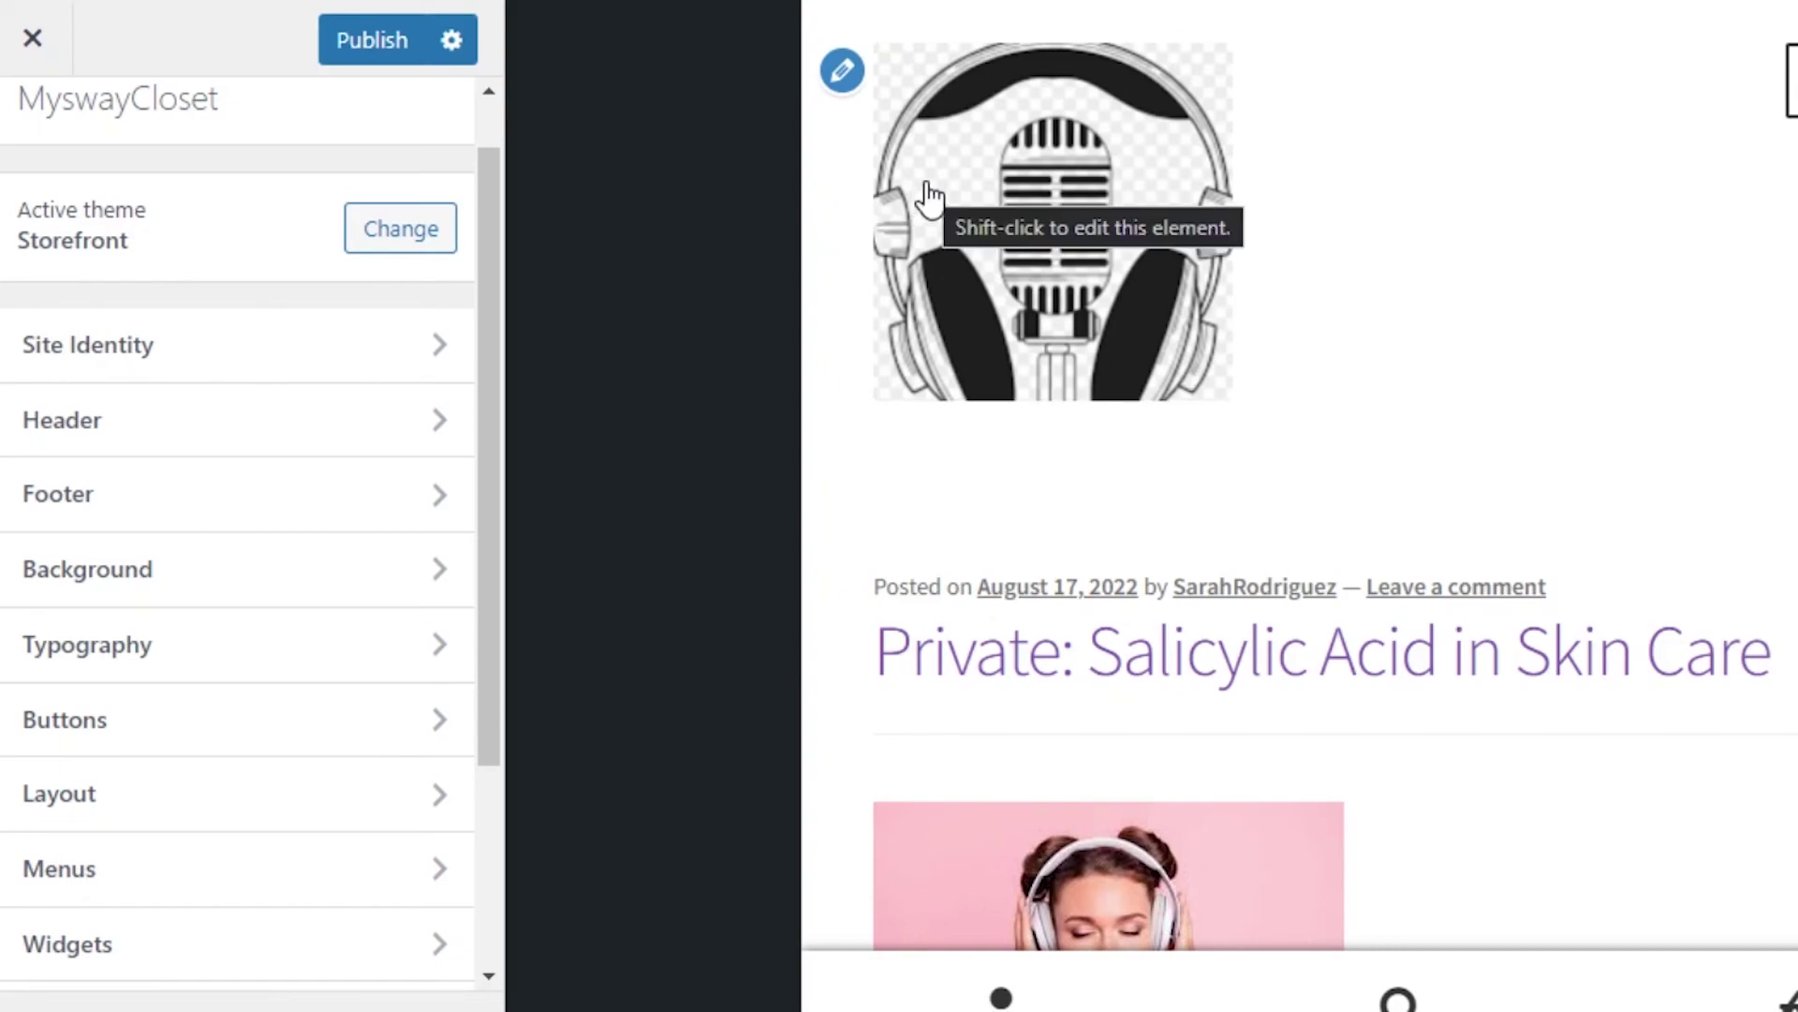
scroll(481, 423, "up", 1)
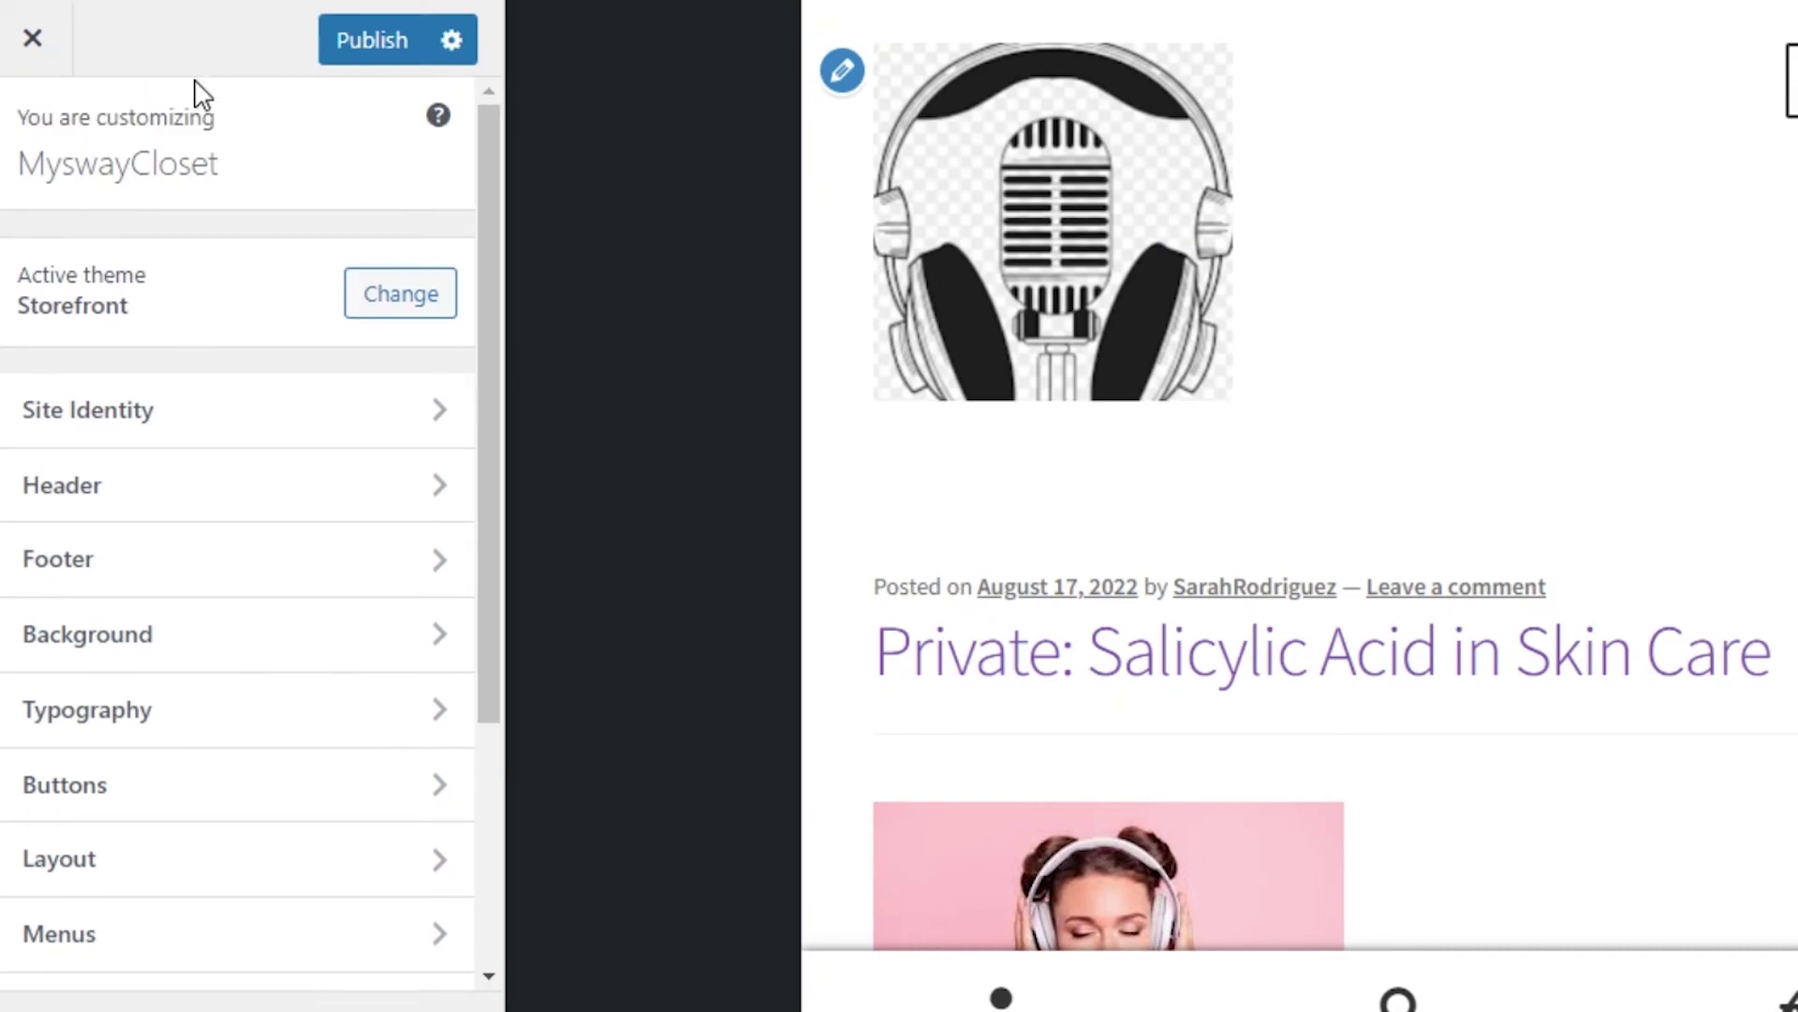
left_click(138, 439)
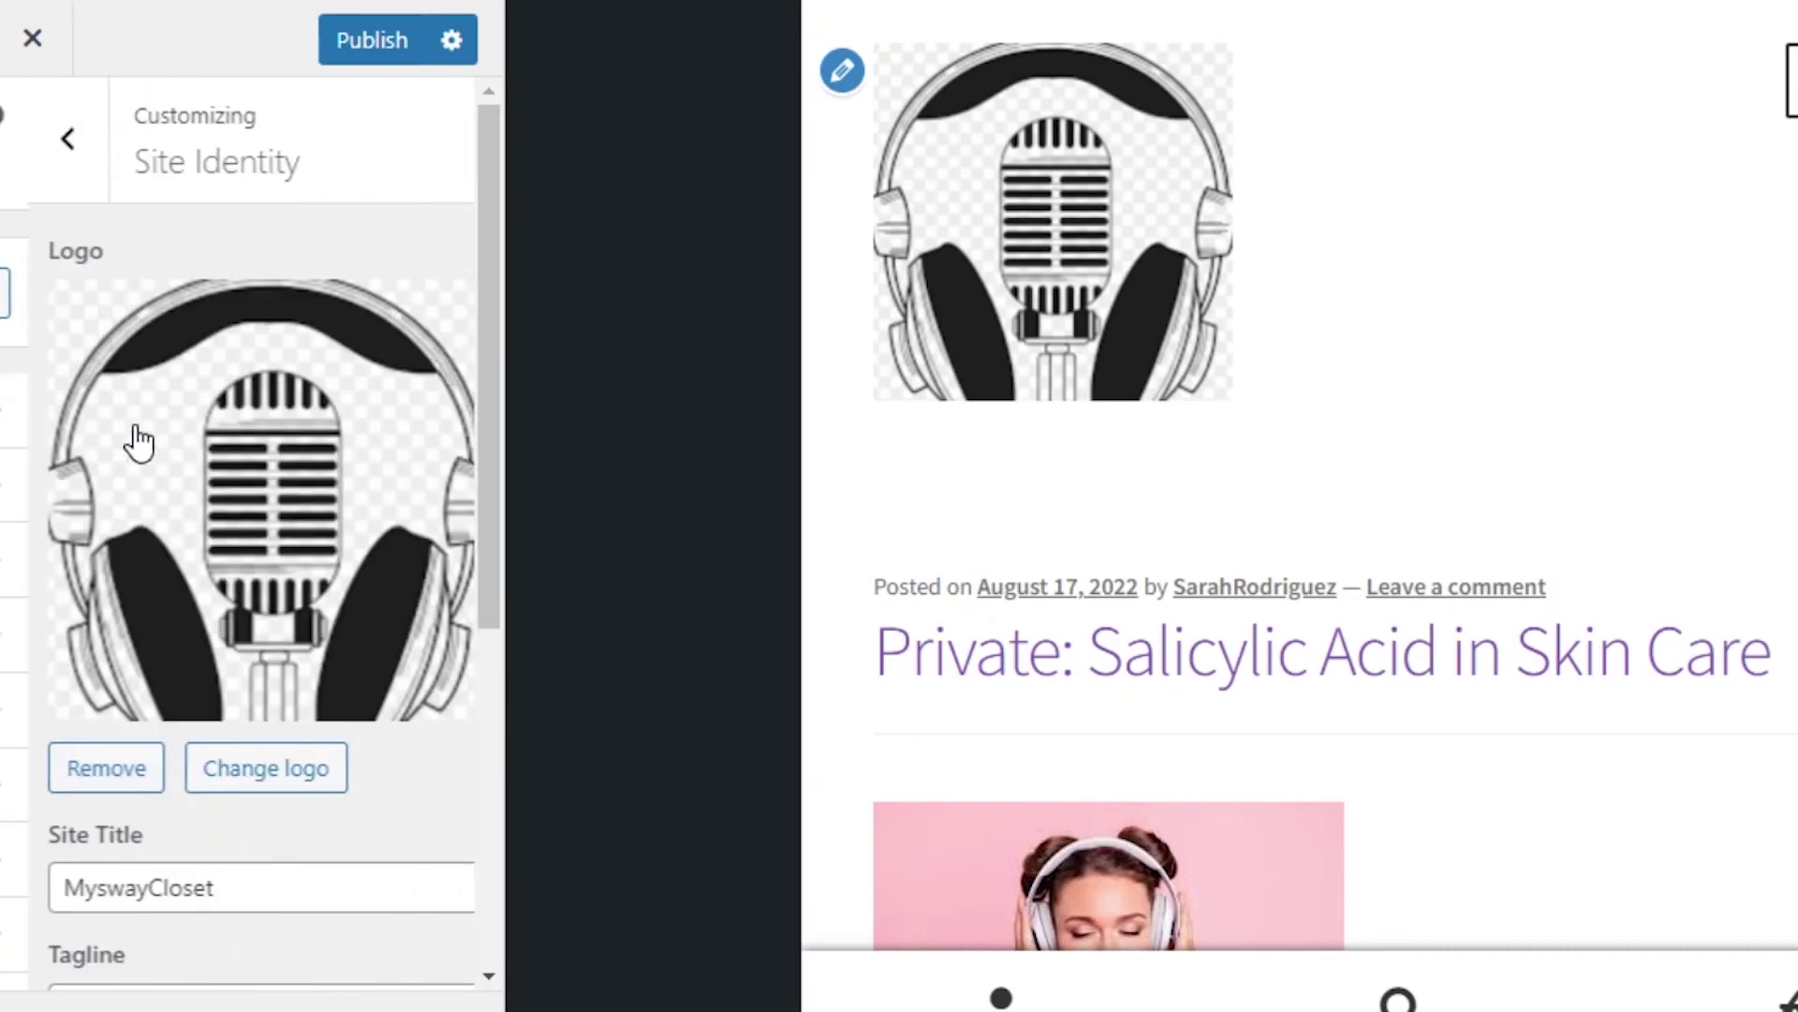
scroll(451, 692, "down", 5)
scroll(444, 676, "up", 5)
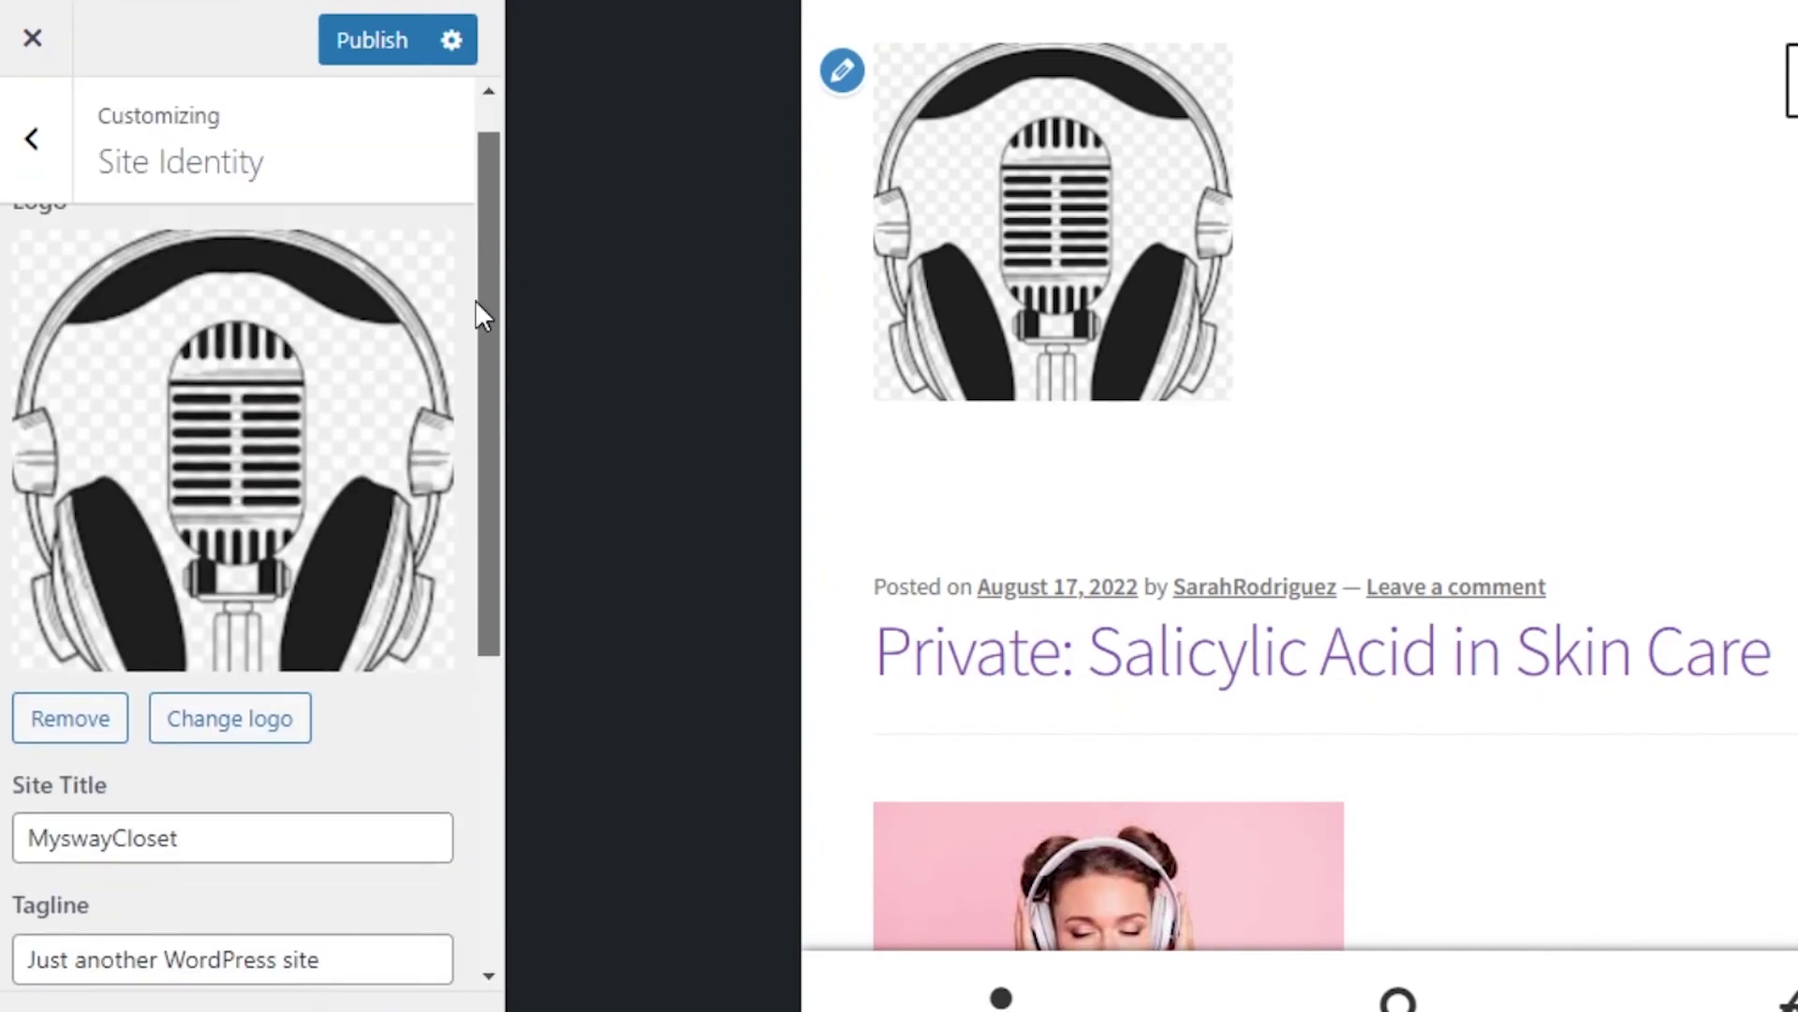
left_click_drag(485, 368, 497, 425)
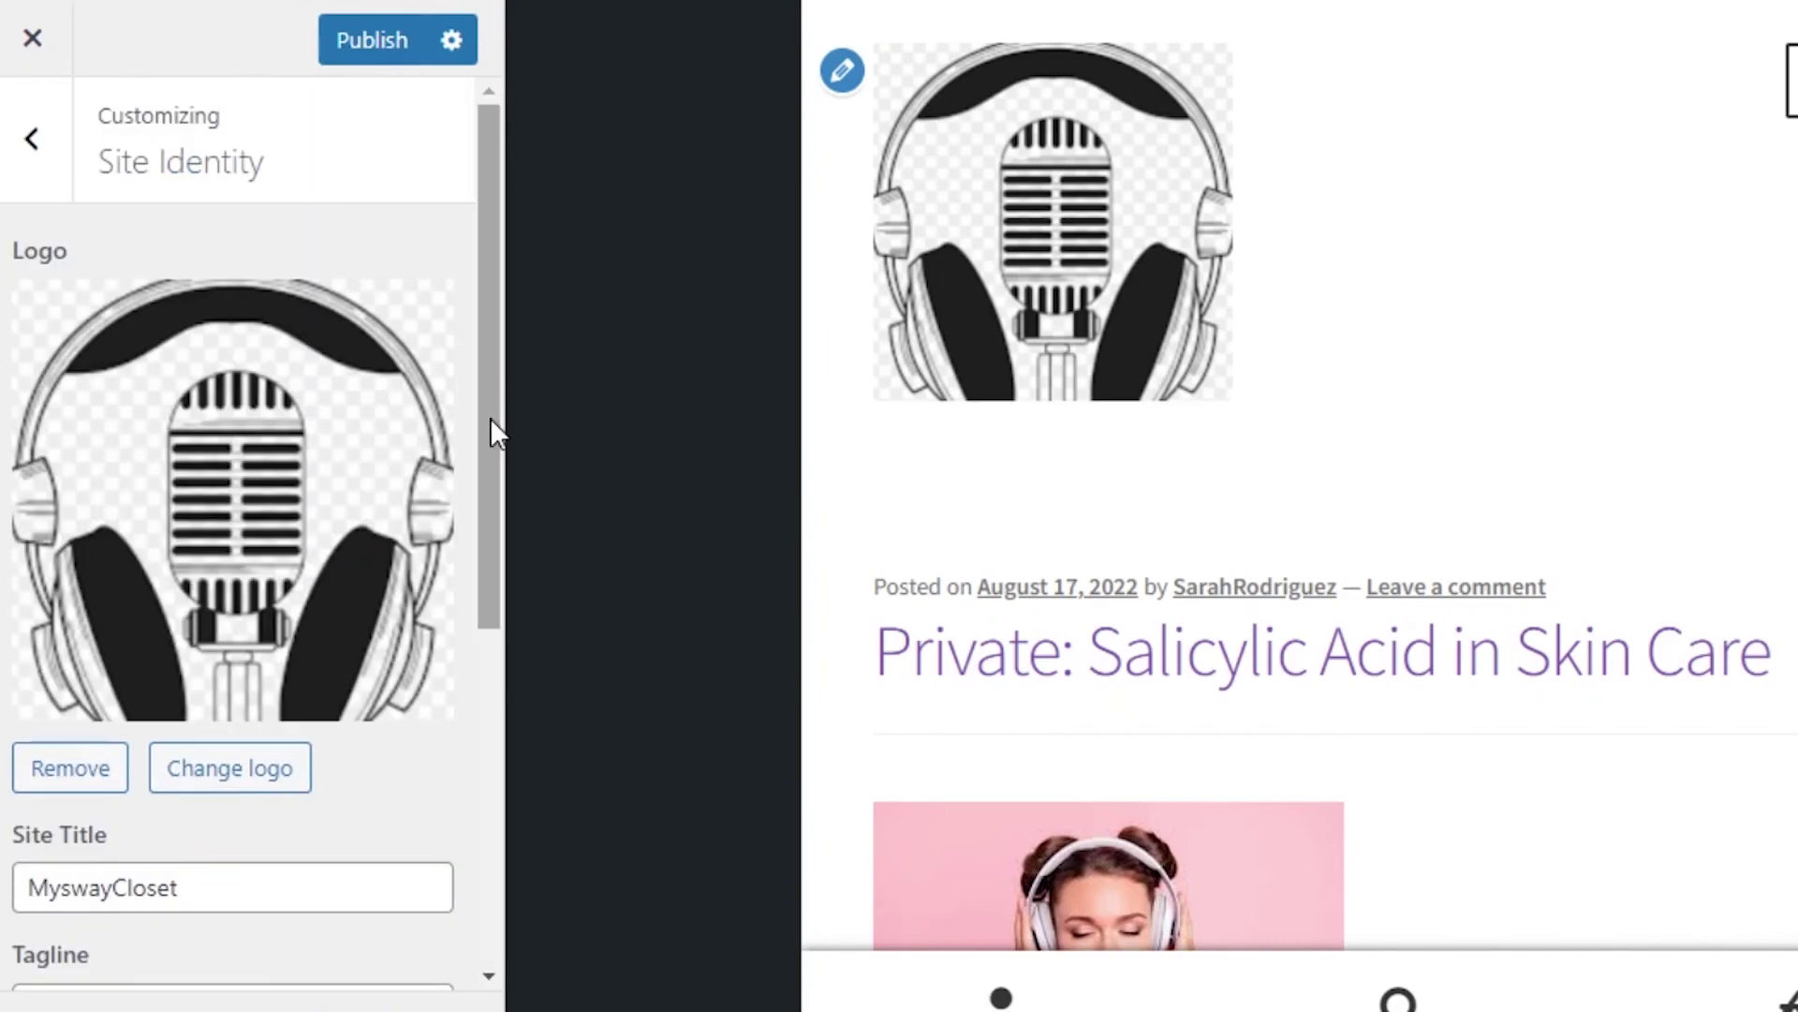
left_click(29, 141)
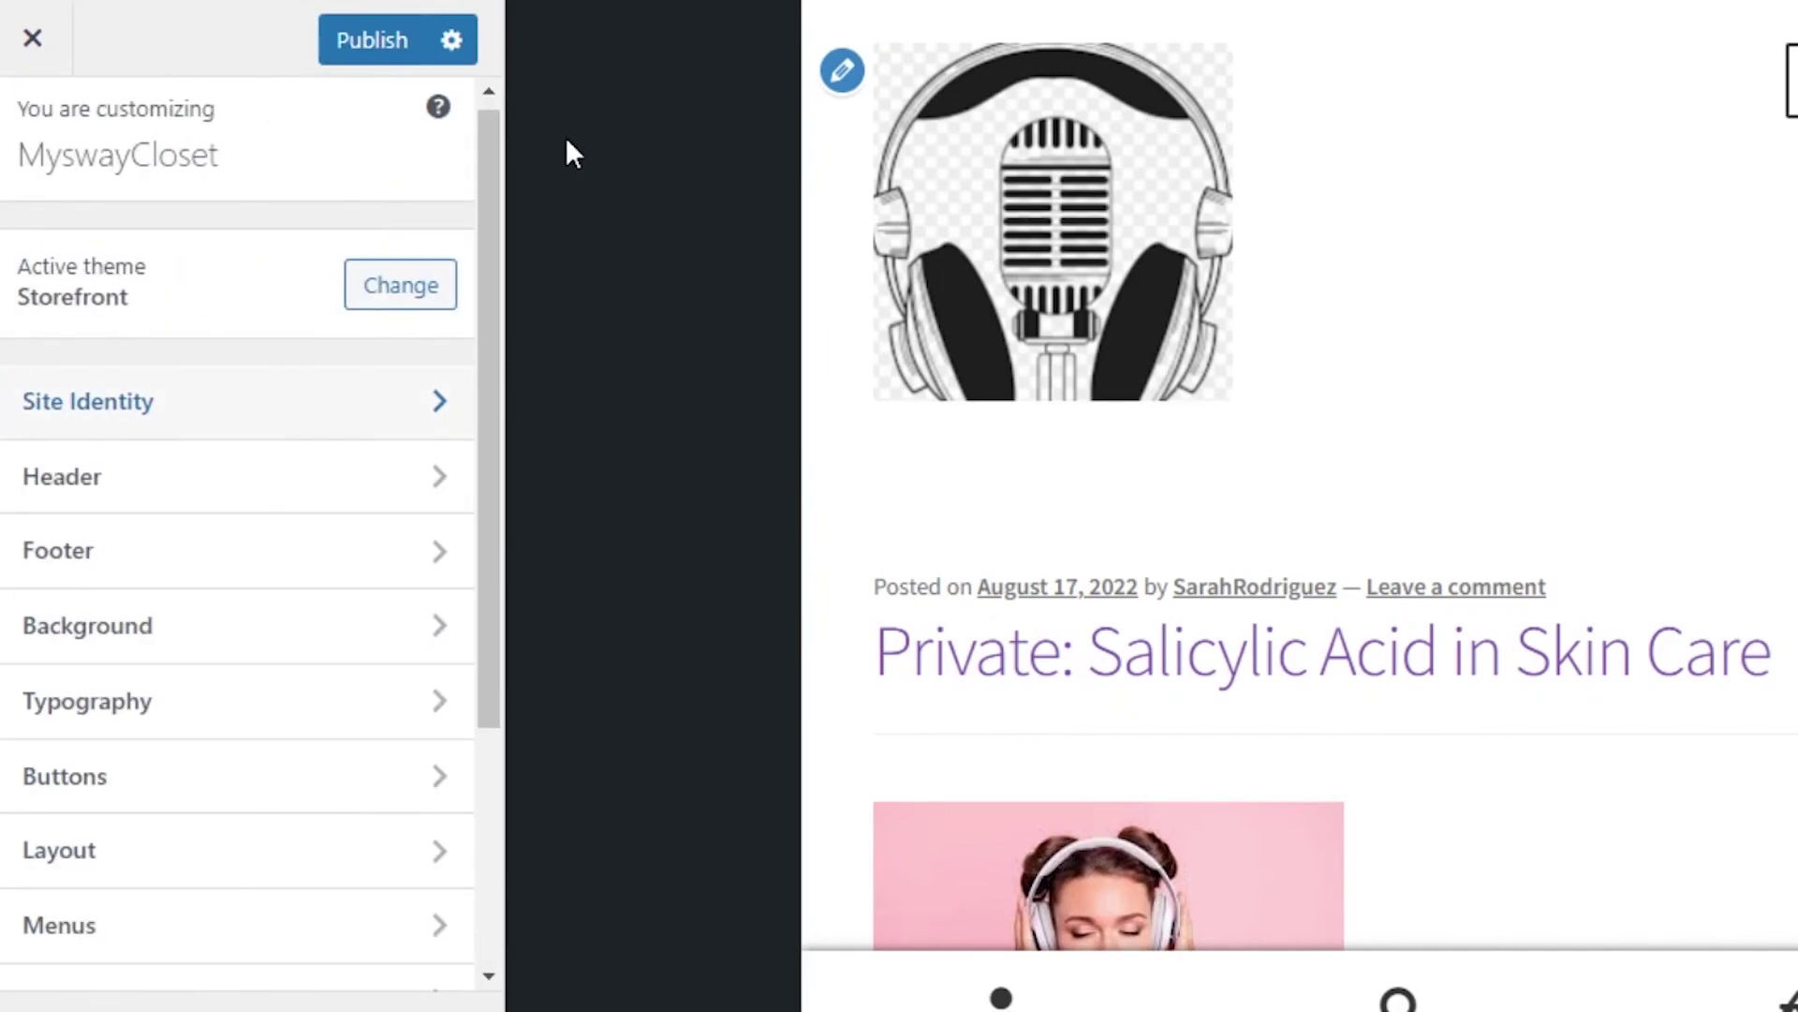
left_click_drag(498, 333, 497, 614)
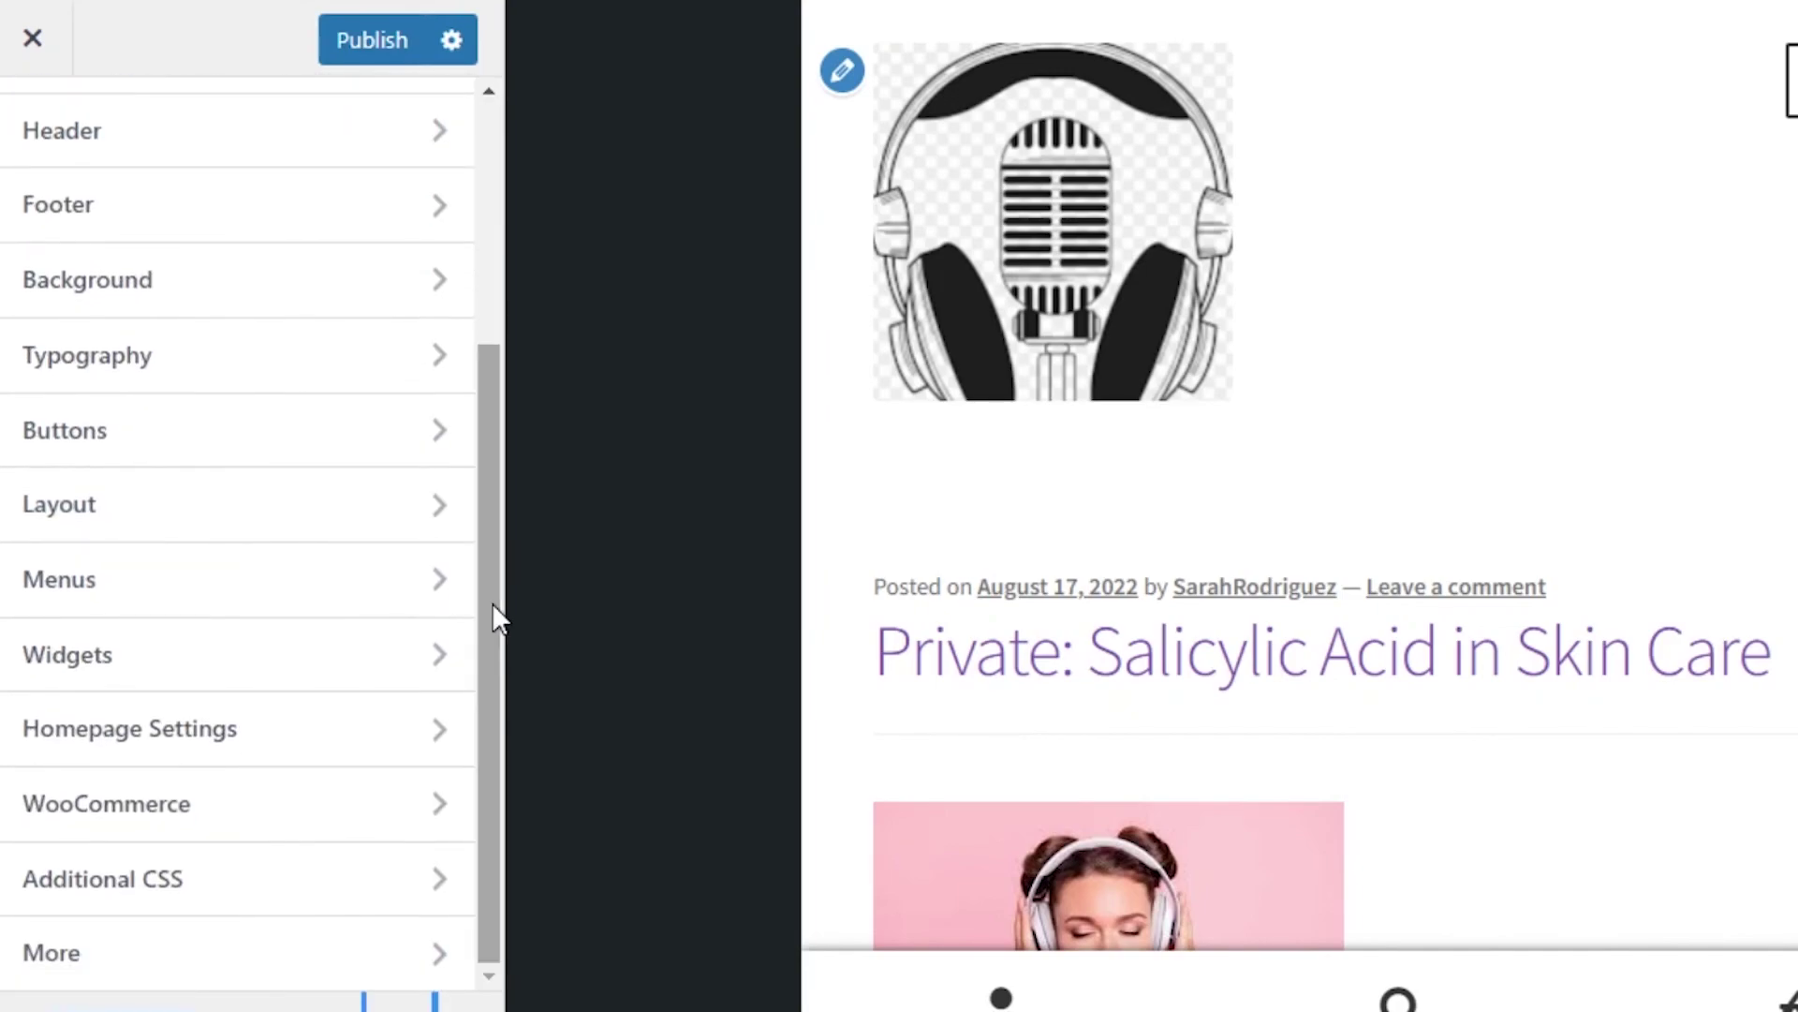
left_click_drag(497, 722, 499, 370)
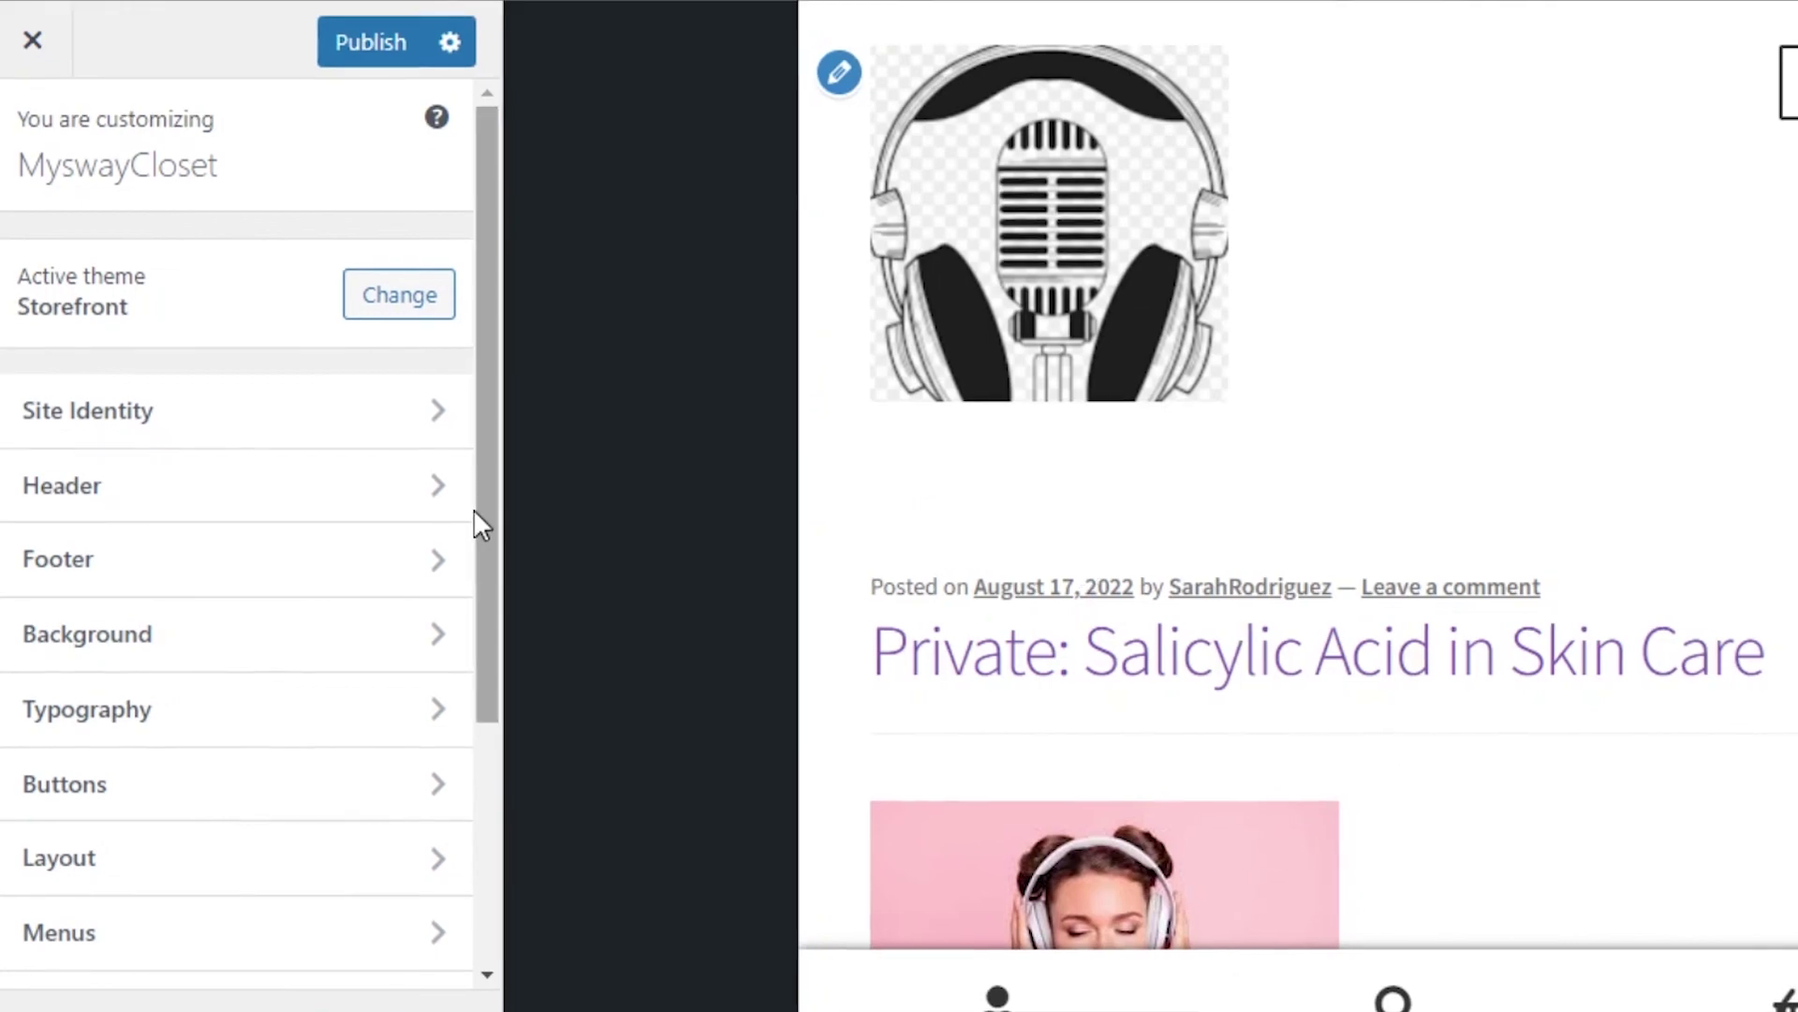
left_click_drag(486, 567, 464, 397)
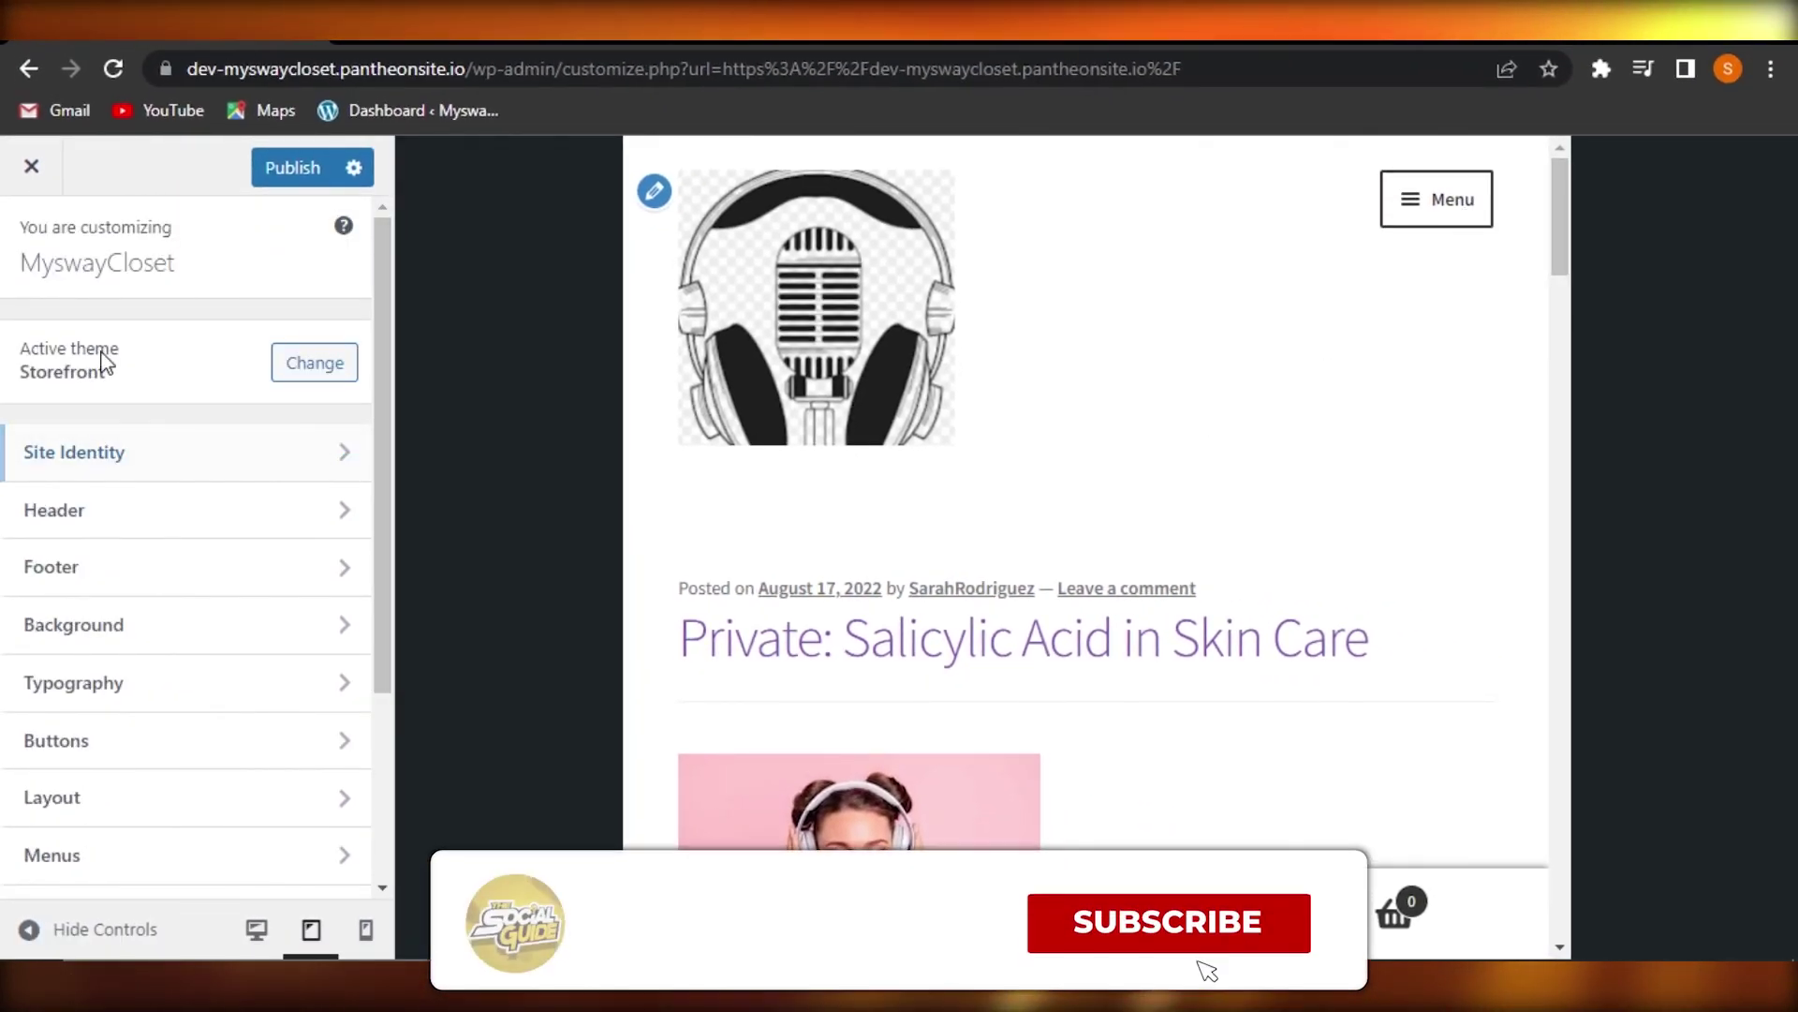
Step: Revisit Site Identity, return to the section list, and switch the preview to desktop width
left_click(121, 454)
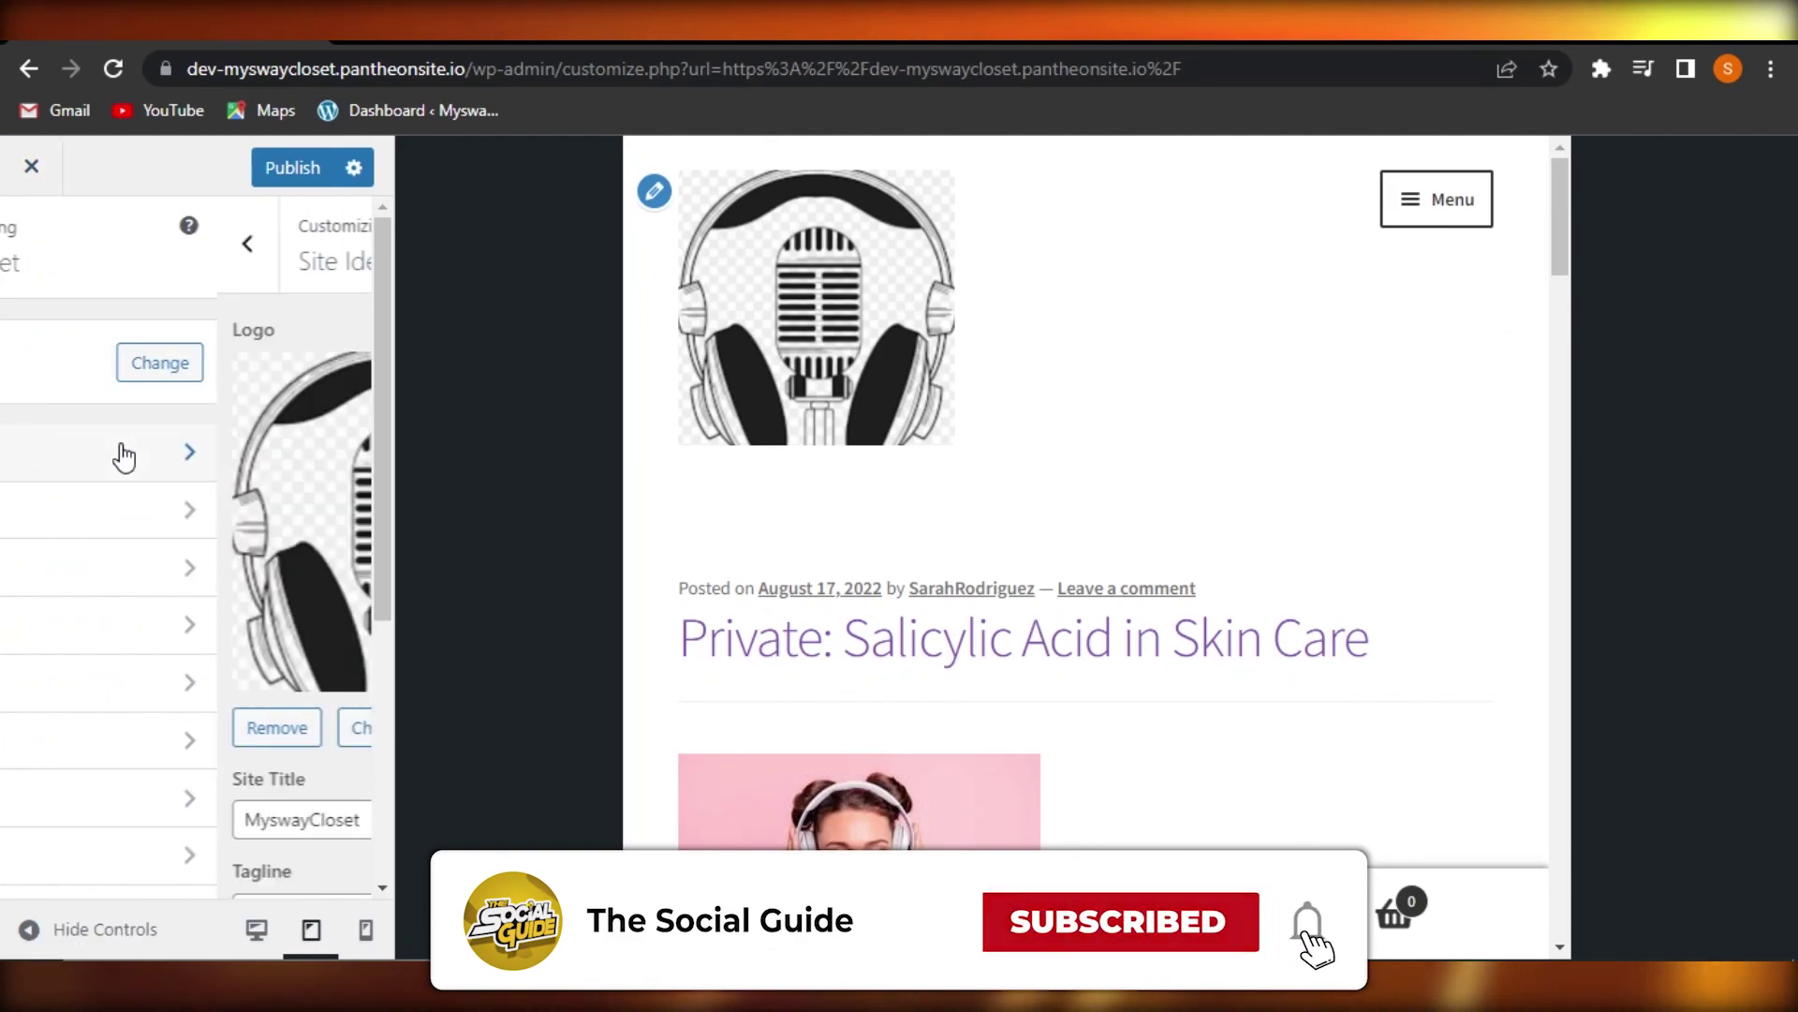
left_click(30, 243)
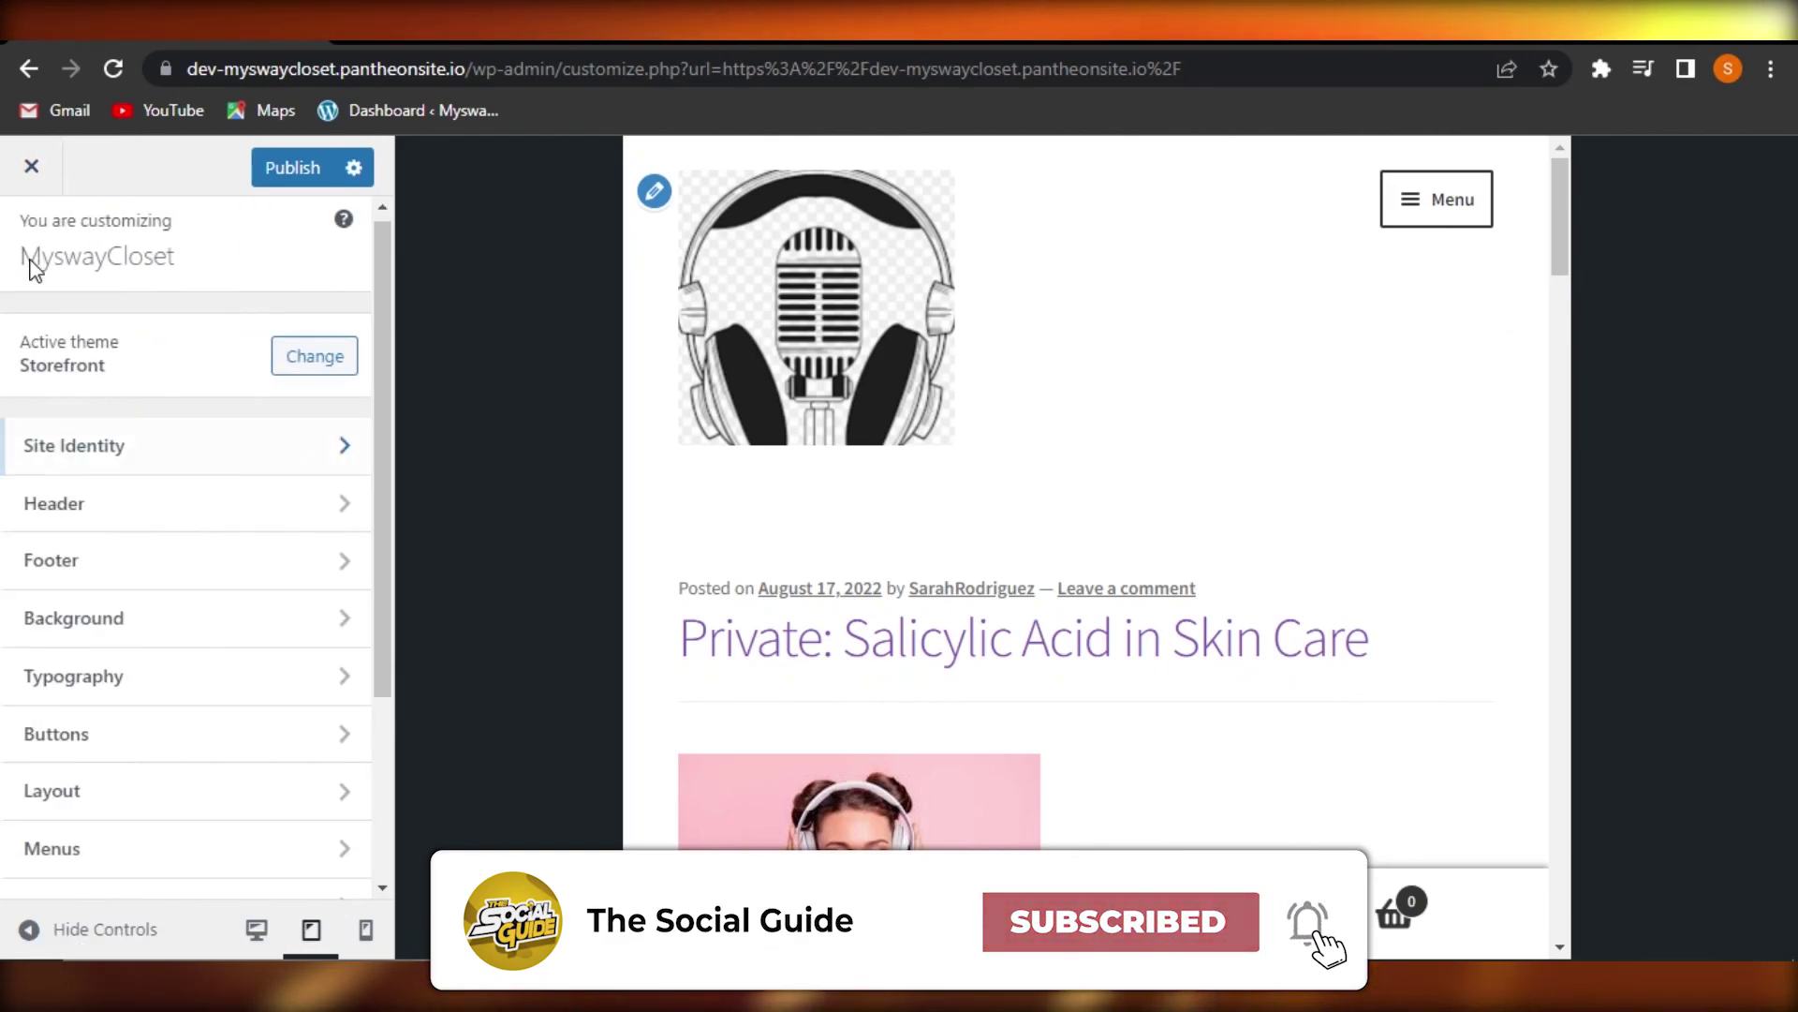
left_click(257, 930)
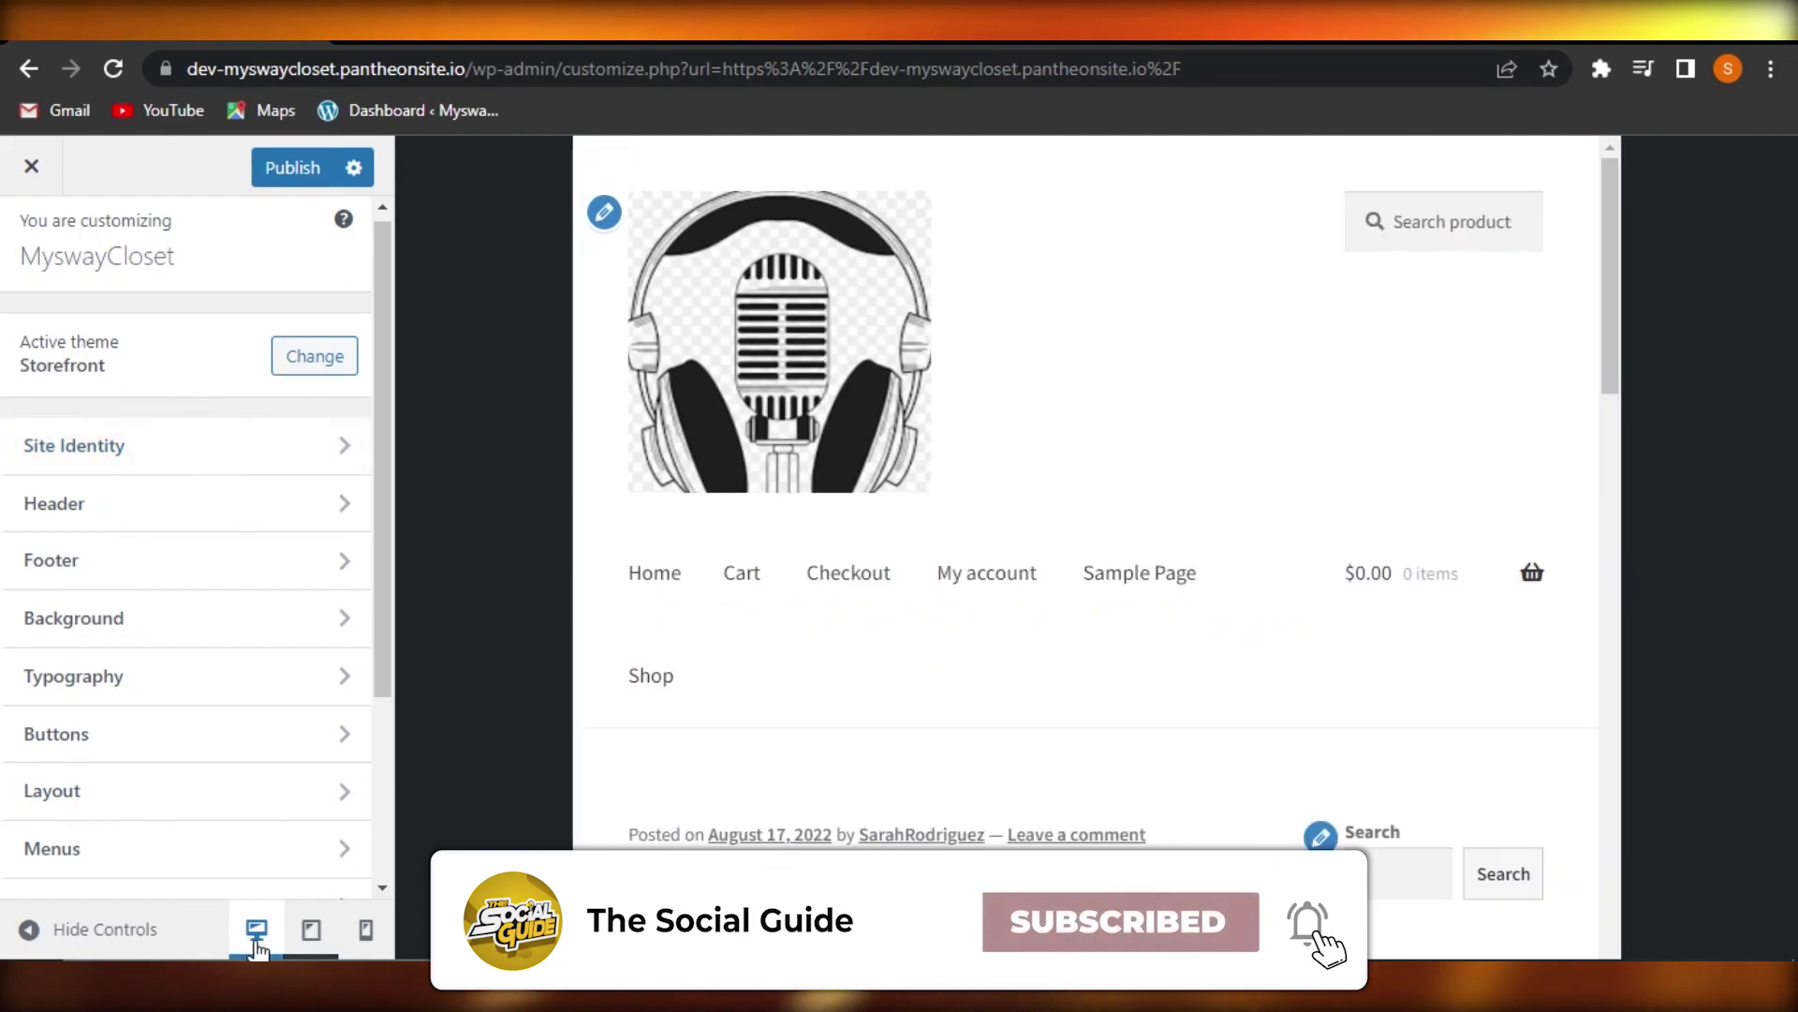